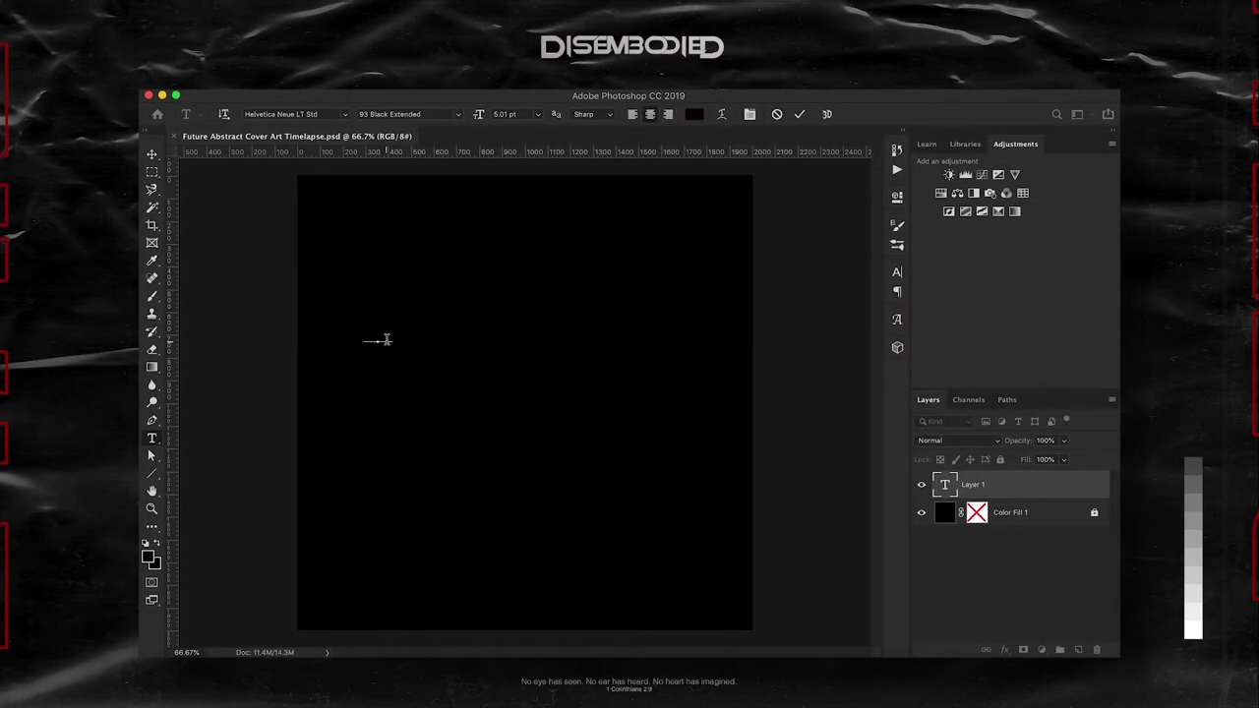
# Step: Type a line of bold text on the canvas and set its size to about 47 pt
pyautogui.click(148, 558)
pyautogui.write('DKALSKJD')
pyautogui.press('Return')
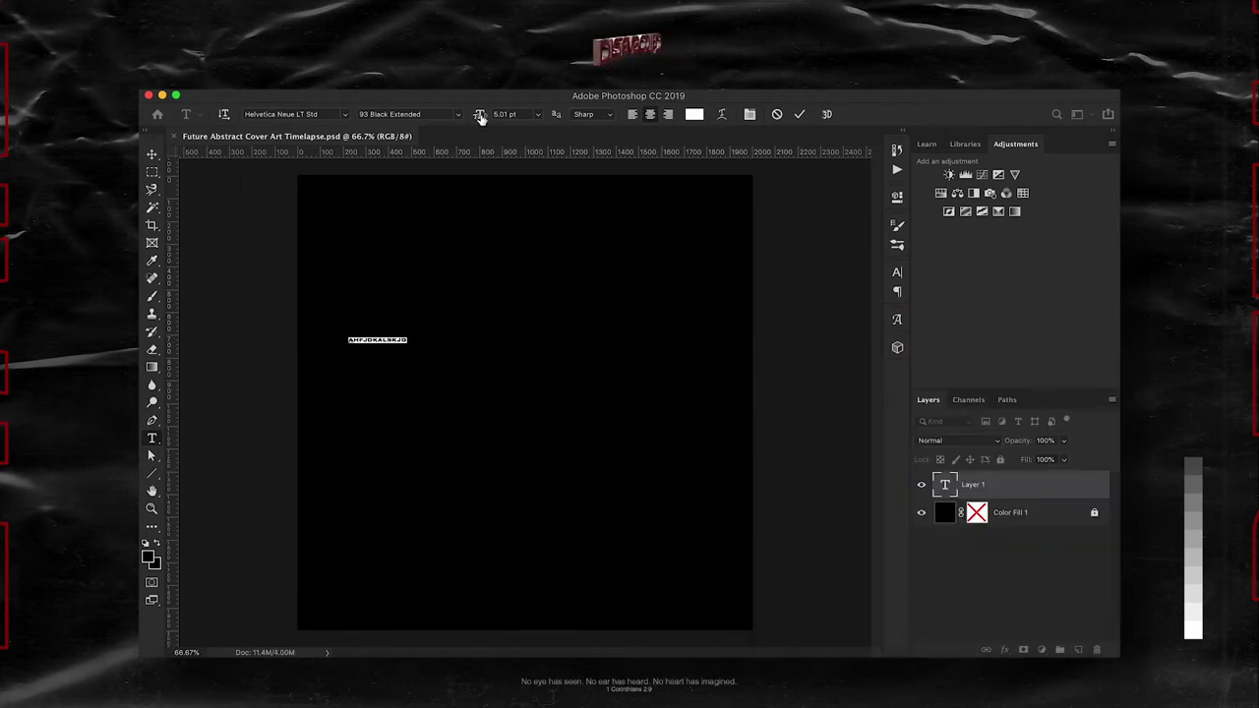
pyautogui.click(509, 115)
pyautogui.write('52.01')
pyautogui.press('Return')
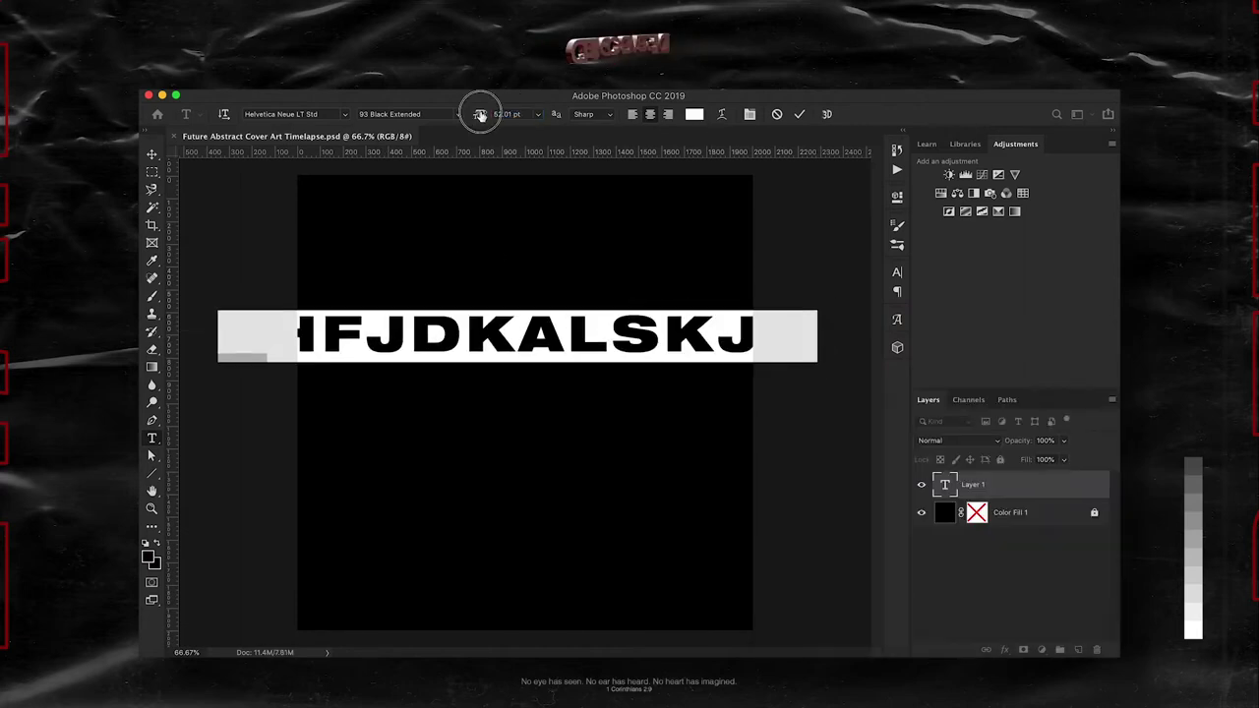
pyautogui.moveTo(479, 115); pyautogui.dragTo(453, 115)
pyautogui.click(992, 486)
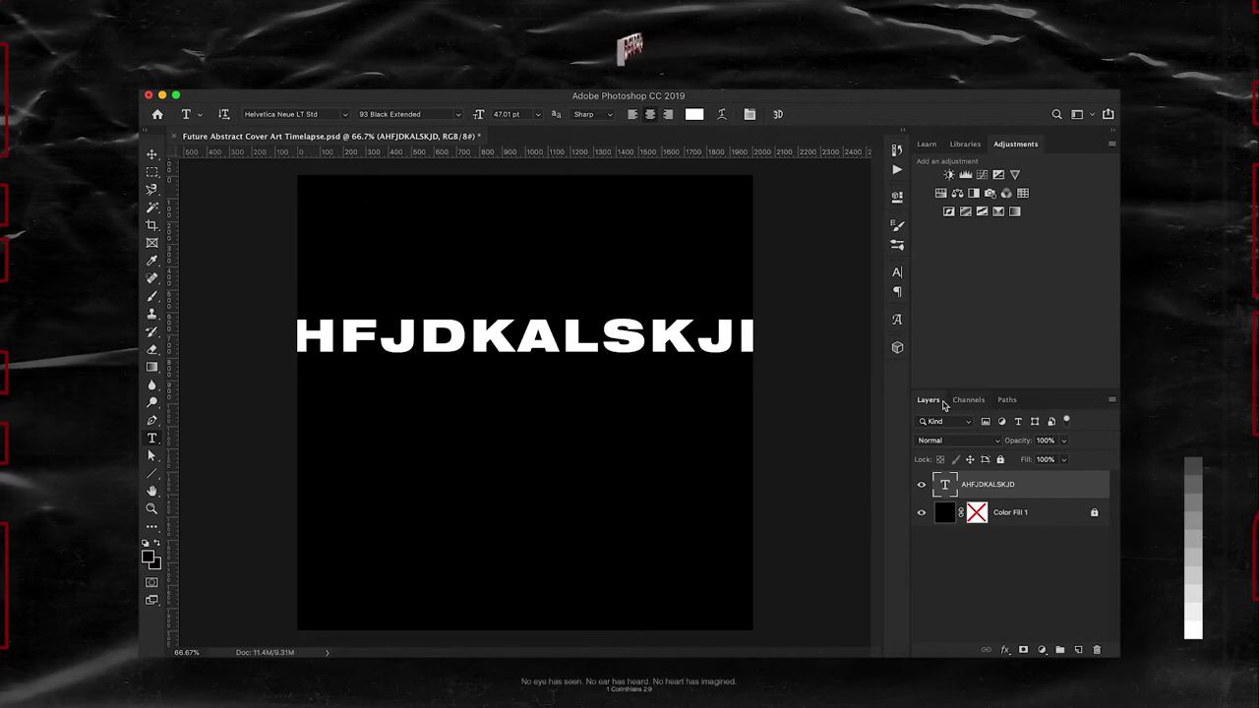
# Step: Free-transform the text and move it out to the canvas's left edge
pyautogui.hotkey('ctrl', 't')
pyautogui.moveTo(787, 337); pyautogui.dragTo(650, 337)
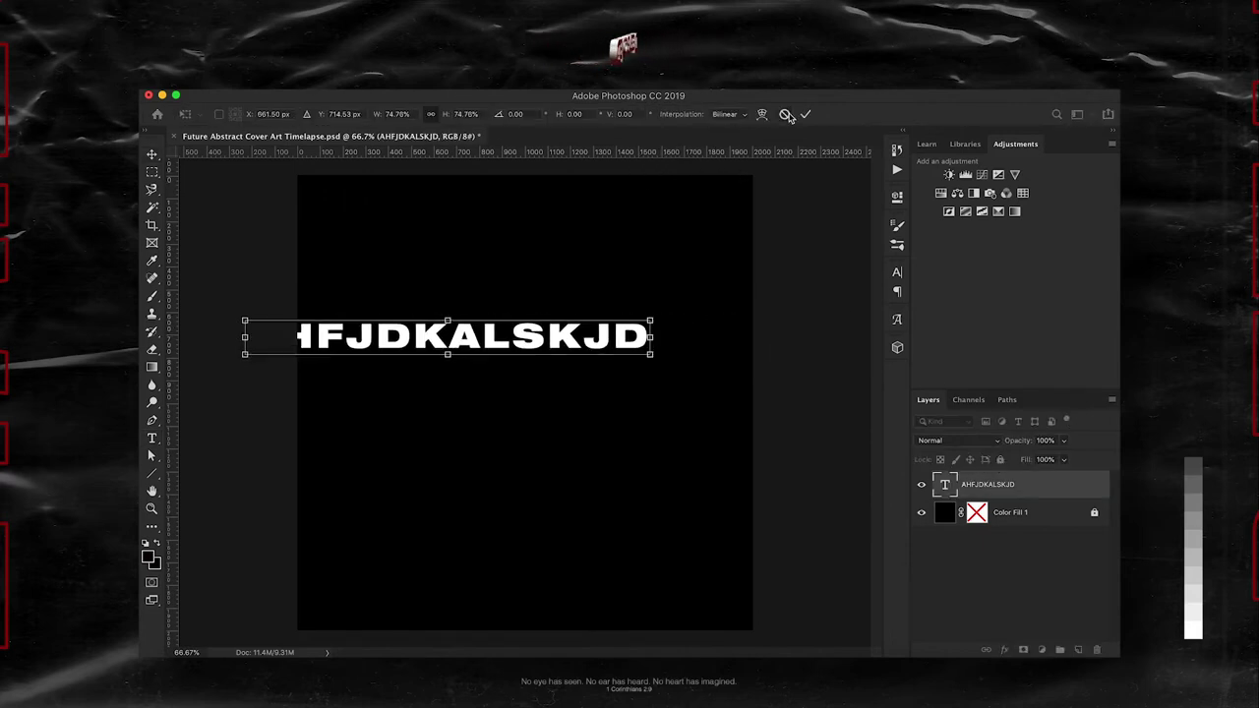
pyautogui.hotkey('ctrl', 'z')
pyautogui.moveTo(787, 337); pyautogui.dragTo(709, 343)
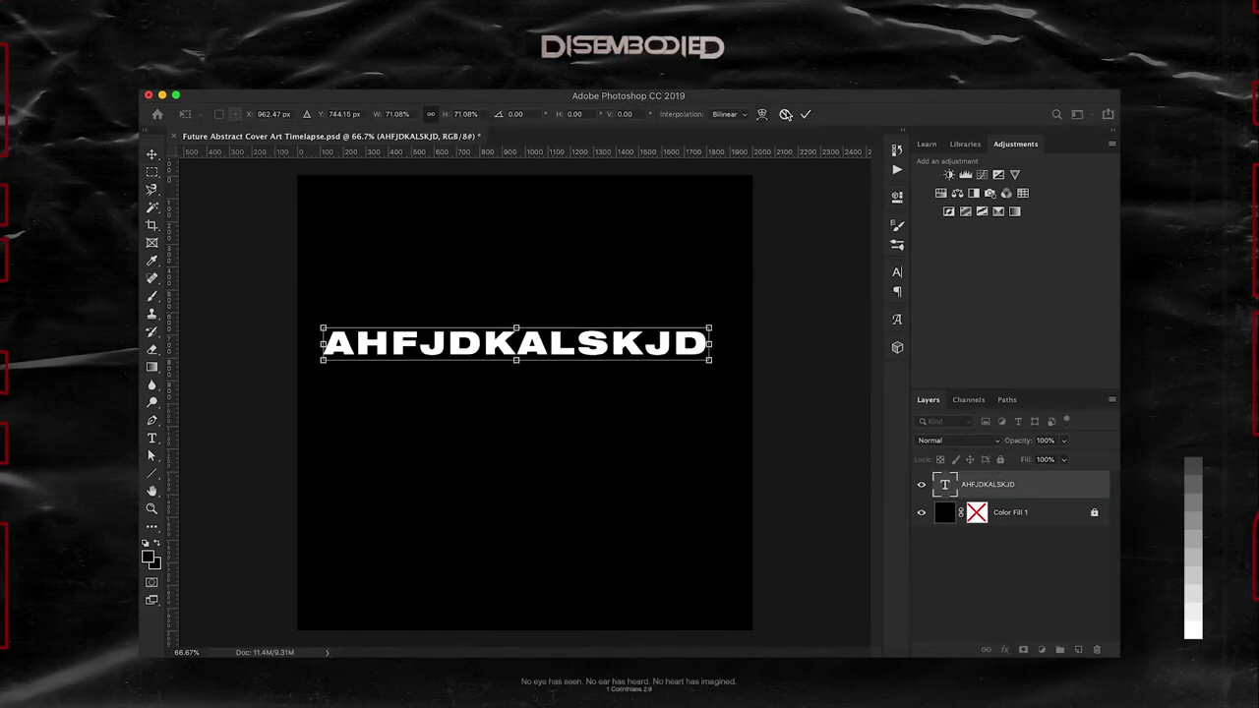
pyautogui.hotkey('ctrl', 'z')
pyautogui.moveTo(793, 338)
pyautogui.mouseDown()
pyautogui.moveTo(504, 244)
pyautogui.moveTo(492, 266)
pyautogui.moveTo(348, 289)
pyautogui.mouseUp()
# Step: Change the vertical text to 'AHFJSKJD', enlarge it, and set it against the left edge
pyautogui.press('Return')
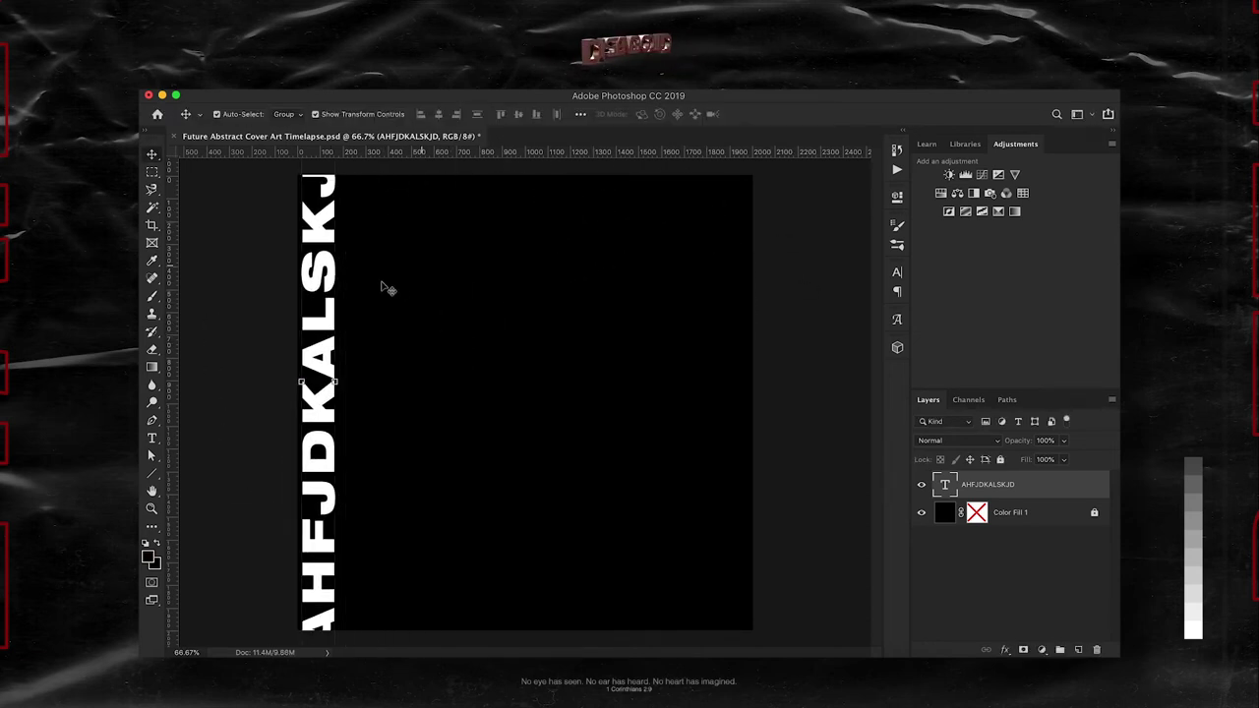
pyautogui.doubleClick(320, 288)
pyautogui.write('AHFJSKJD')
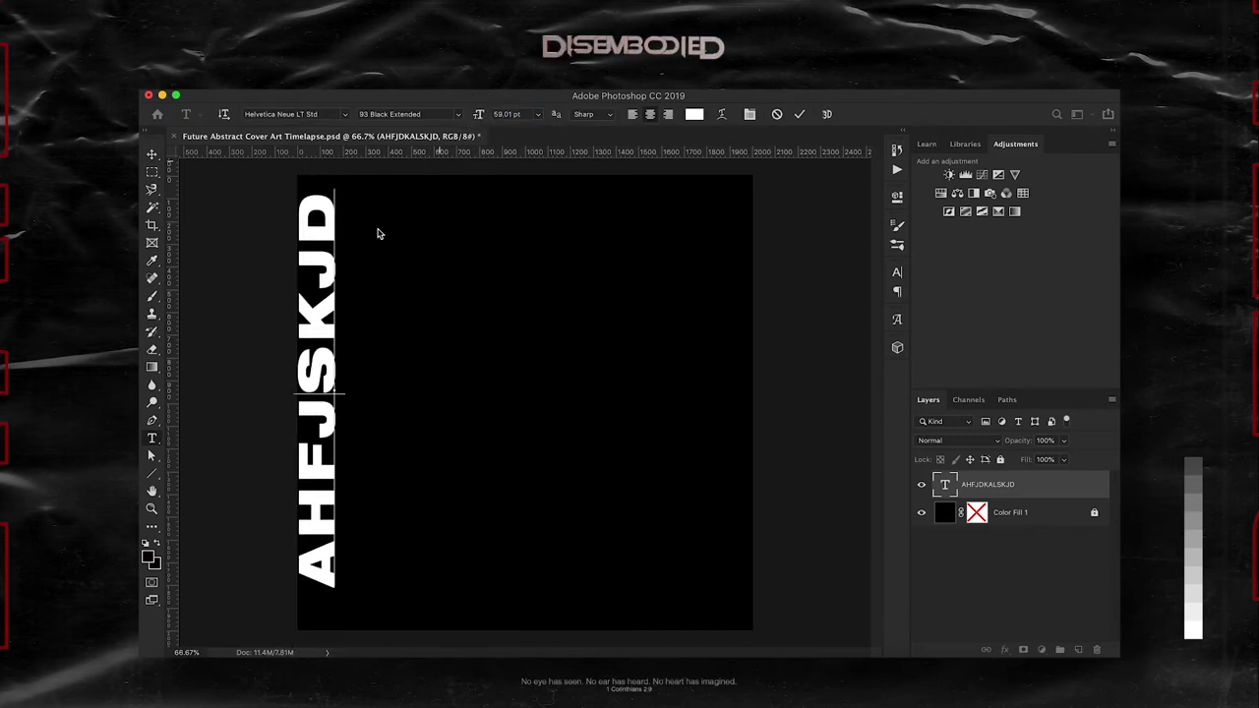
pyautogui.hotkey('ctrl', 'a')
pyautogui.hotkey('ctrl', 'shift', '.')
pyautogui.hotkey('ctrl', 'shift', '.')
pyautogui.hotkey('ctrl', 'shift', '.')
pyautogui.hotkey('ctrl', 'Return')
pyautogui.press('v')
pyautogui.moveTo(317, 232); pyautogui.dragTo(328, 259)
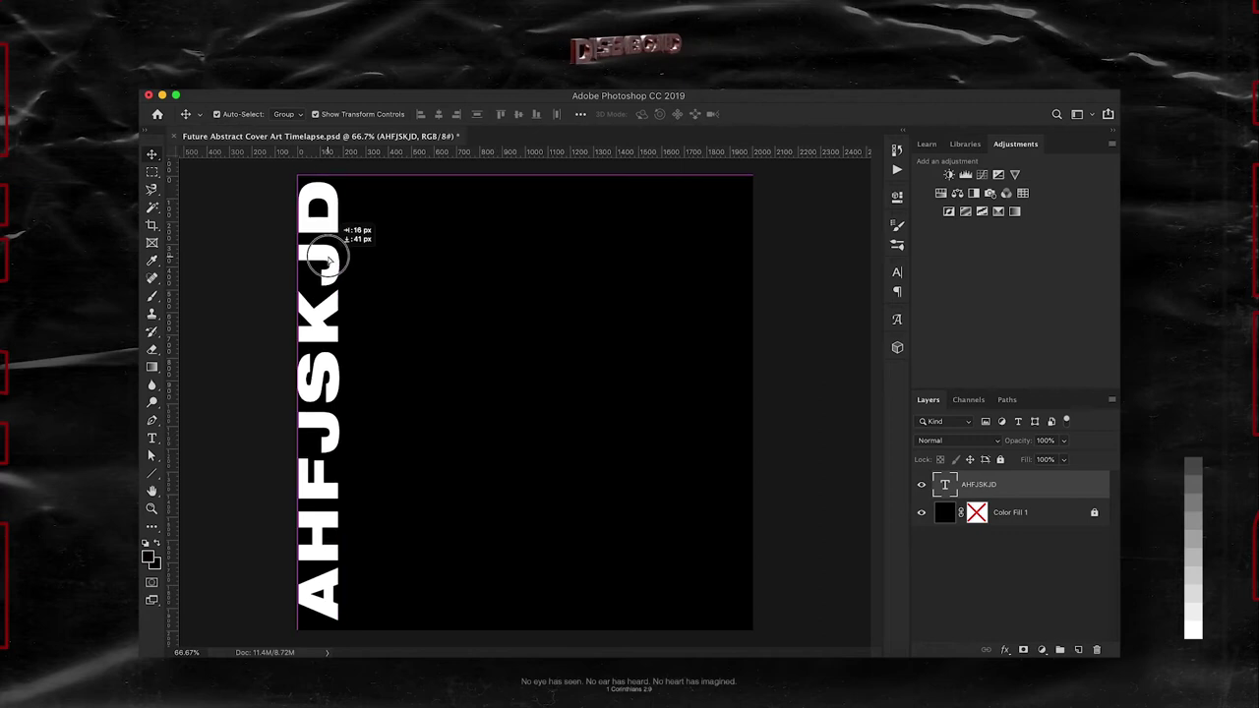
# Step: Duplicate the text into seven columns across the canvas and group them as Group 1
pyautogui.hotkey('ctrl', 'j')
pyautogui.moveTo(335, 322); pyautogui.dragTo(616, 313)
pyautogui.hotkey('ctrl', 'j')
pyautogui.hotkey('ctrl', 'j')
pyautogui.hotkey('ctrl', 'j')
pyautogui.hotkey('ctrl', 'j')
pyautogui.scroll(-2, 1004, 531)
pyautogui.keyDown('shift'); pyautogui.click(1003, 596); pyautogui.keyUp('shift')
pyautogui.hotkey('ctrl', 'g')
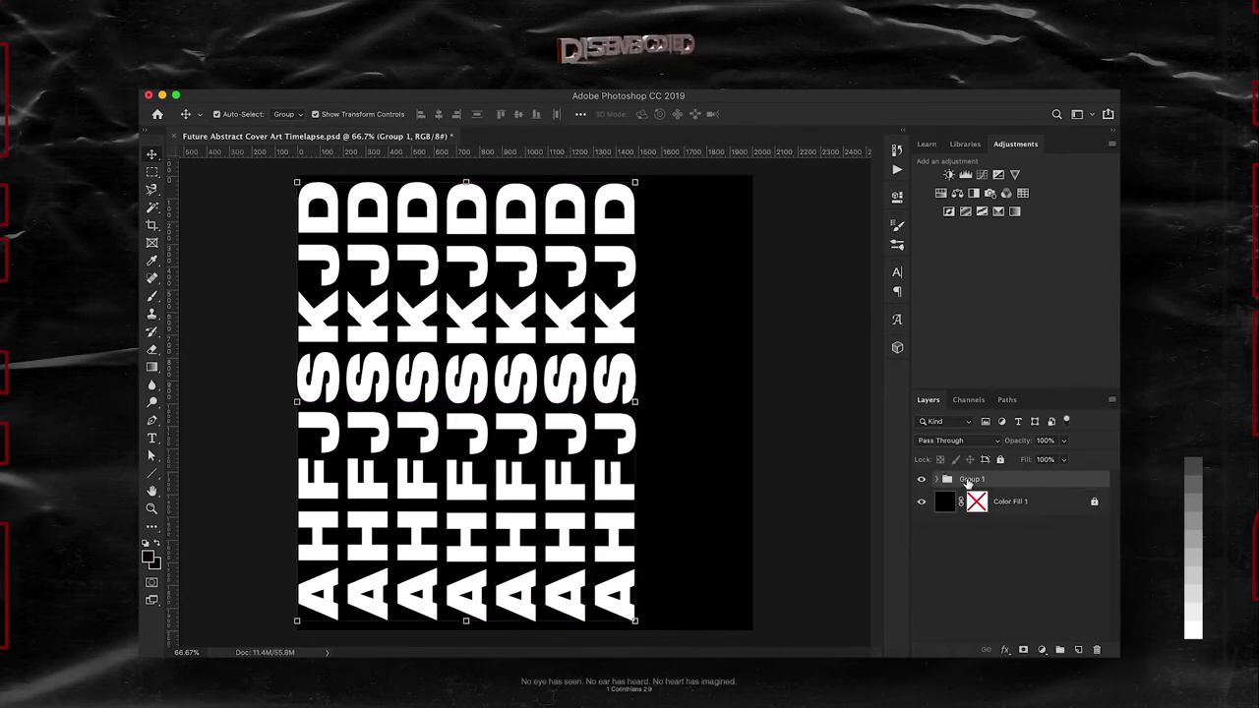
# Step: Convert Group 1 to a Smart Object and Motion Blur it into soft horizontal stripes
pyautogui.rightClick(970, 481)
pyautogui.click(994, 286)
pyautogui.click(502, 93)
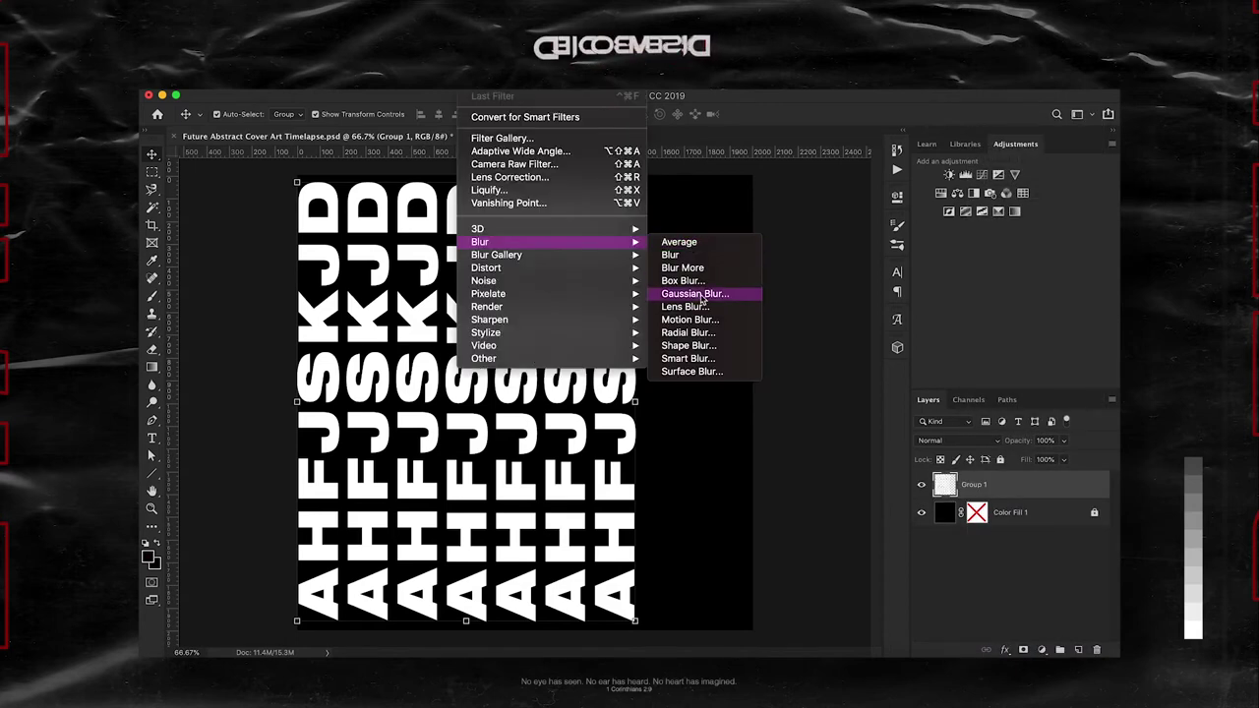
pyautogui.click(901, 211)
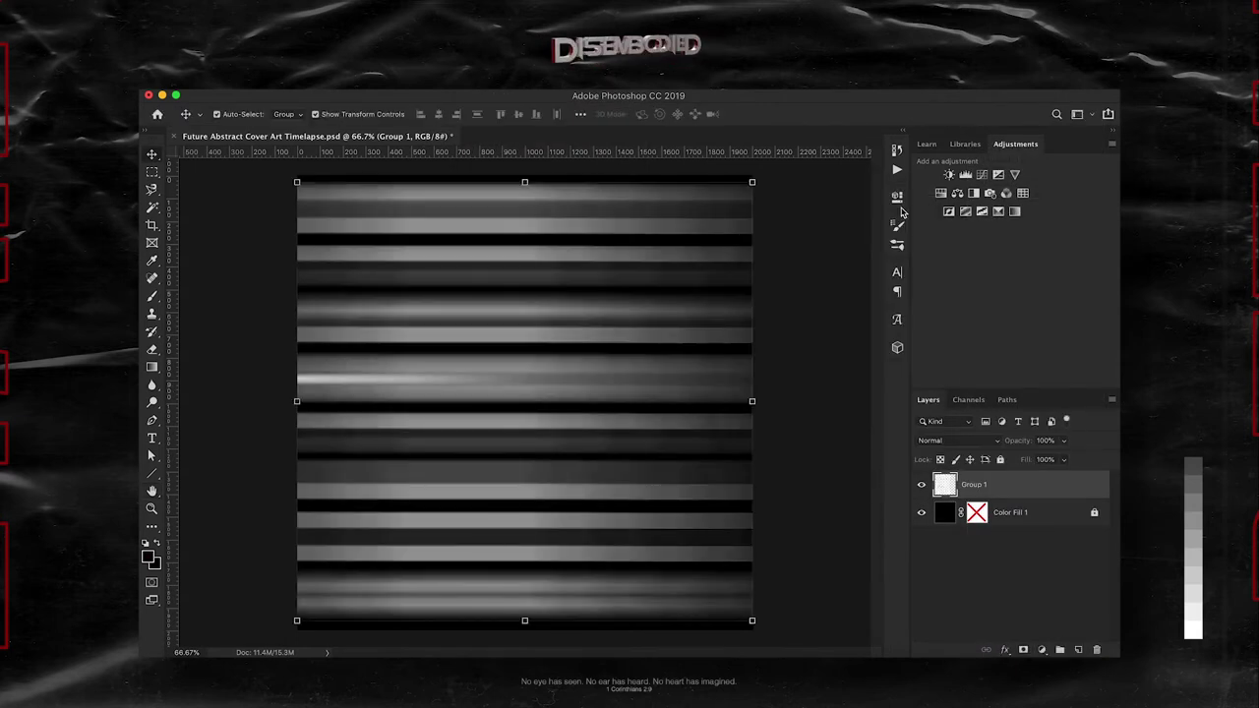
pyautogui.click(921, 486)
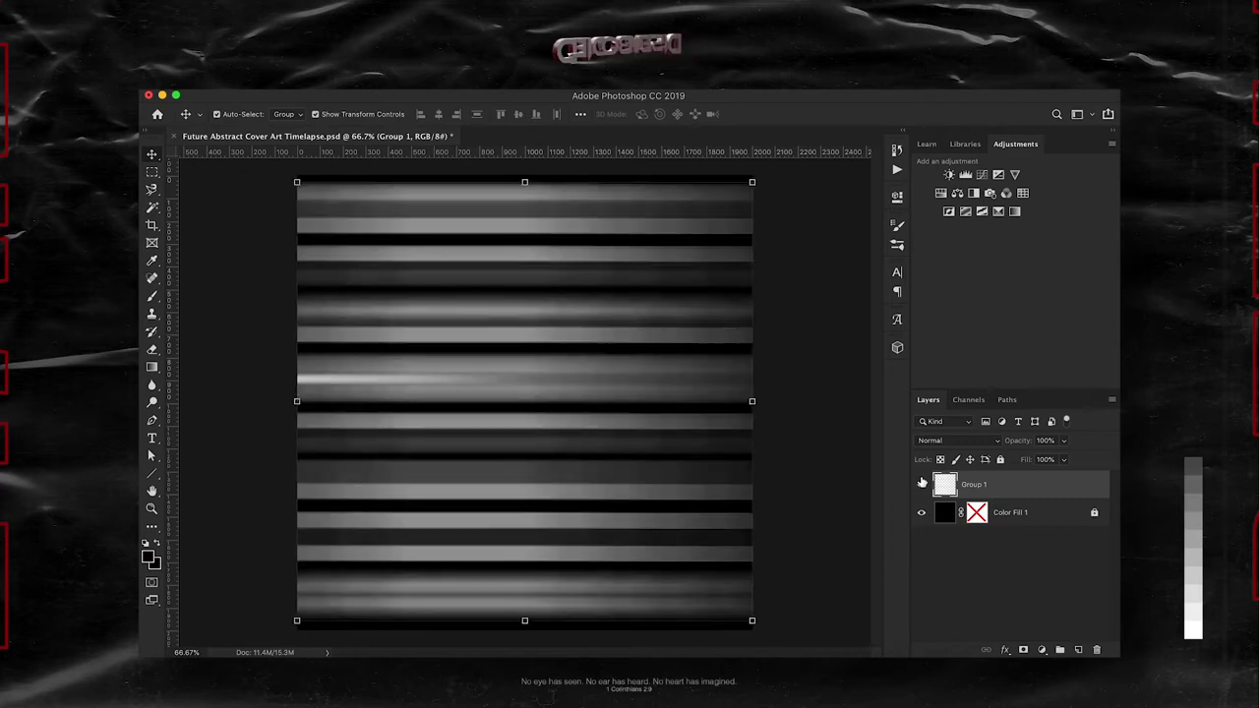
pyautogui.click(505, 194)
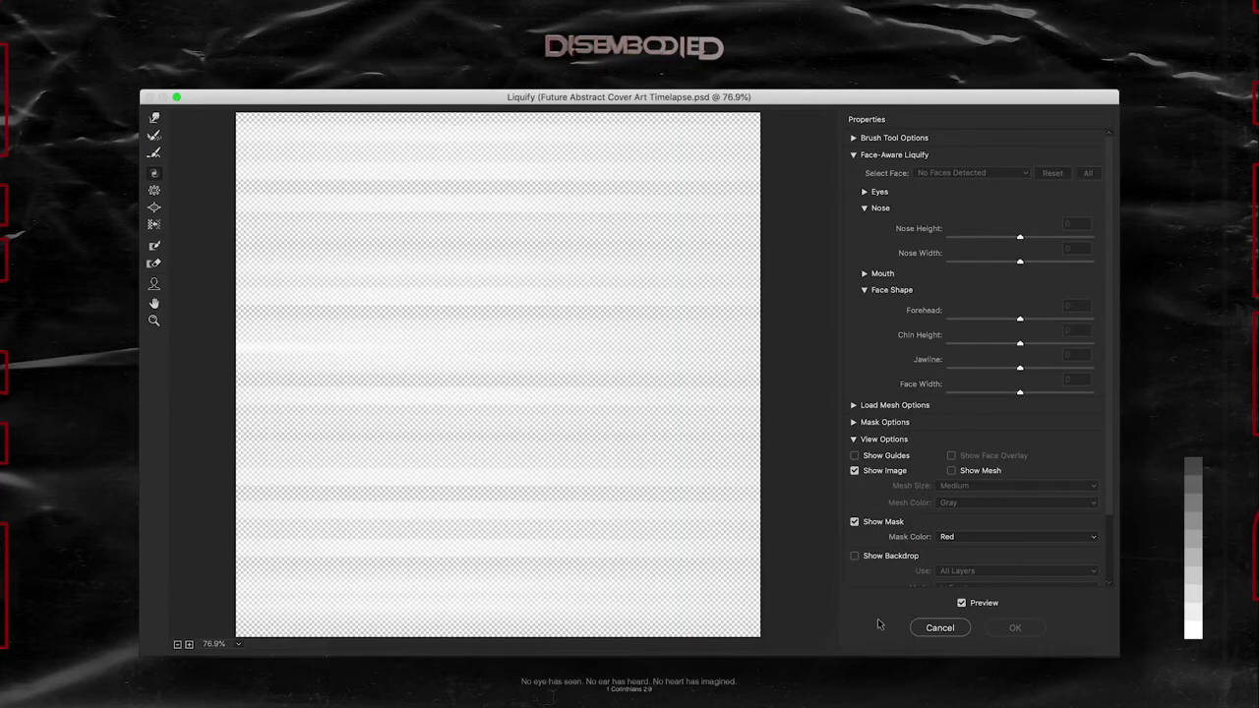
# Step: Forward-warp the grey stripes into sweeping wavy curves in Liquify and apply the warp
pyautogui.moveTo(674, 393)
pyautogui.mouseDown()
pyautogui.moveTo(668, 360)
pyautogui.moveTo(472, 462)
pyautogui.mouseUp()
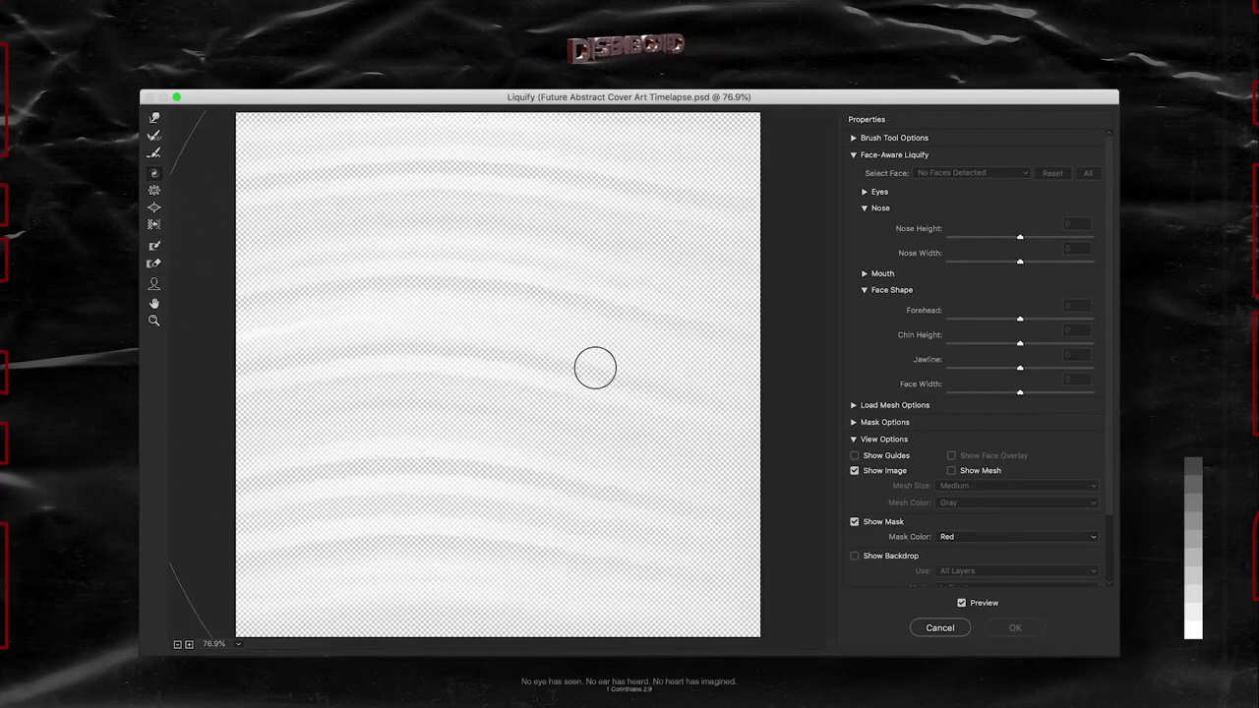
pyautogui.hotkey('ctrl', 'z')
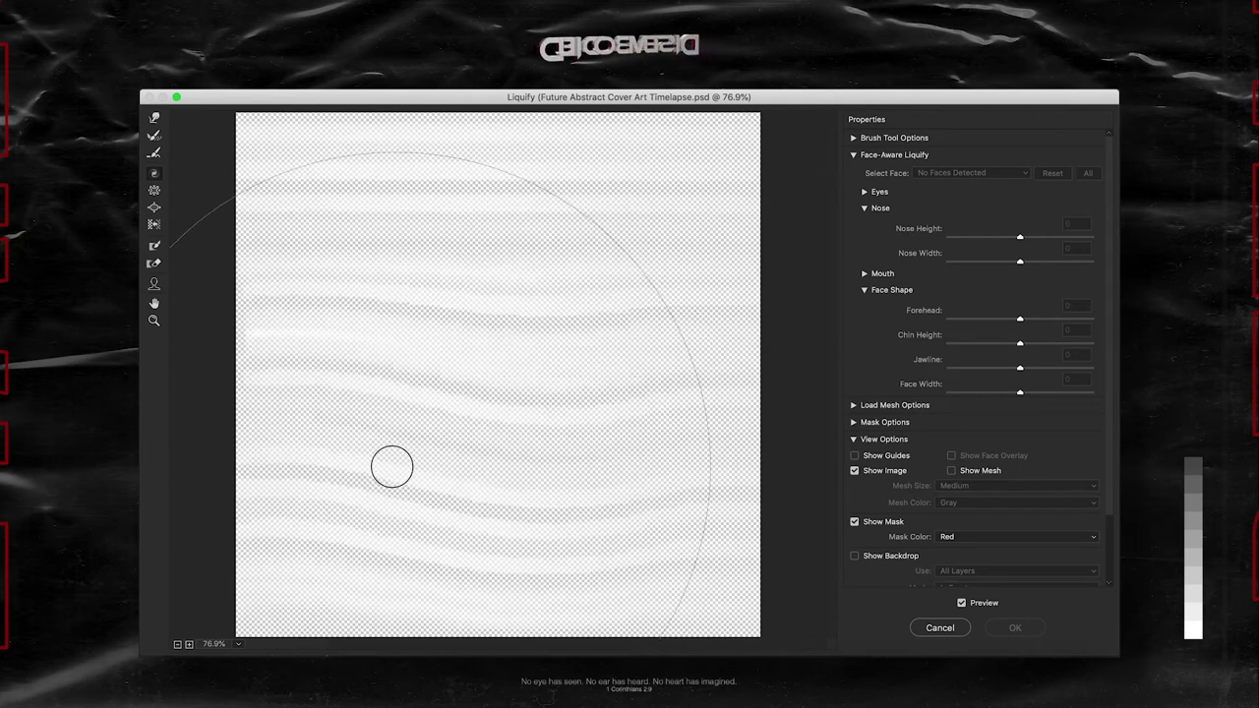
pyautogui.moveTo(449, 455)
pyautogui.mouseDown()
pyautogui.moveTo(465, 221)
pyautogui.moveTo(598, 339)
pyautogui.moveTo(456, 204)
pyautogui.moveTo(605, 450)
pyautogui.mouseUp()
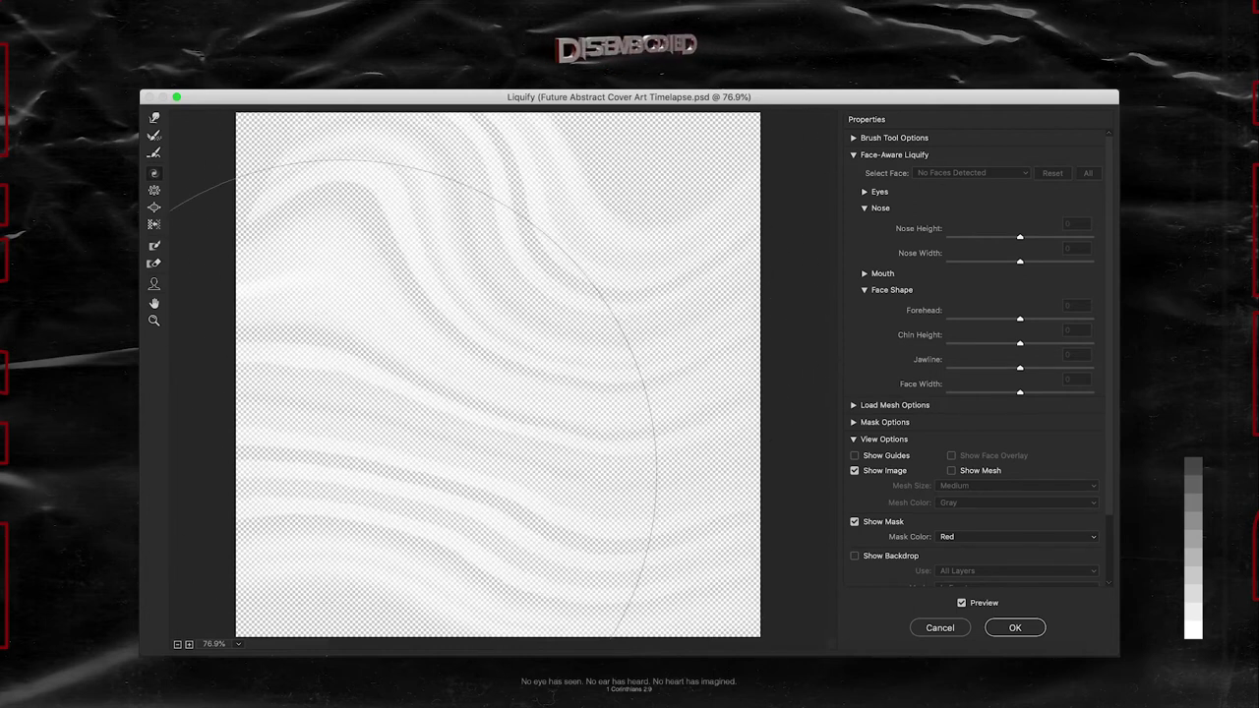
pyautogui.click(1015, 627)
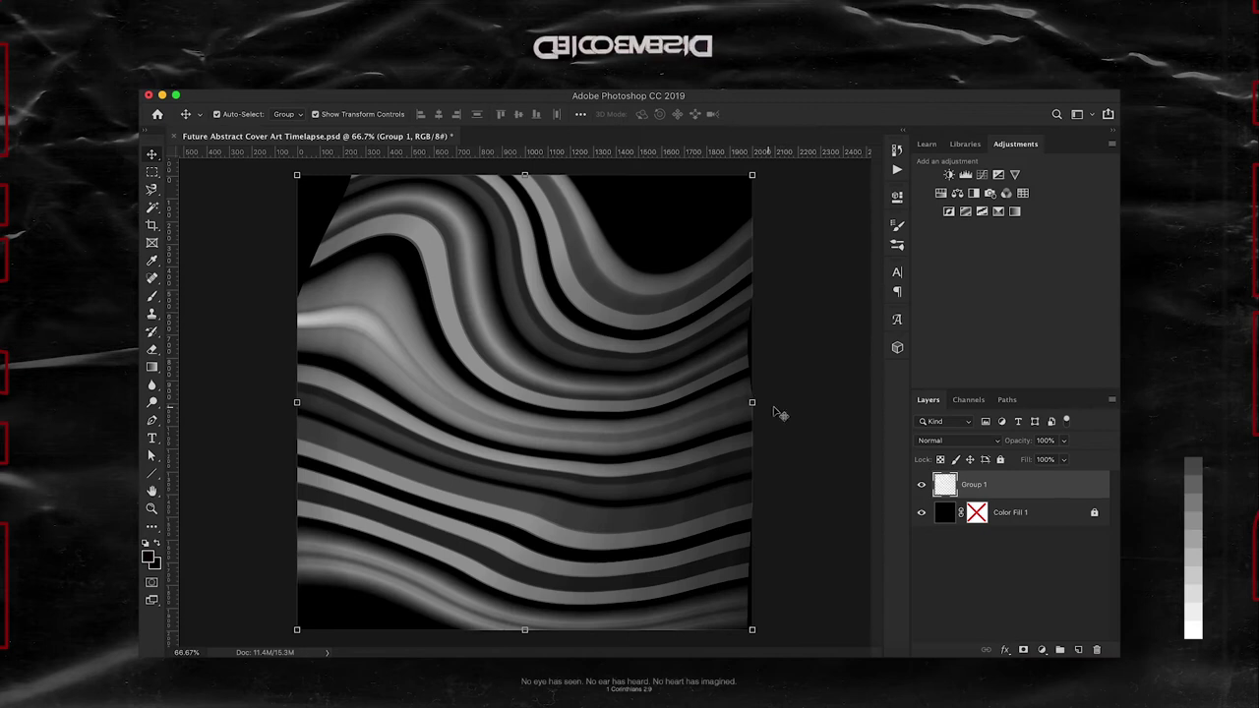
# Step: Rotate the wavy stripes about ten degrees and stretch them past every canvas edge
pyautogui.moveTo(754, 401); pyautogui.dragTo(763, 401)
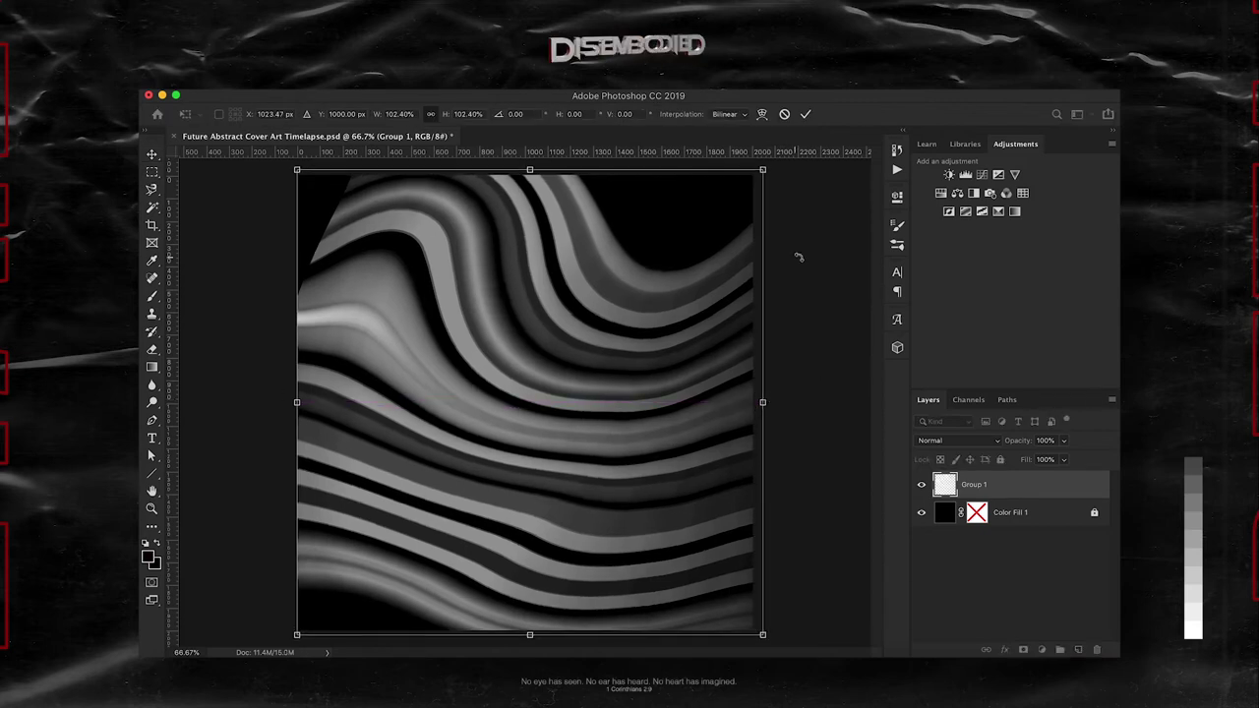
pyautogui.moveTo(799, 257); pyautogui.dragTo(773, 203)
pyautogui.moveTo(557, 601); pyautogui.dragTo(571, 640)
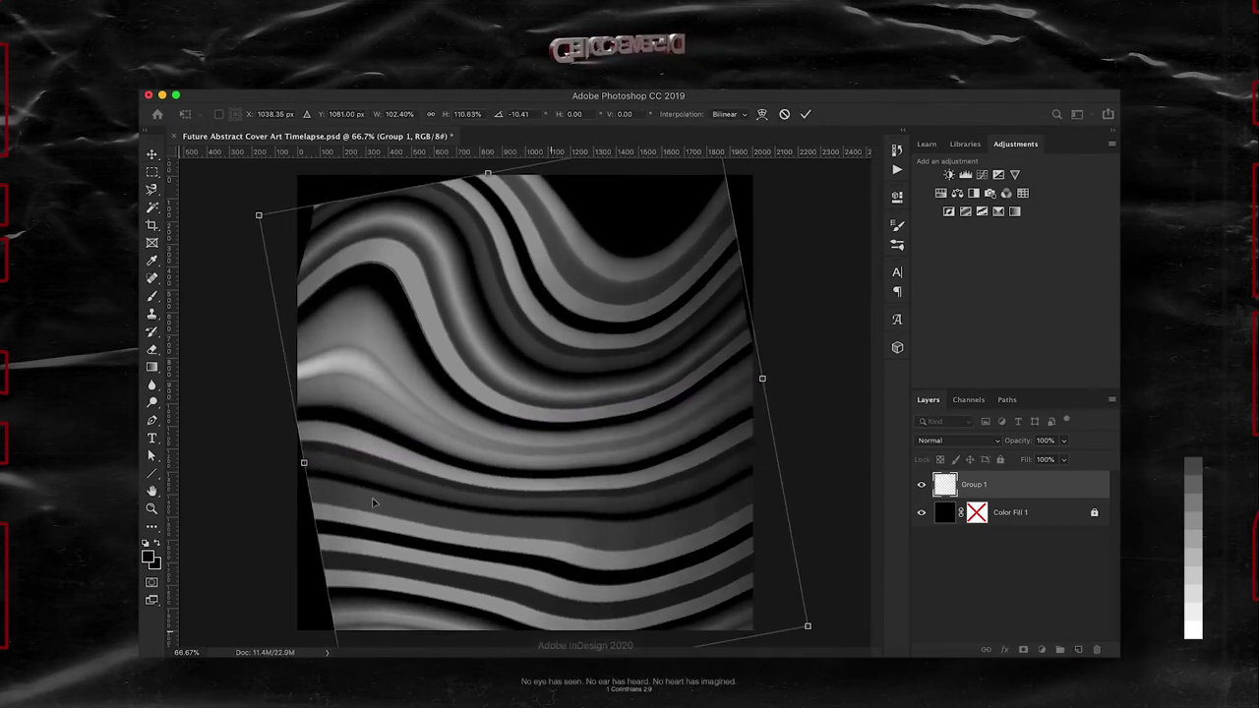
pyautogui.moveTo(304, 462); pyautogui.dragTo(263, 453)
pyautogui.moveTo(486, 173); pyautogui.dragTo(463, 145)
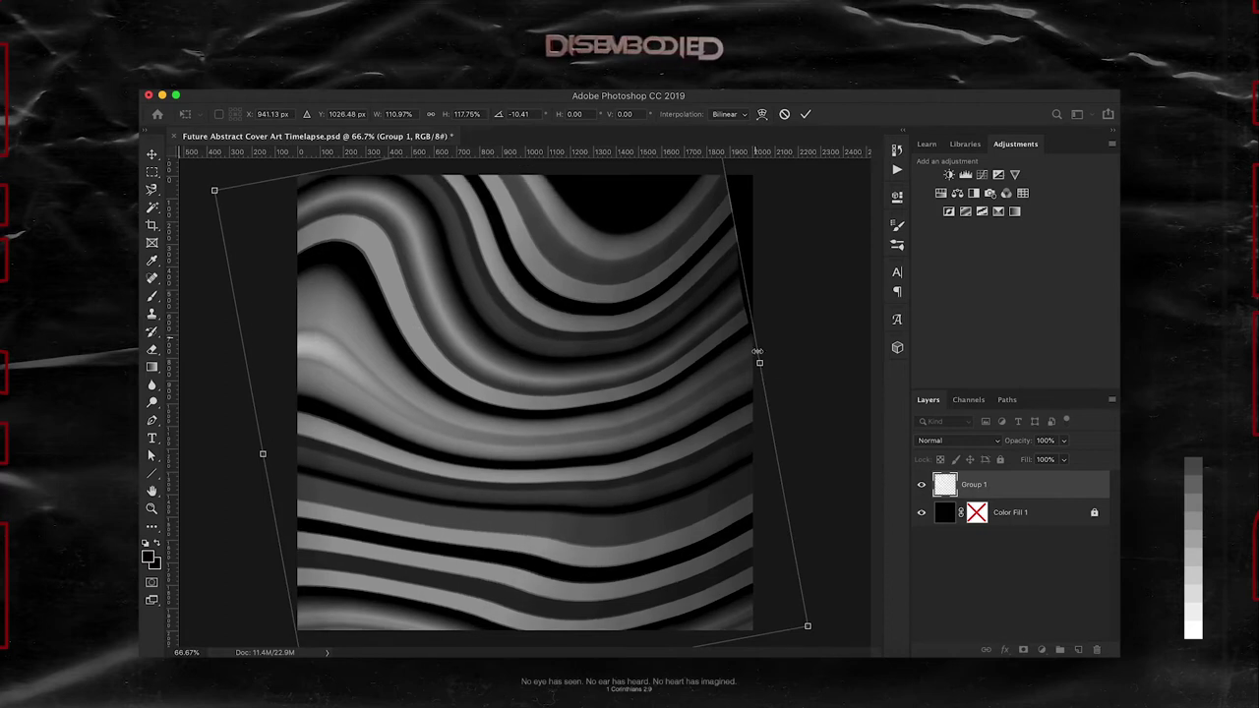
pyautogui.moveTo(758, 351); pyautogui.dragTo(797, 341)
pyautogui.moveTo(652, 244); pyautogui.dragTo(654, 202)
pyautogui.moveTo(571, 602); pyautogui.dragTo(578, 646)
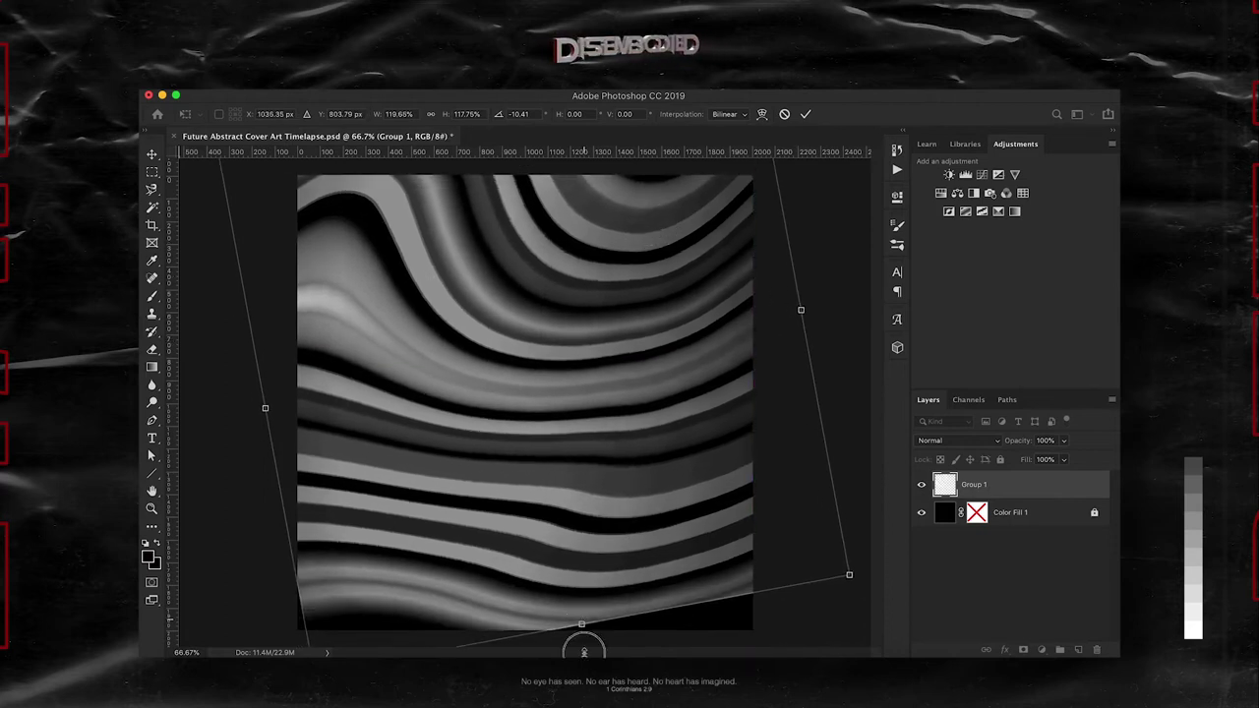
pyautogui.press('Return')
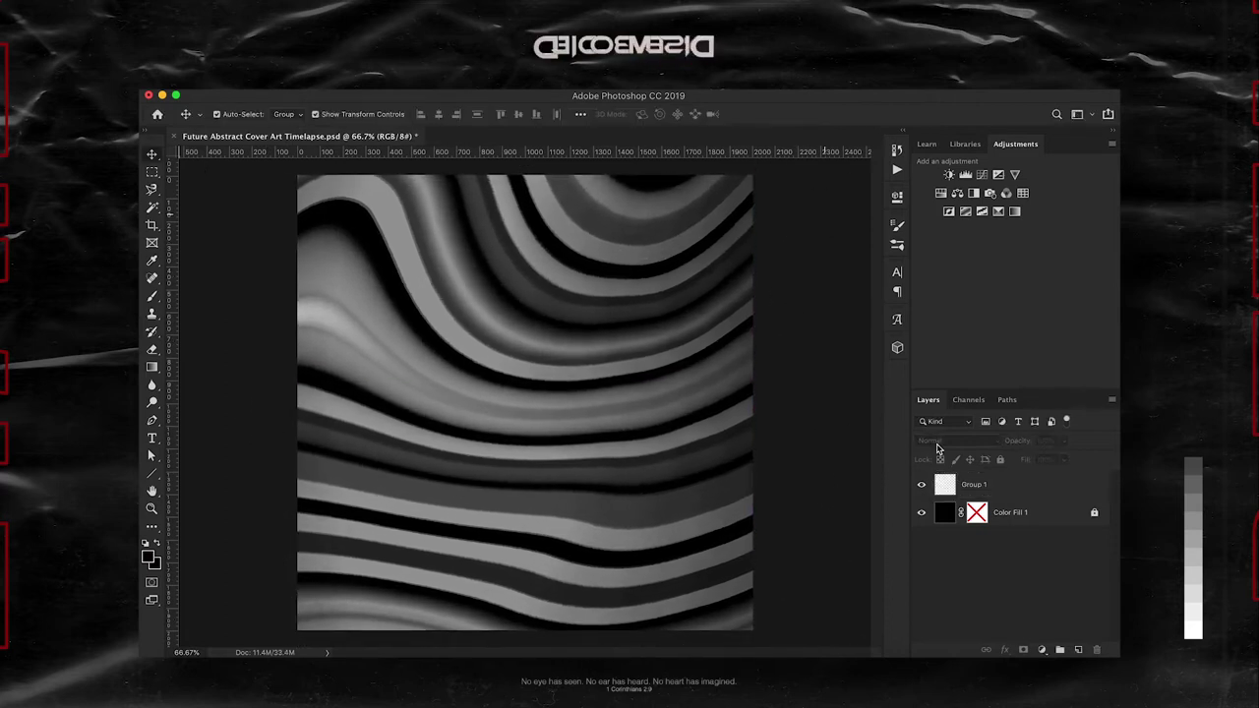
# Step: Merge copies of Group 1 and Color Fill 1 into one layer and hide the originals
pyautogui.keyDown('shift'); pyautogui.click(1098, 518); pyautogui.keyUp('shift')
pyautogui.hotkey('ctrl', 'j')
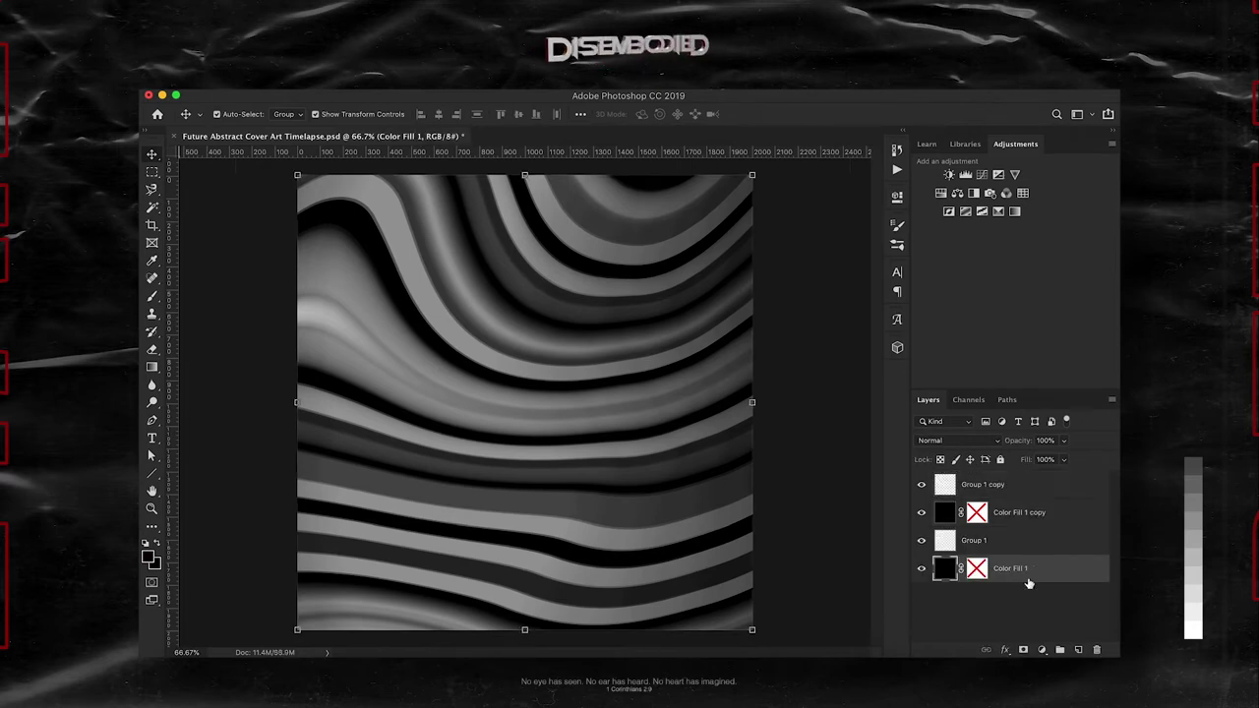
pyautogui.click(1003, 533)
pyautogui.click(1014, 512)
pyautogui.keyDown('shift'); pyautogui.click(1010, 484); pyautogui.keyUp('shift')
pyautogui.rightClick(1009, 487)
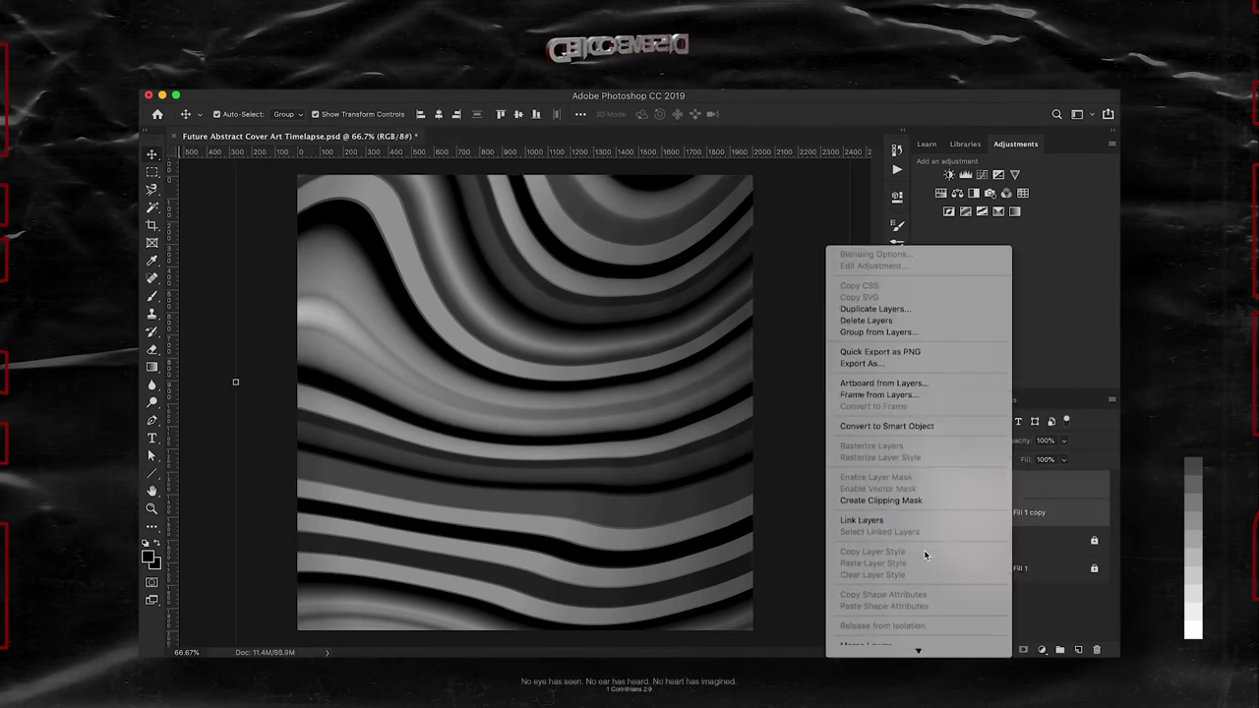
pyautogui.click(901, 472)
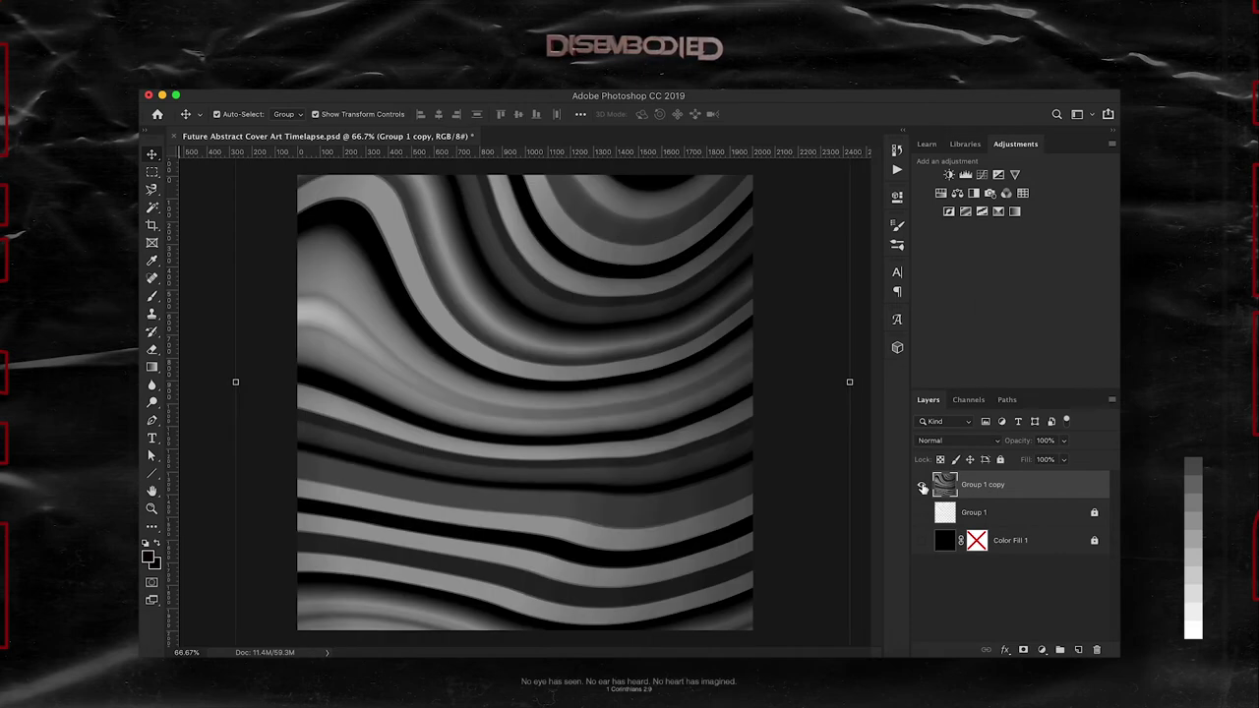
pyautogui.click(475, 89)
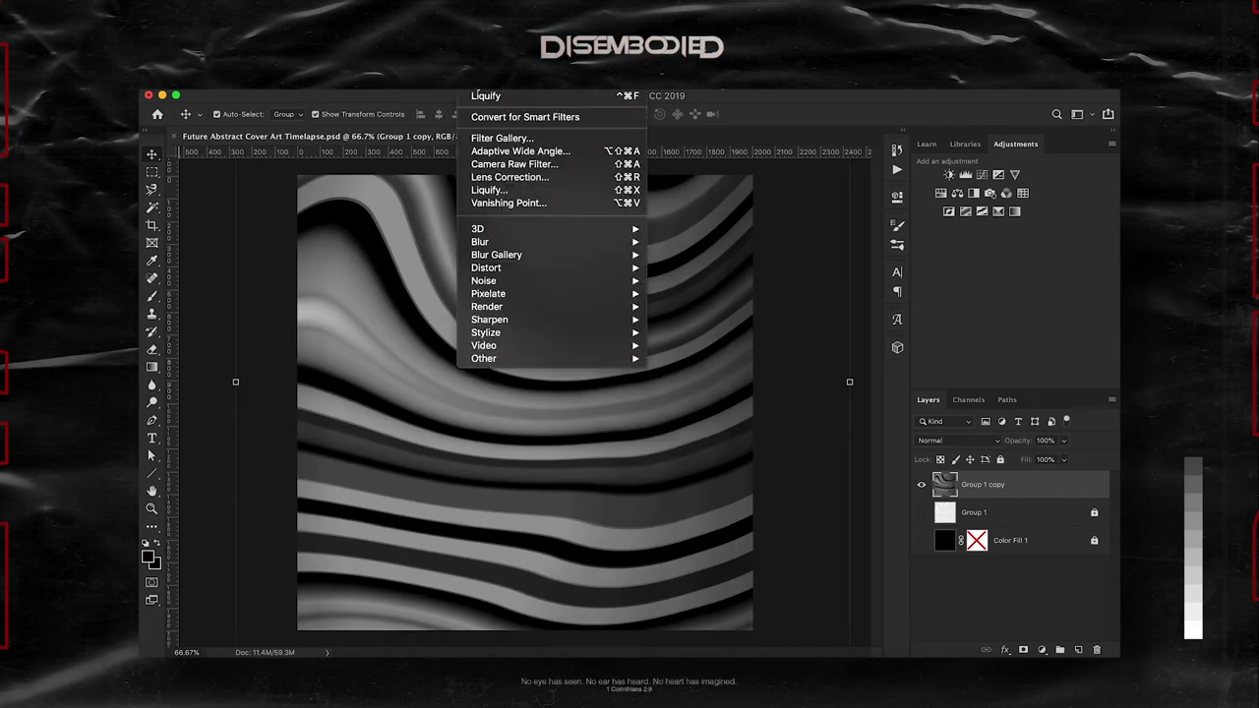
# Step: Apply the Filter Gallery's Plastic Wrap effect to the stripes with detail 13
pyautogui.click(516, 137)
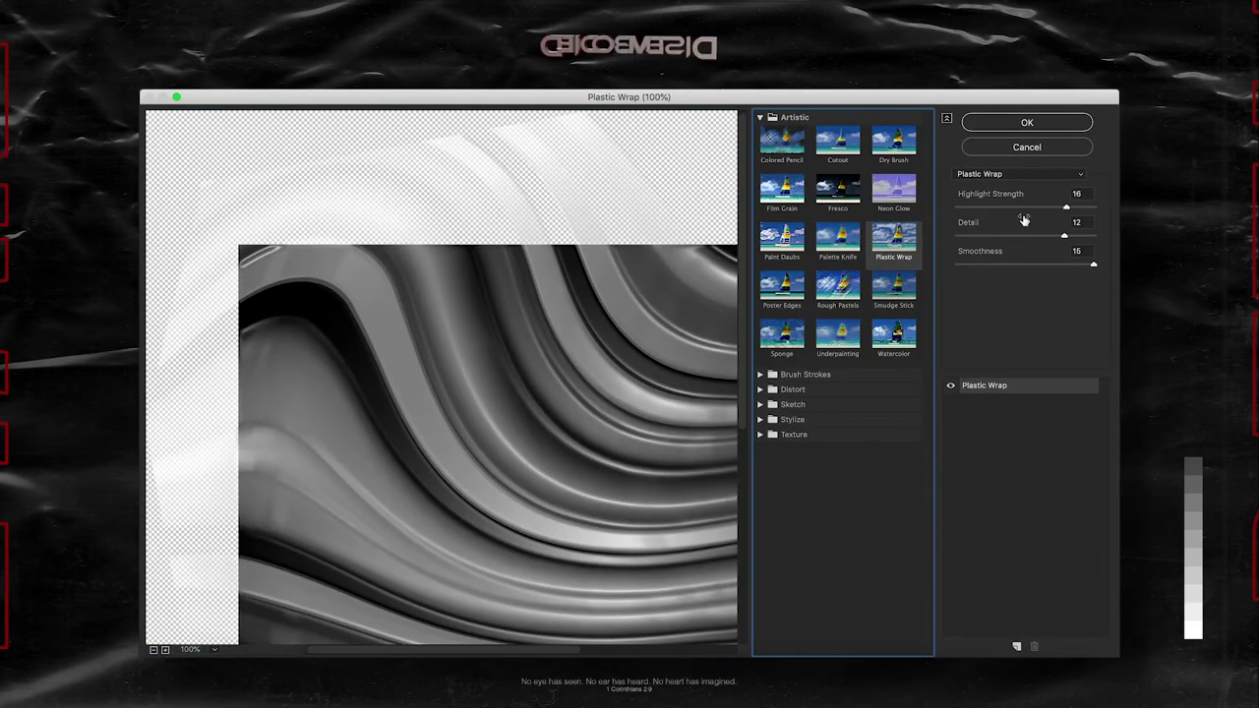
pyautogui.click(890, 248)
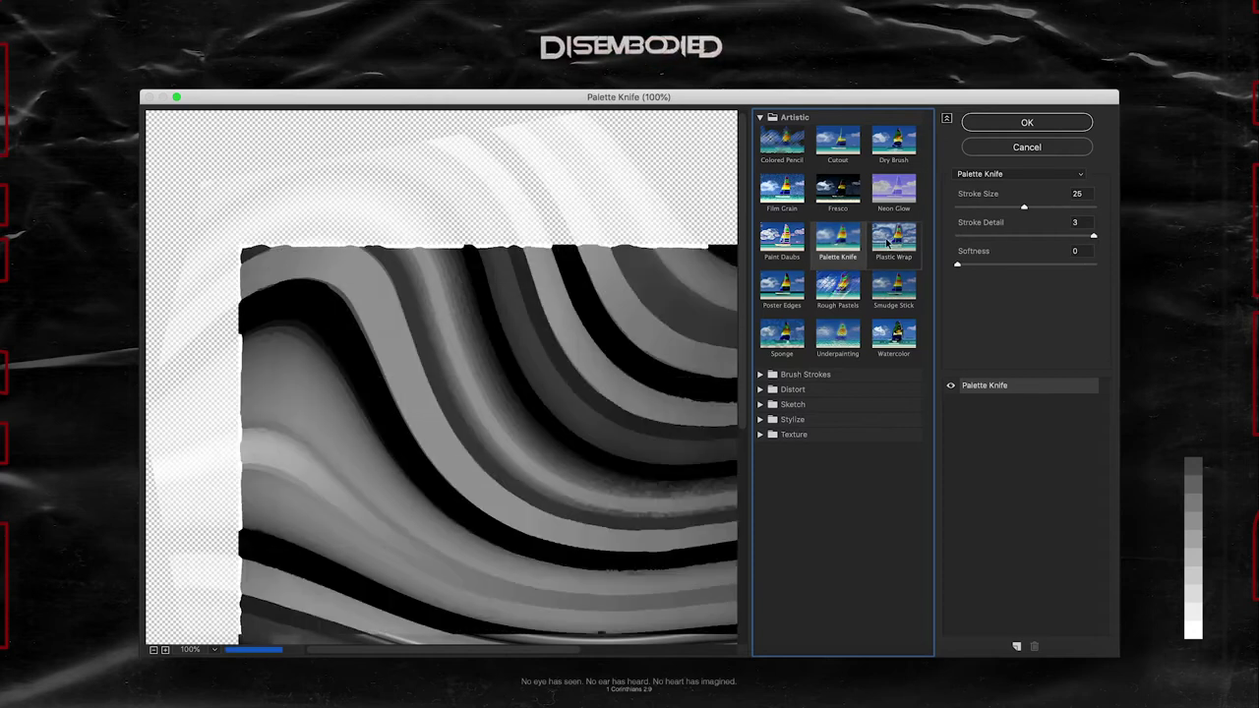
pyautogui.moveTo(1065, 236); pyautogui.dragTo(1072, 236)
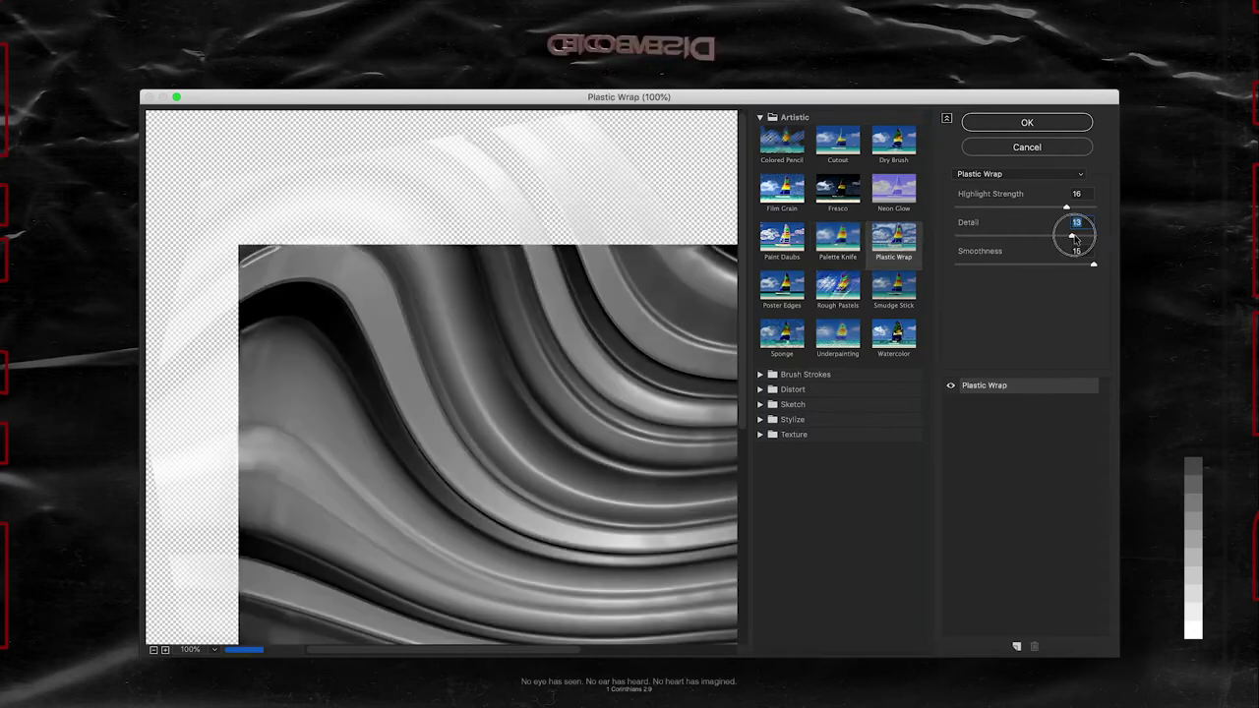
pyautogui.click(1009, 124)
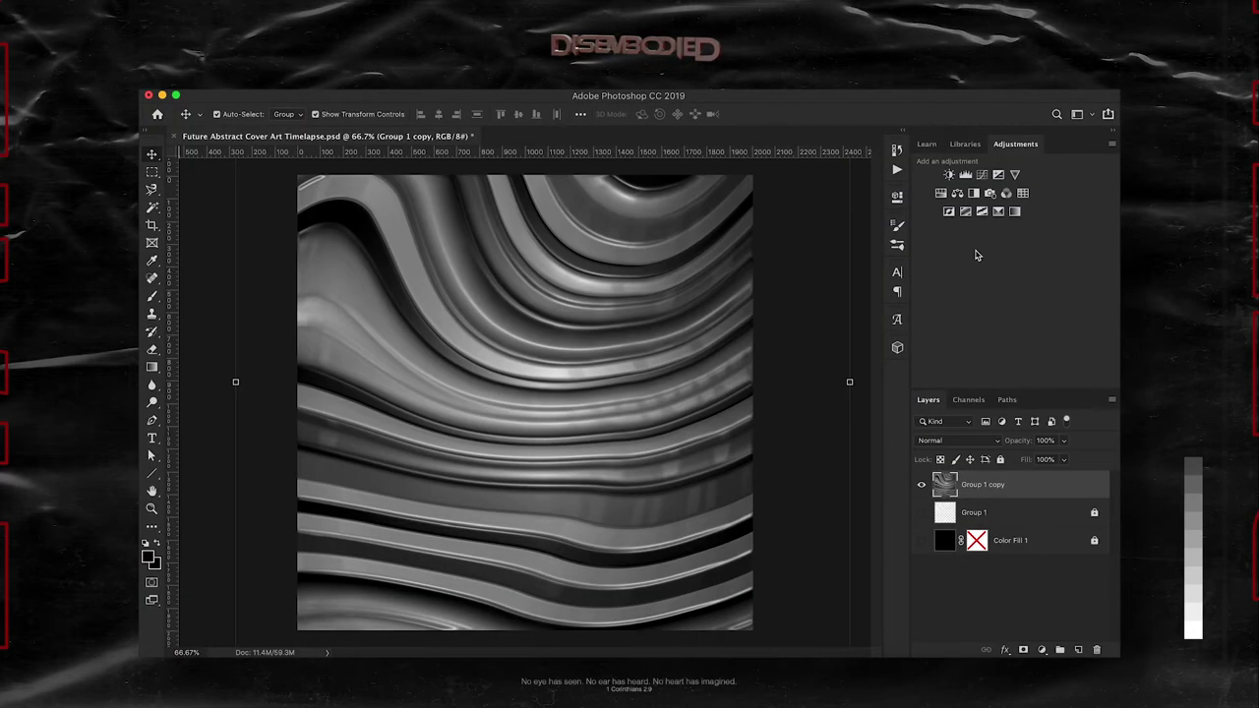
pyautogui.click(965, 174)
# Step: Set the Levels midtone to 0.90 and merge it into the Group 1 copy stripes
pyautogui.moveTo(790, 336); pyautogui.dragTo(848, 337)
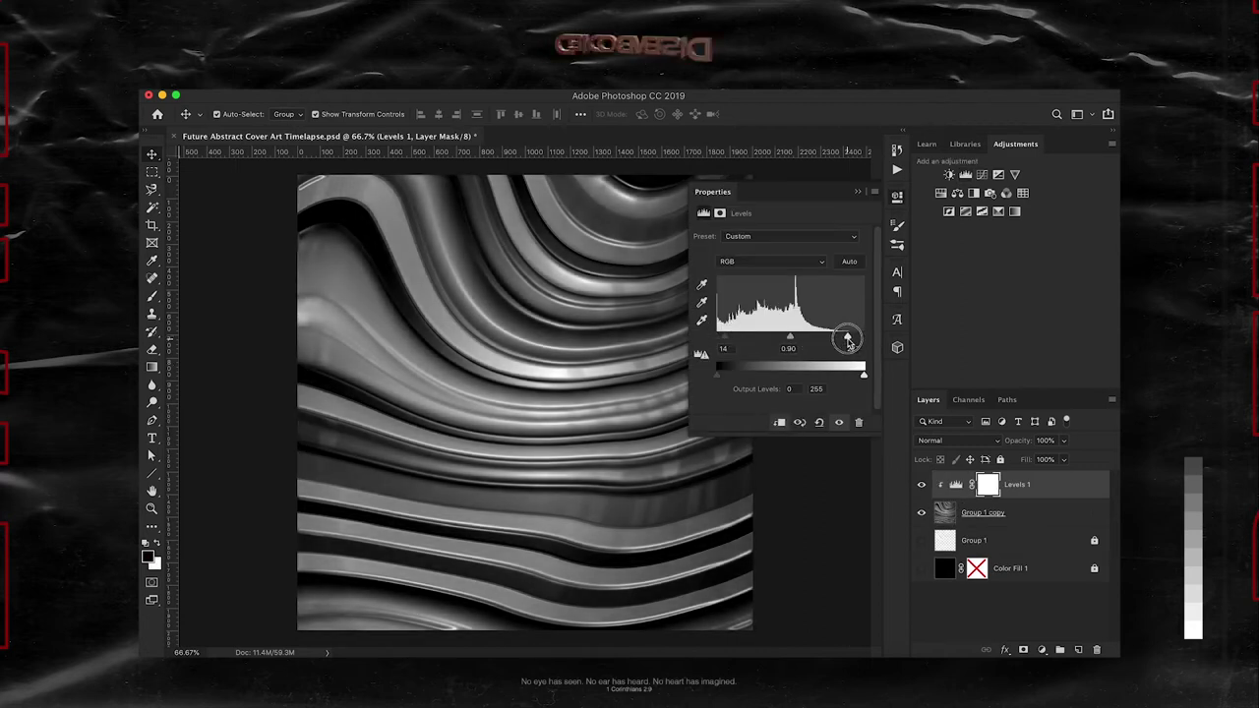
pyautogui.click(858, 194)
pyautogui.click(946, 512)
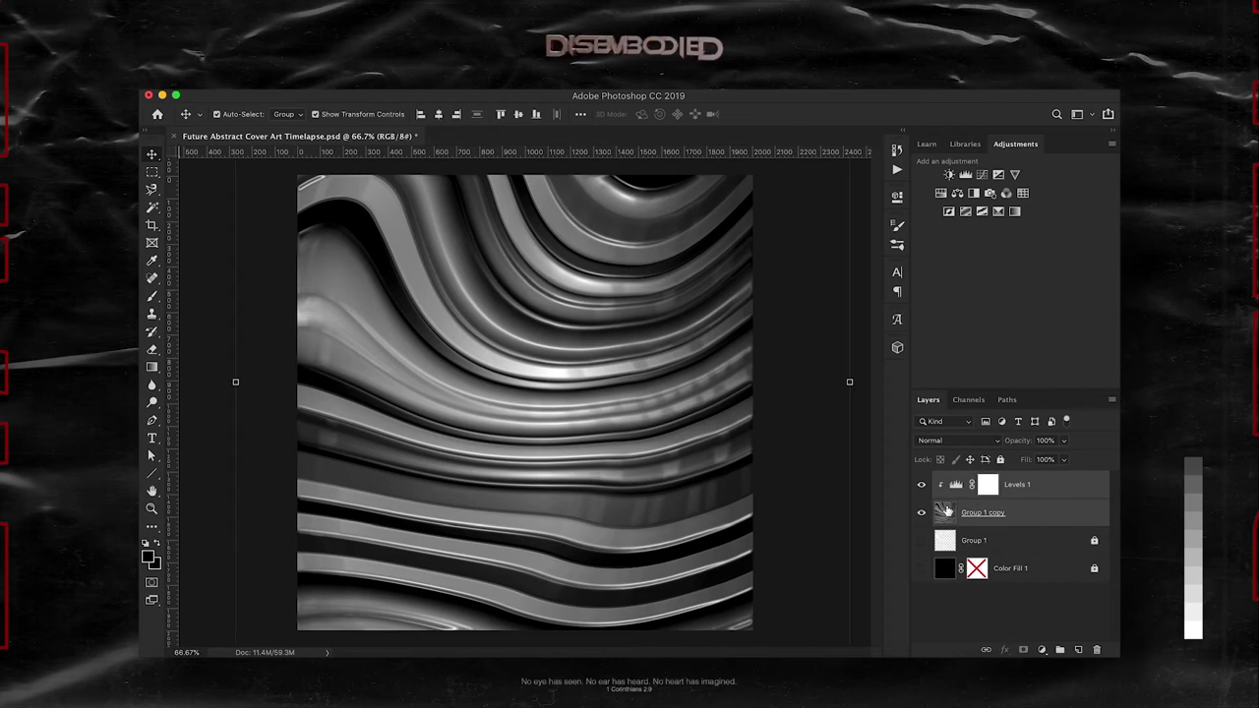
pyautogui.rightClick(948, 511)
pyautogui.rightClick(1033, 484)
pyautogui.click(923, 528)
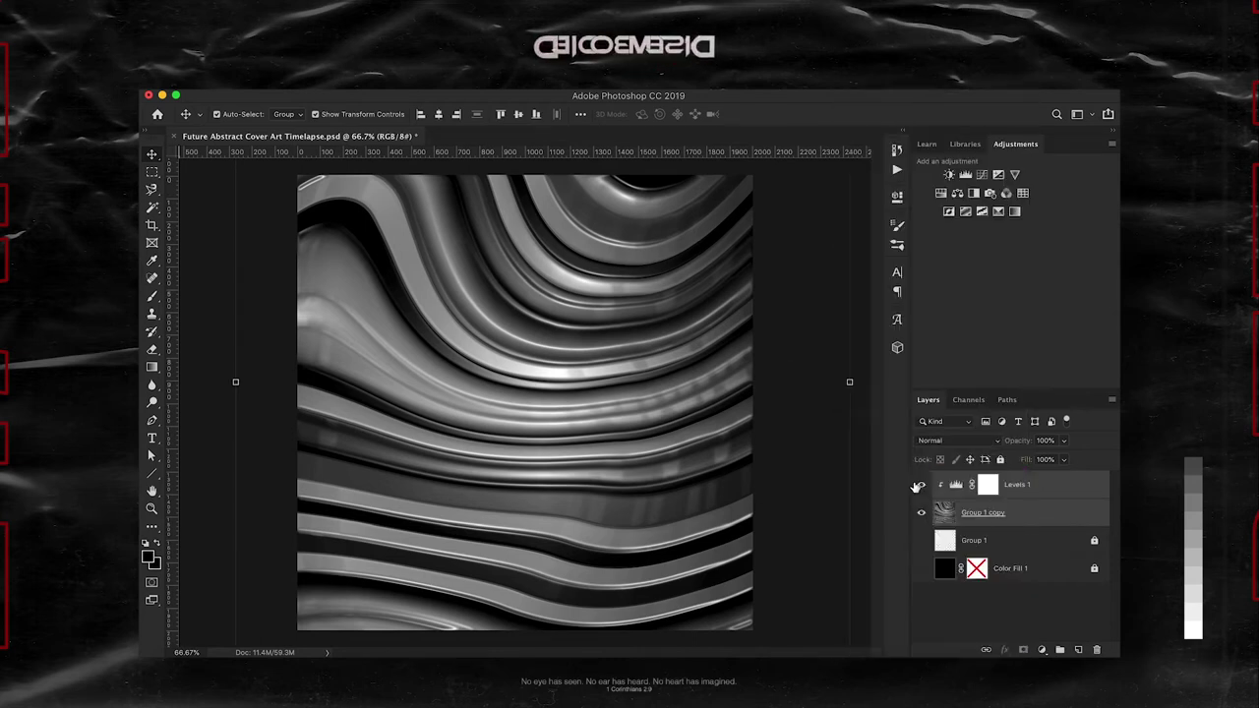
pyautogui.click(482, 83)
pyautogui.click(527, 167)
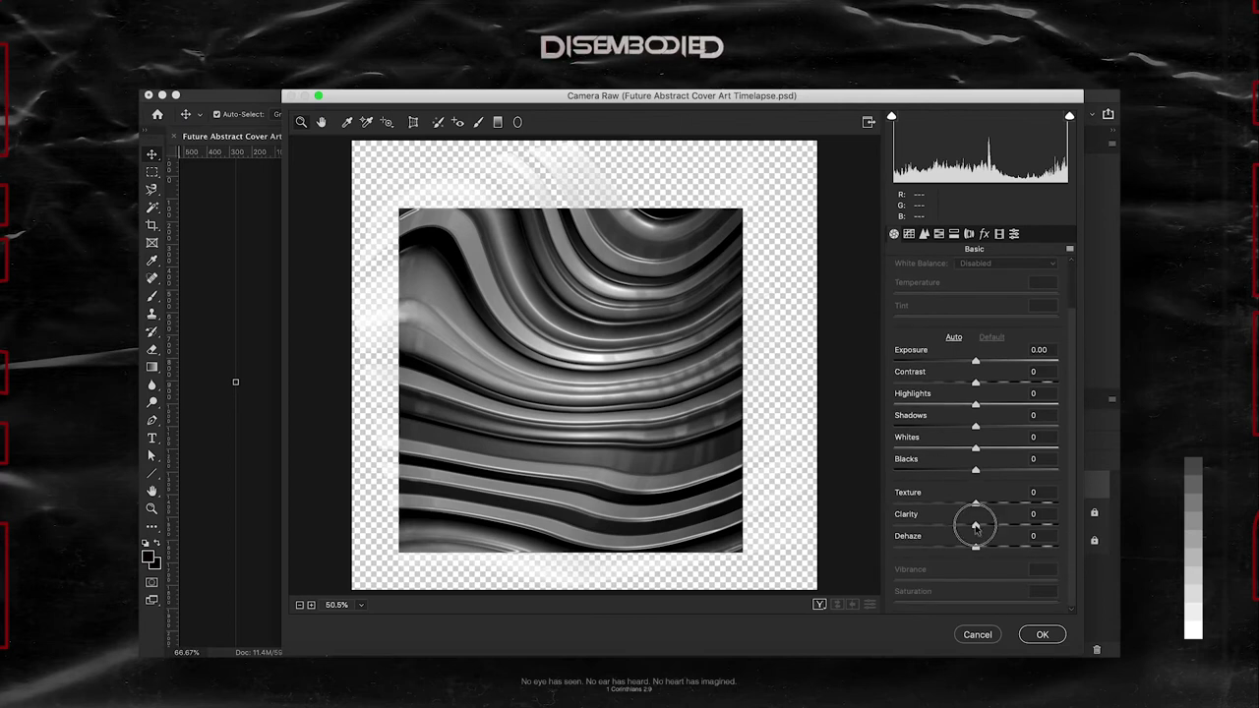
# Step: In Camera Raw, apply Clarity +56, Shadows -21, sharpening Amount 72, Masking 70, Luminance 12
pyautogui.moveTo(976, 526); pyautogui.dragTo(1011, 528)
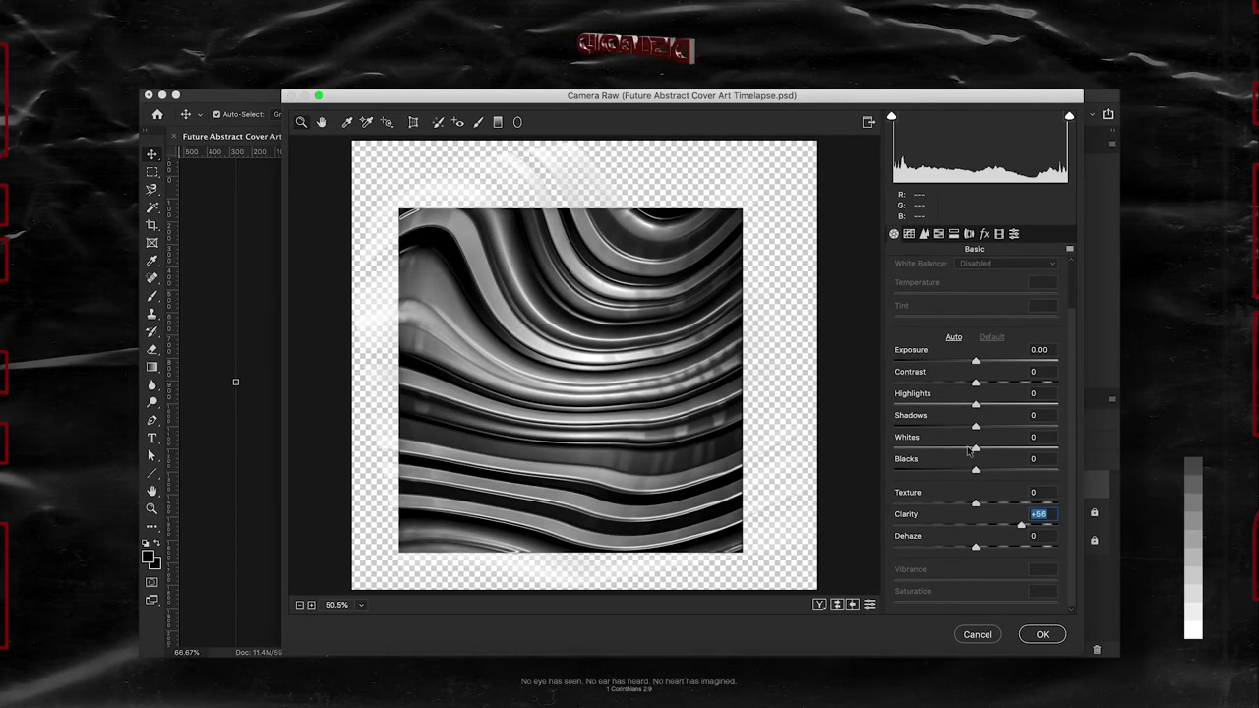
pyautogui.moveTo(967, 430); pyautogui.dragTo(961, 428)
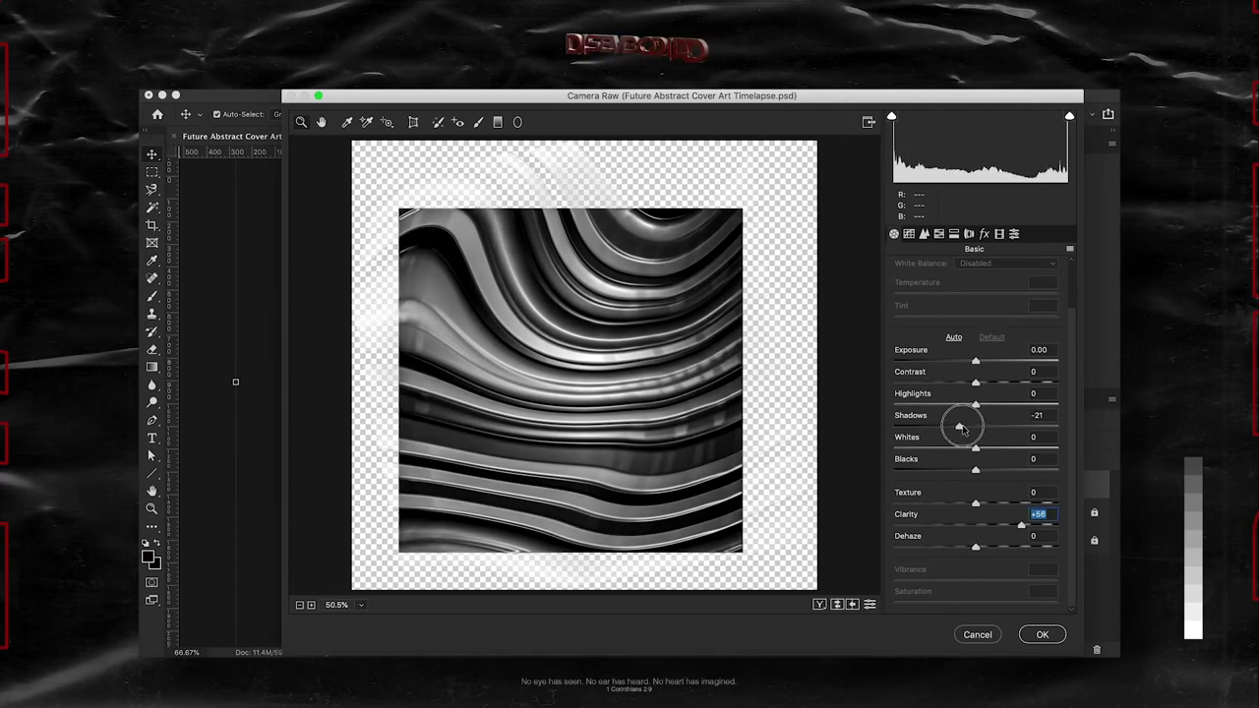
pyautogui.click(954, 233)
pyautogui.click(924, 233)
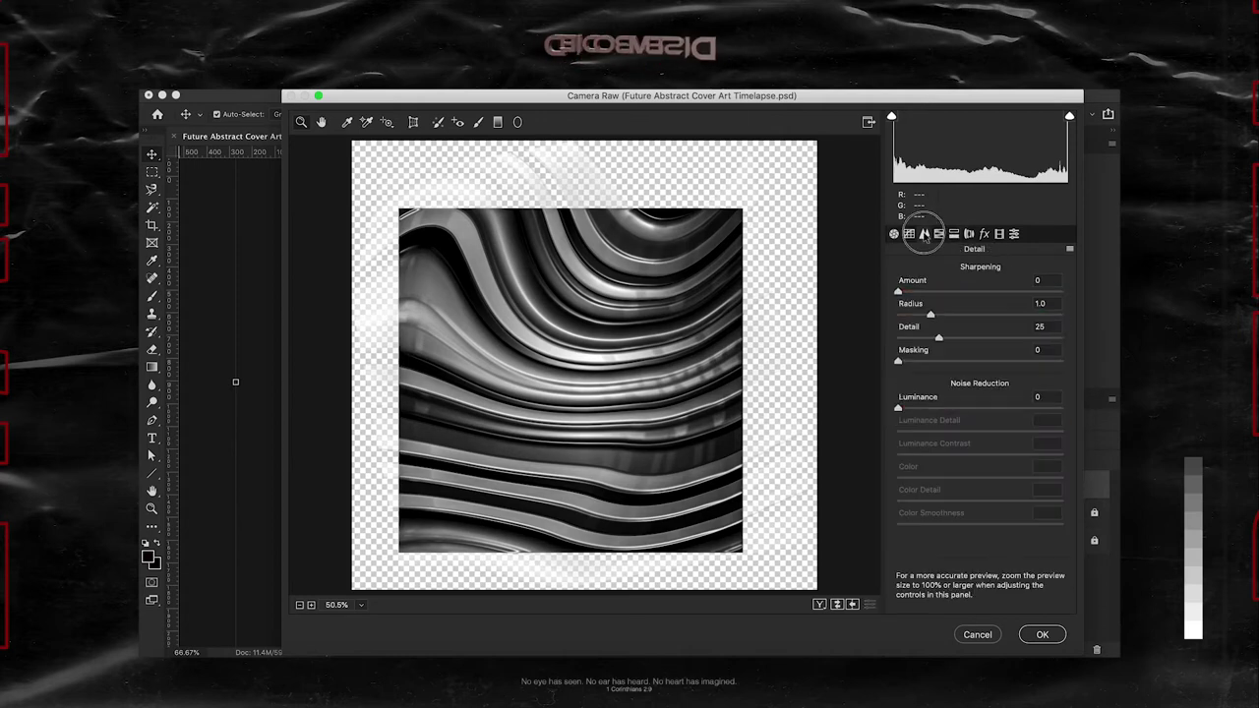
pyautogui.click(562, 323)
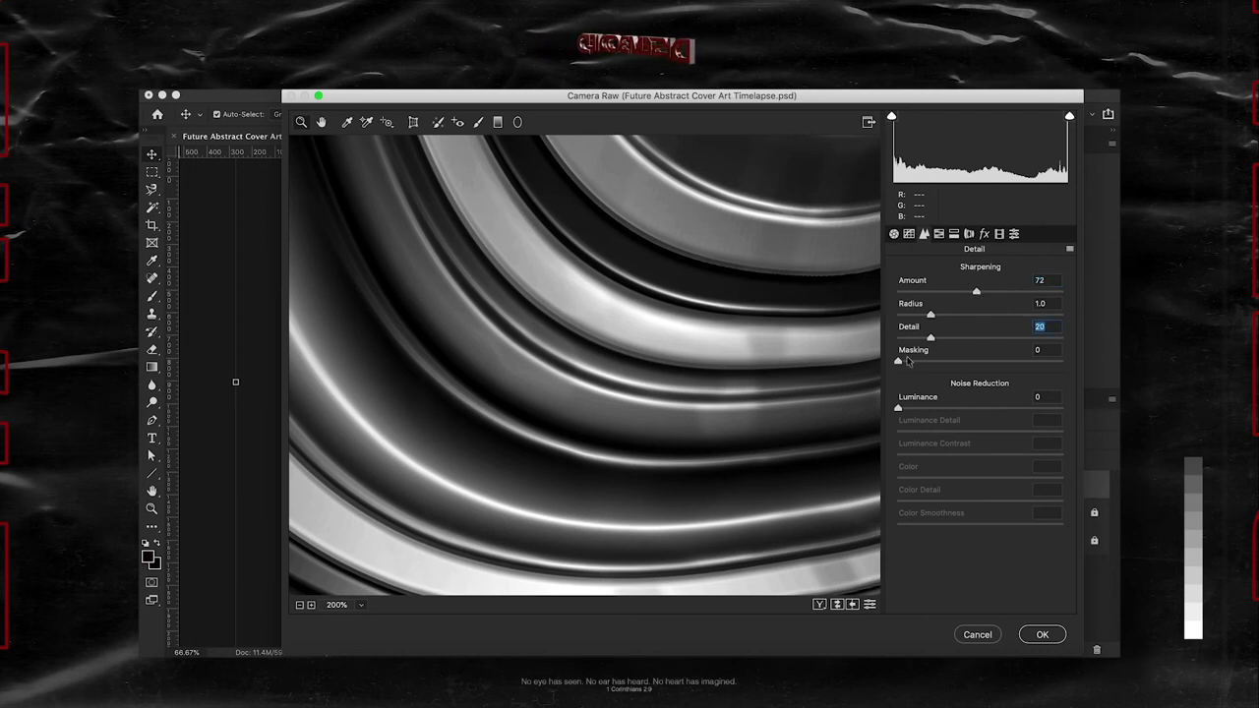
pyautogui.moveTo(899, 361); pyautogui.dragTo(1014, 362)
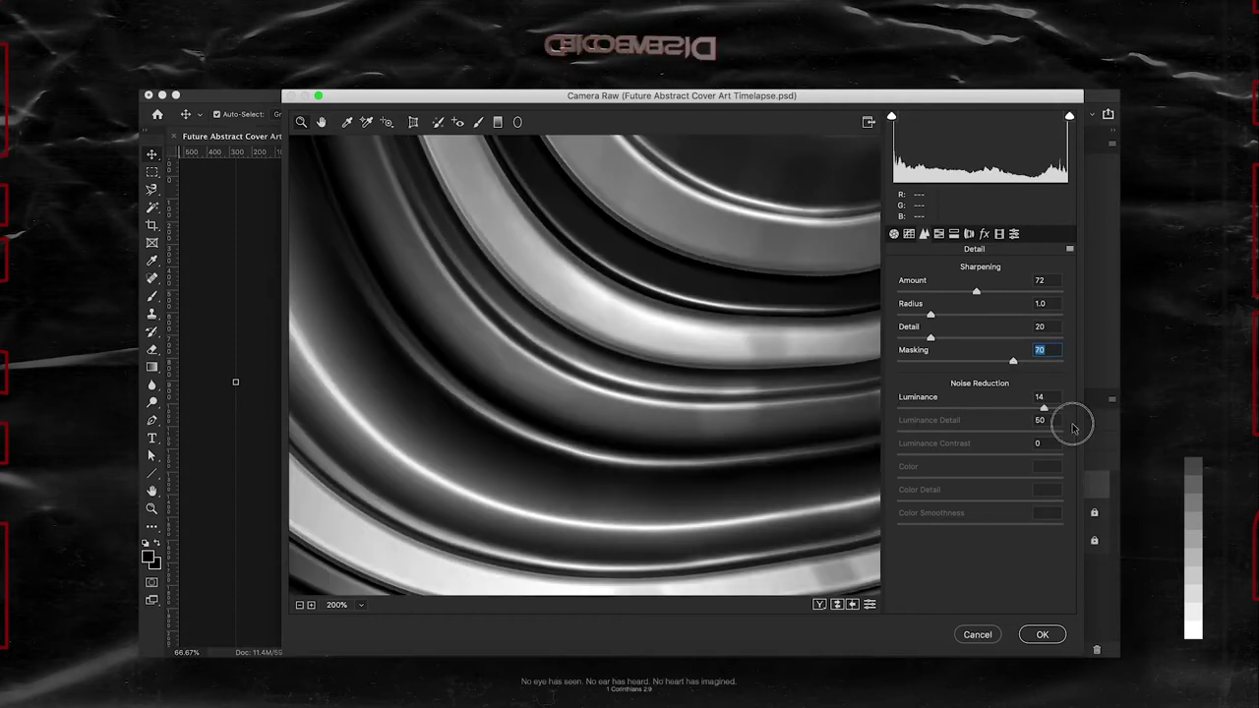
pyautogui.click(804, 354)
pyautogui.click(819, 604)
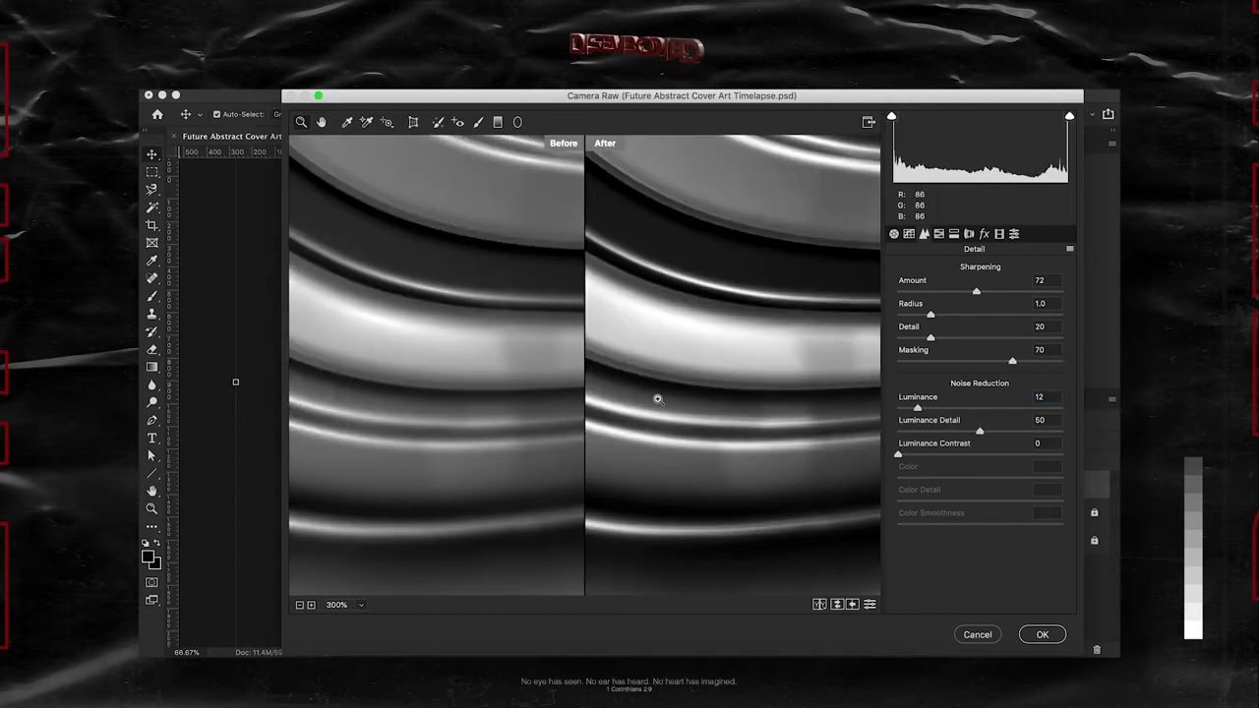
pyautogui.keyDown('alt'); pyautogui.click(654, 376); pyautogui.keyUp('alt')
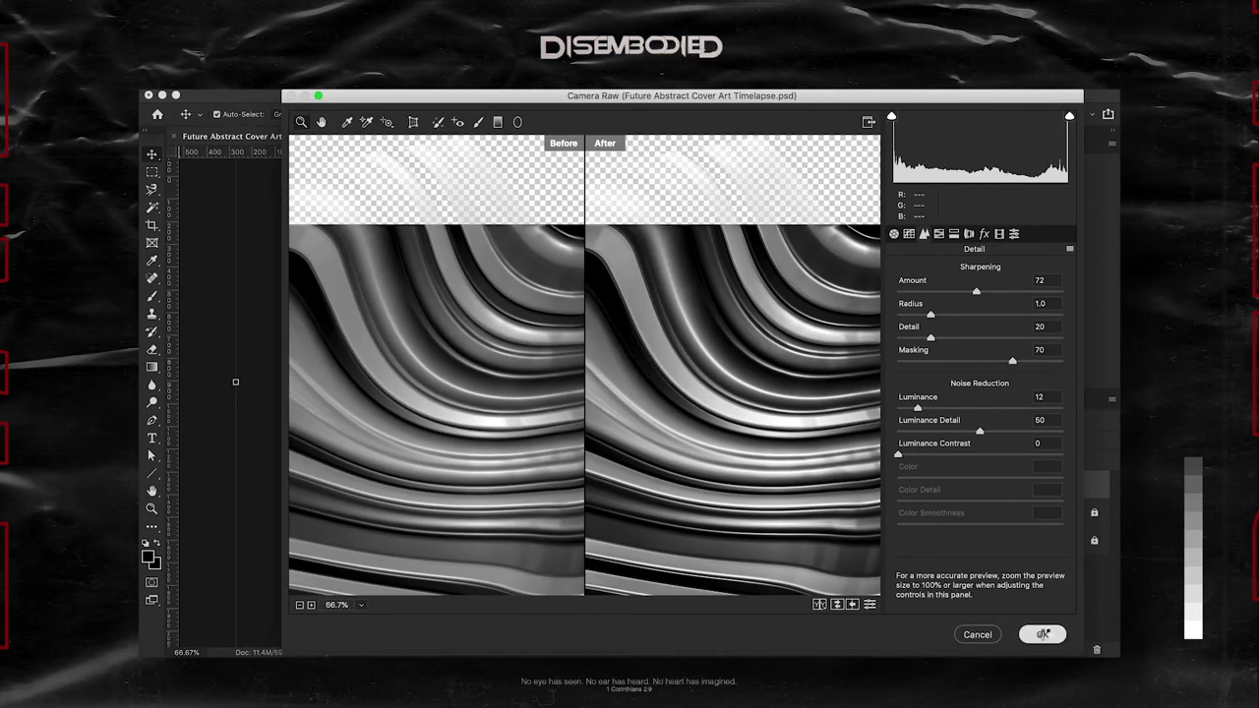
pyautogui.click(1043, 634)
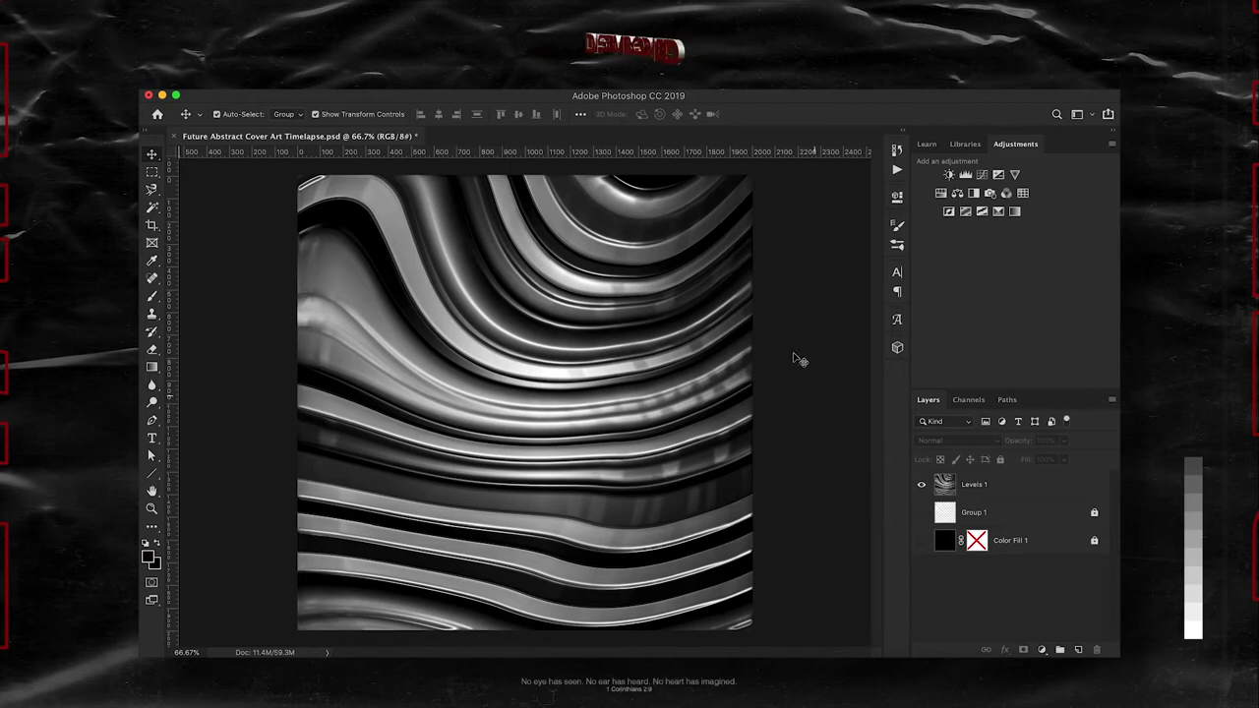
# Step: Select the Levels 1 stripes layer and add a Gradient Map adjustment layer above it
pyautogui.click(992, 482)
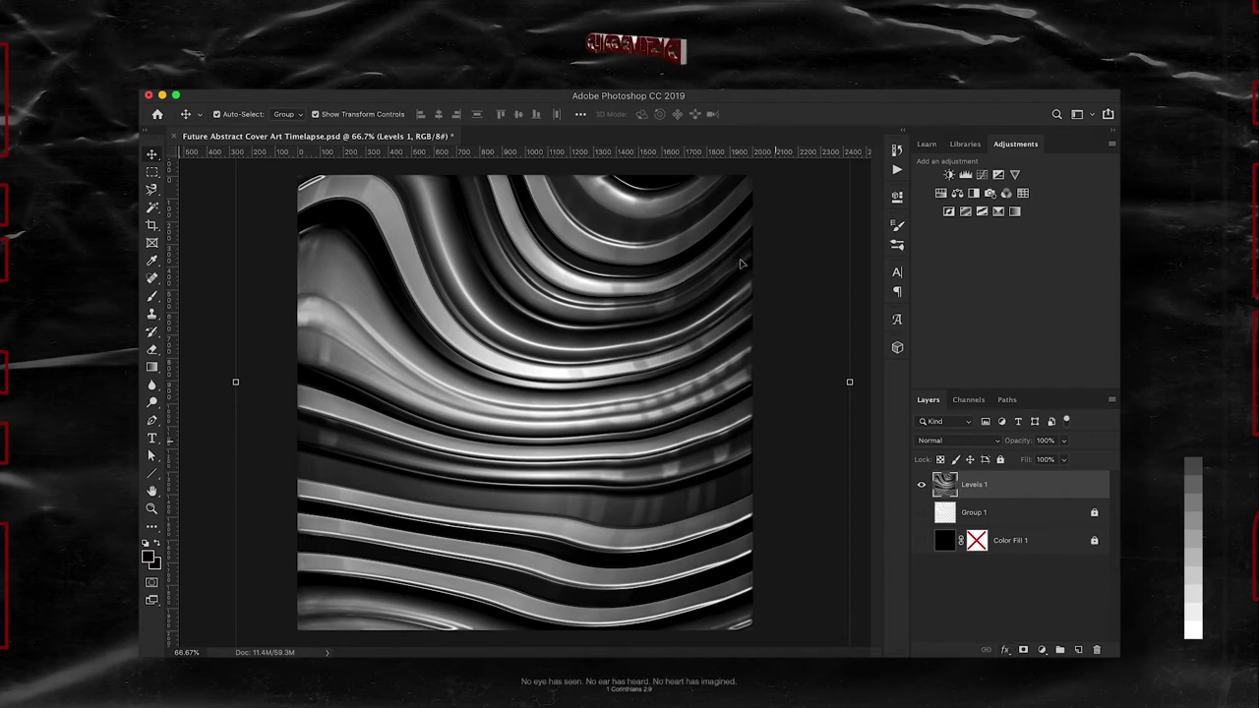
pyautogui.click(1041, 650)
pyautogui.click(1042, 612)
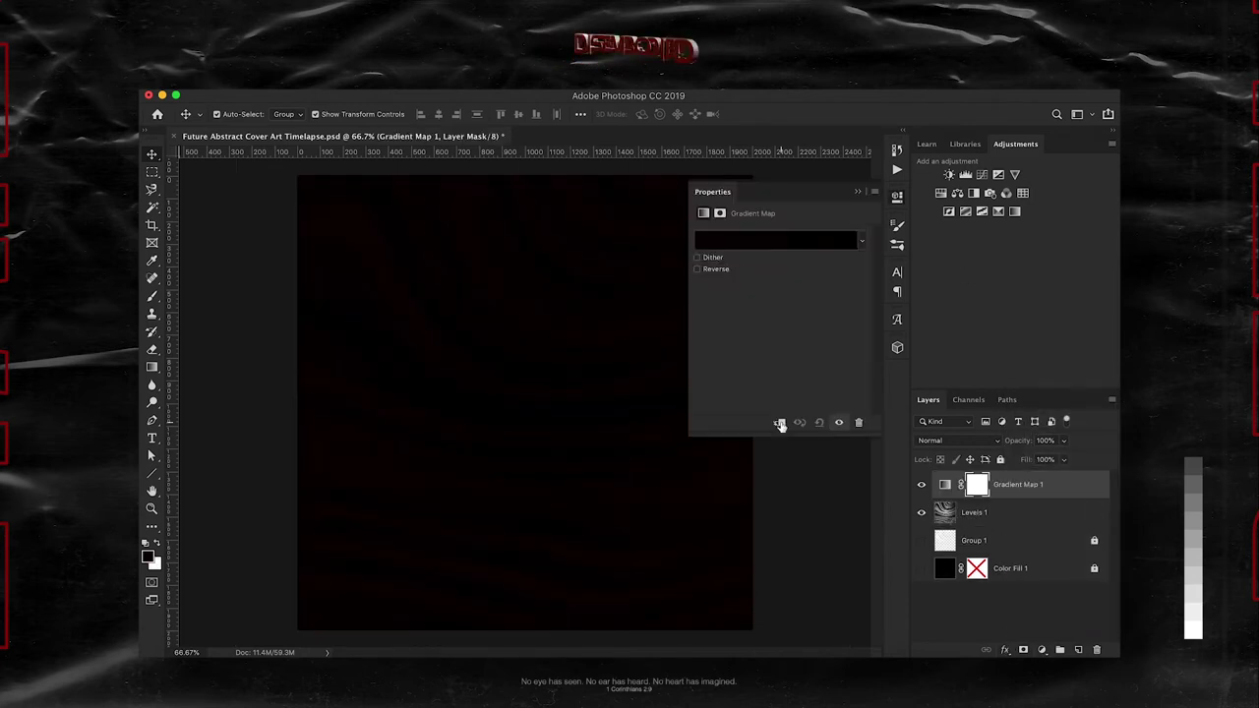
# Step: In the Gradient Editor, set a black start stop and add a dark red middle stop
pyautogui.click(743, 240)
pyautogui.click(881, 211)
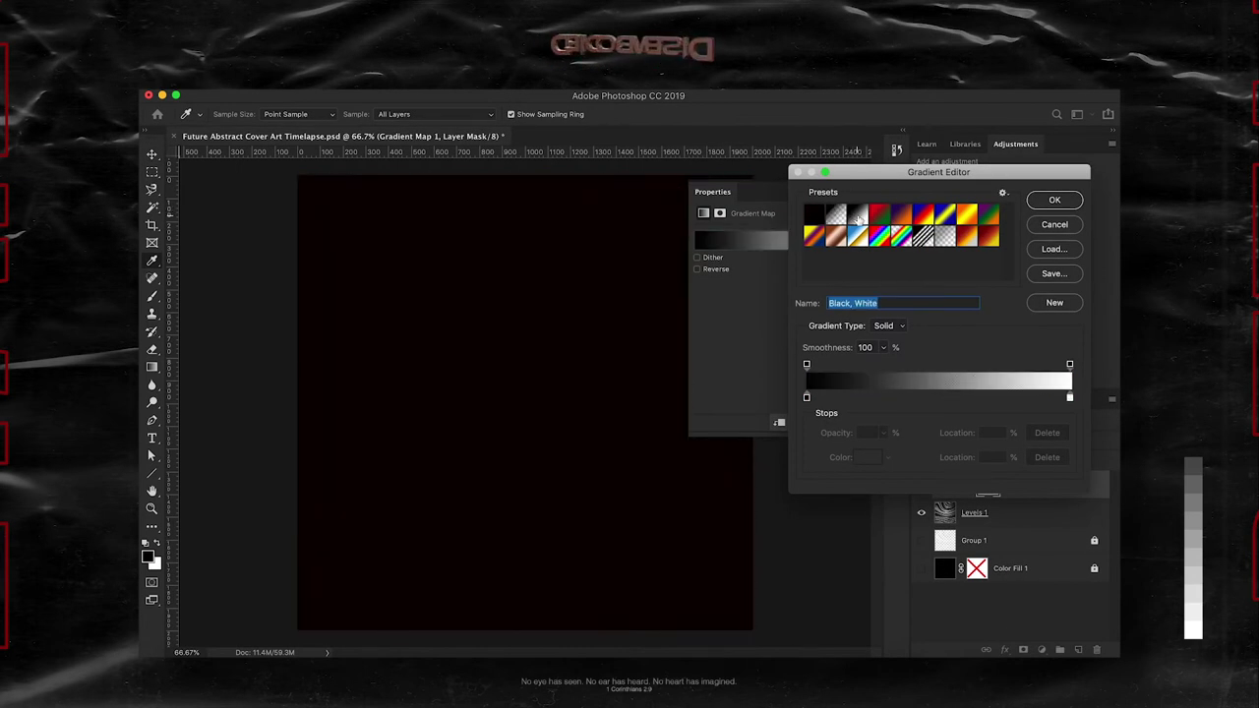
pyautogui.doubleClick(807, 396)
pyautogui.click(842, 458)
pyautogui.moveTo(888, 467); pyautogui.dragTo(777, 590)
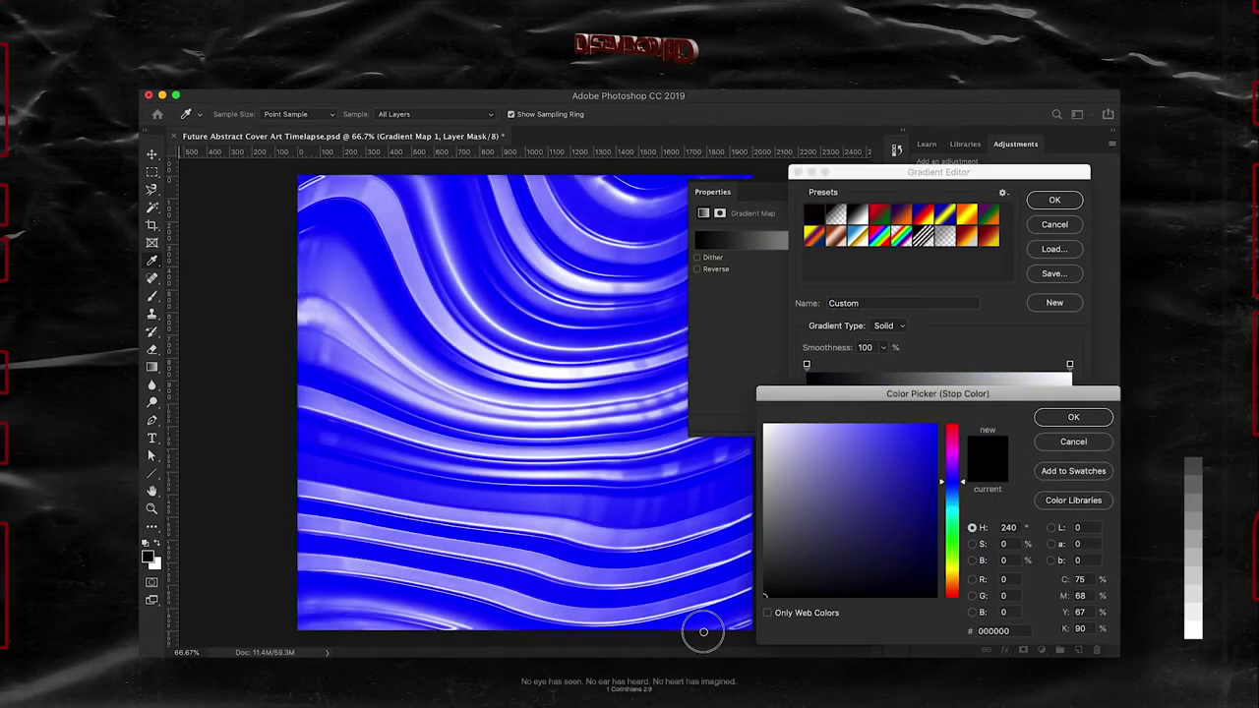
pyautogui.click(1074, 417)
pyautogui.click(905, 398)
pyautogui.doubleClick(905, 397)
pyautogui.click(902, 483)
pyautogui.moveTo(902, 483)
pyautogui.mouseDown()
pyautogui.moveTo(922, 557)
pyautogui.moveTo(919, 528)
pyautogui.mouseUp()
pyautogui.click(1071, 416)
# Step: Colour the gradient's end stop a vivid bright yellow
pyautogui.click(1071, 398)
pyautogui.doubleClick(1070, 397)
pyautogui.moveTo(933, 442); pyautogui.dragTo(905, 505)
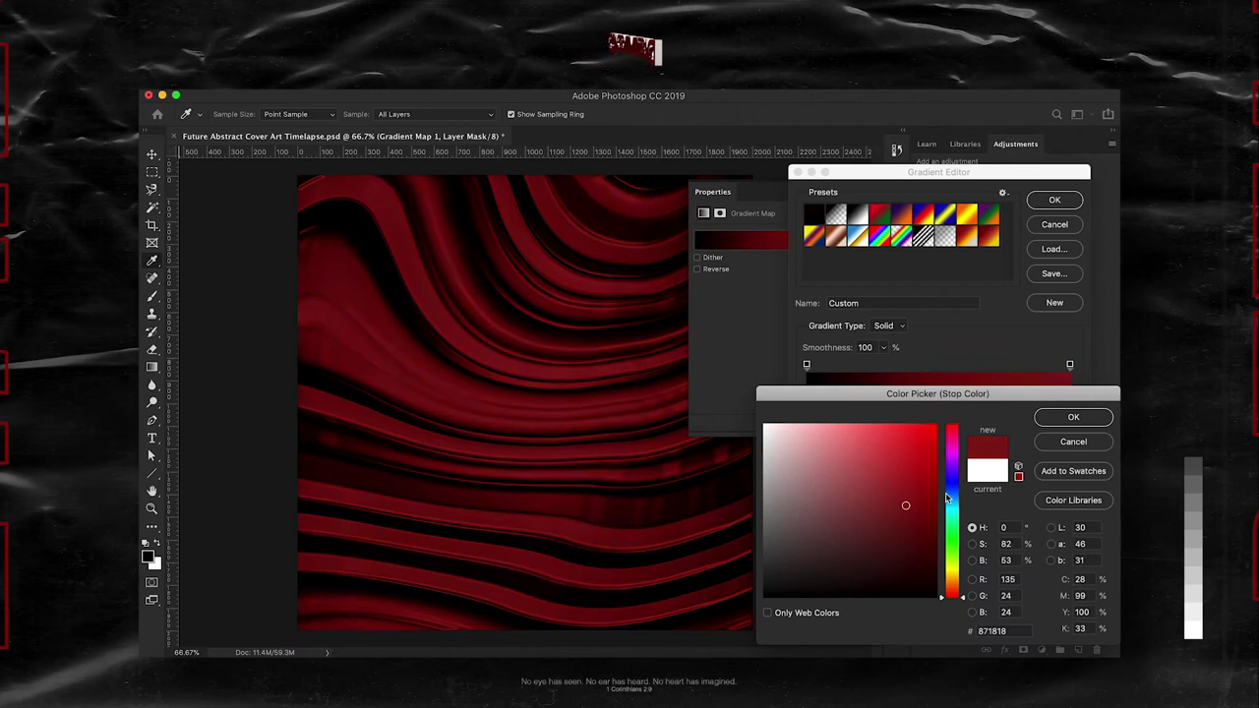
pyautogui.moveTo(952, 452); pyautogui.dragTo(952, 568)
pyautogui.moveTo(923, 496); pyautogui.dragTo(926, 437)
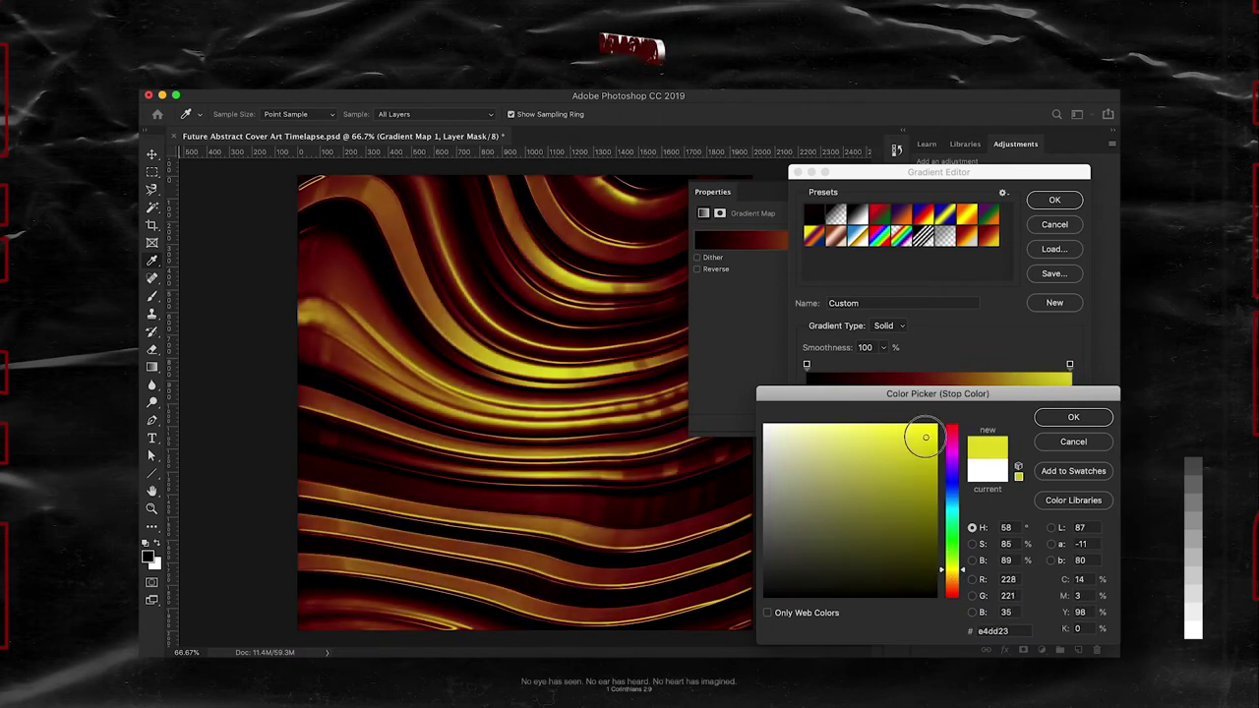
pyautogui.moveTo(914, 499)
pyautogui.mouseDown()
pyautogui.moveTo(942, 584)
pyautogui.moveTo(908, 483)
pyautogui.mouseUp()
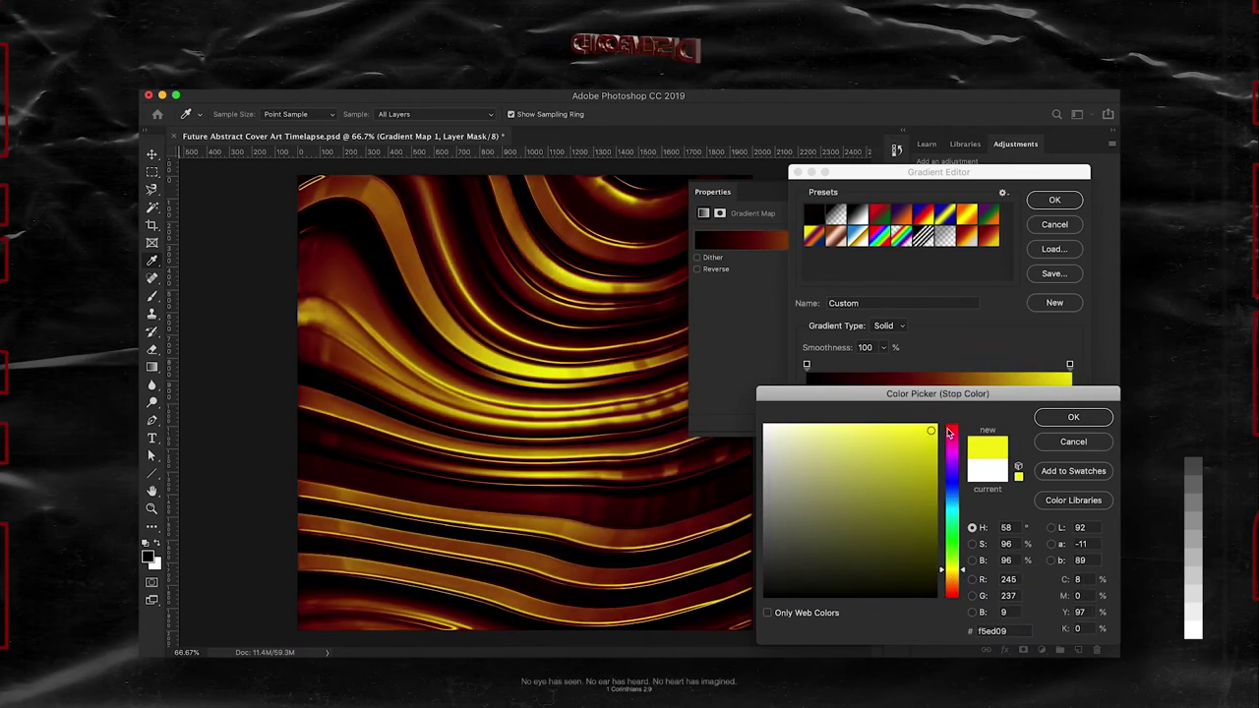
pyautogui.click(1073, 417)
# Step: Move the dark red stop to 73%, make the end yellow paler, and accept the gradient
pyautogui.click(905, 398)
pyautogui.moveTo(905, 399)
pyautogui.mouseDown()
pyautogui.moveTo(1000, 401)
pyautogui.moveTo(986, 400)
pyautogui.mouseUp()
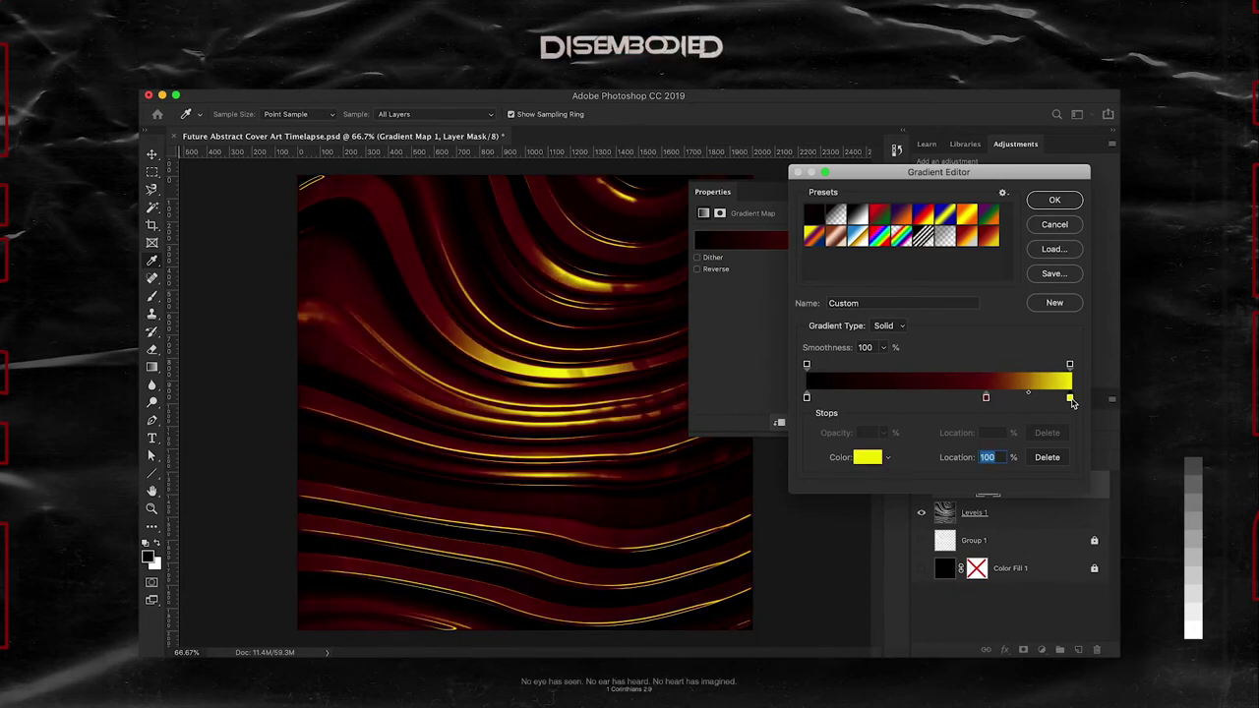
pyautogui.doubleClick(1070, 399)
pyautogui.moveTo(877, 437); pyautogui.dragTo(871, 443)
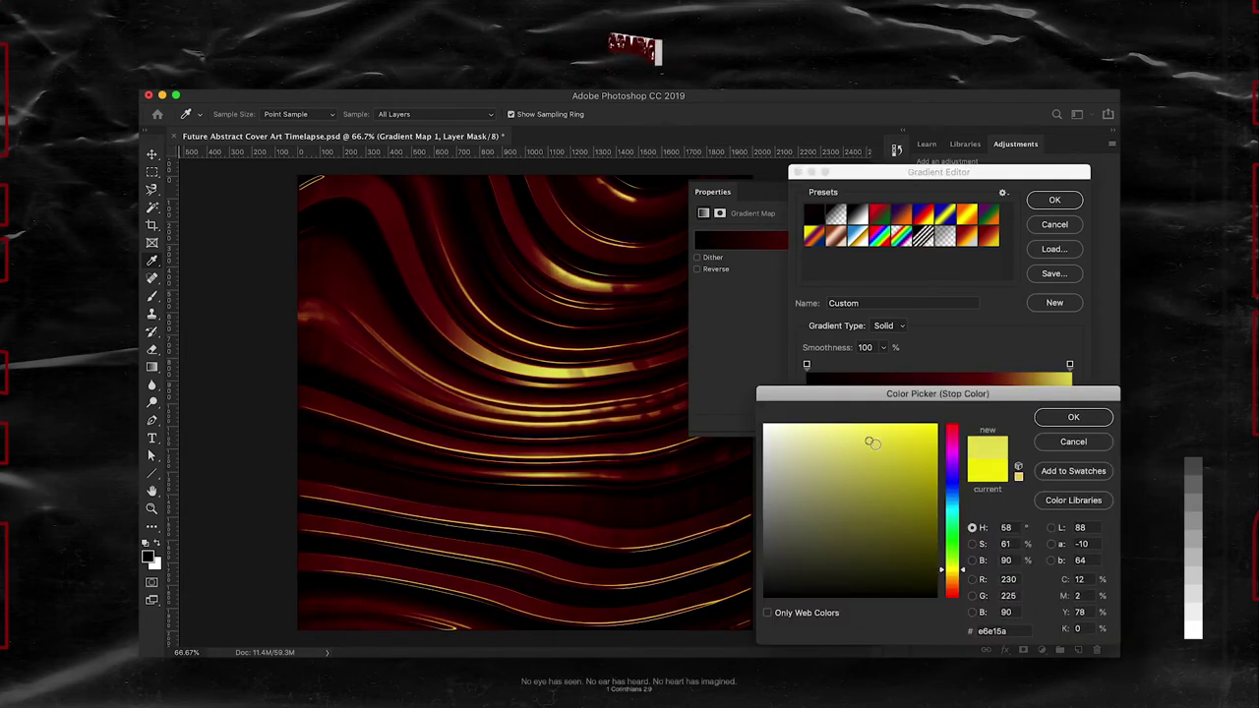
pyautogui.click(1072, 417)
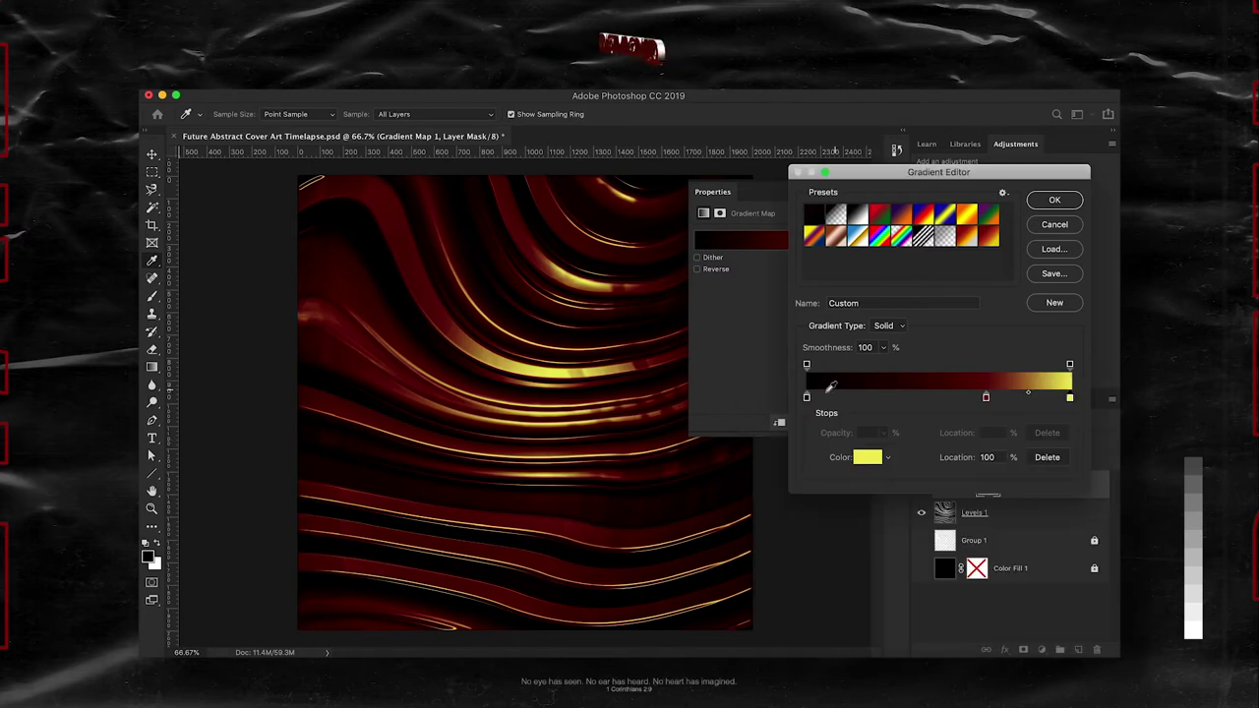
pyautogui.click(1054, 200)
# Step: Clip the Gradient Map to the Levels 1 stripes and add an empty layer on top
pyautogui.press('v')
pyautogui.click(1043, 650)
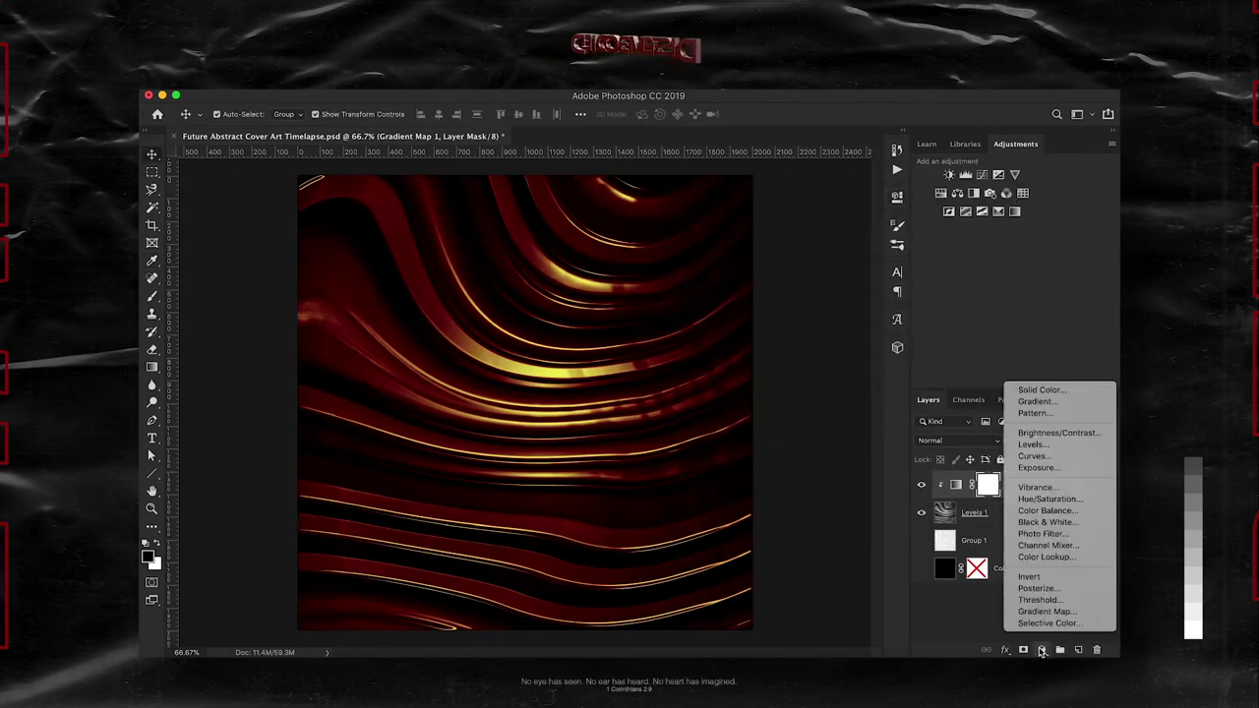
pyautogui.click(1047, 611)
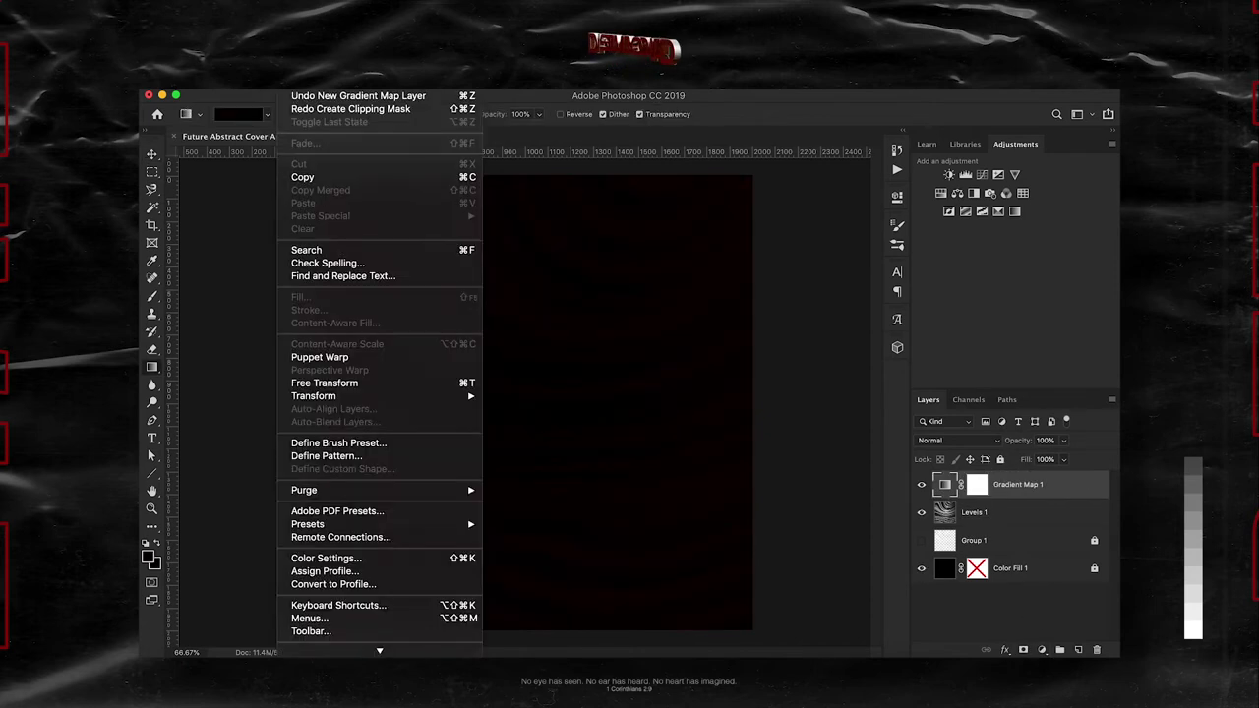
pyautogui.hotkey('ctrl', 'alt', 'g')
pyautogui.press('g')
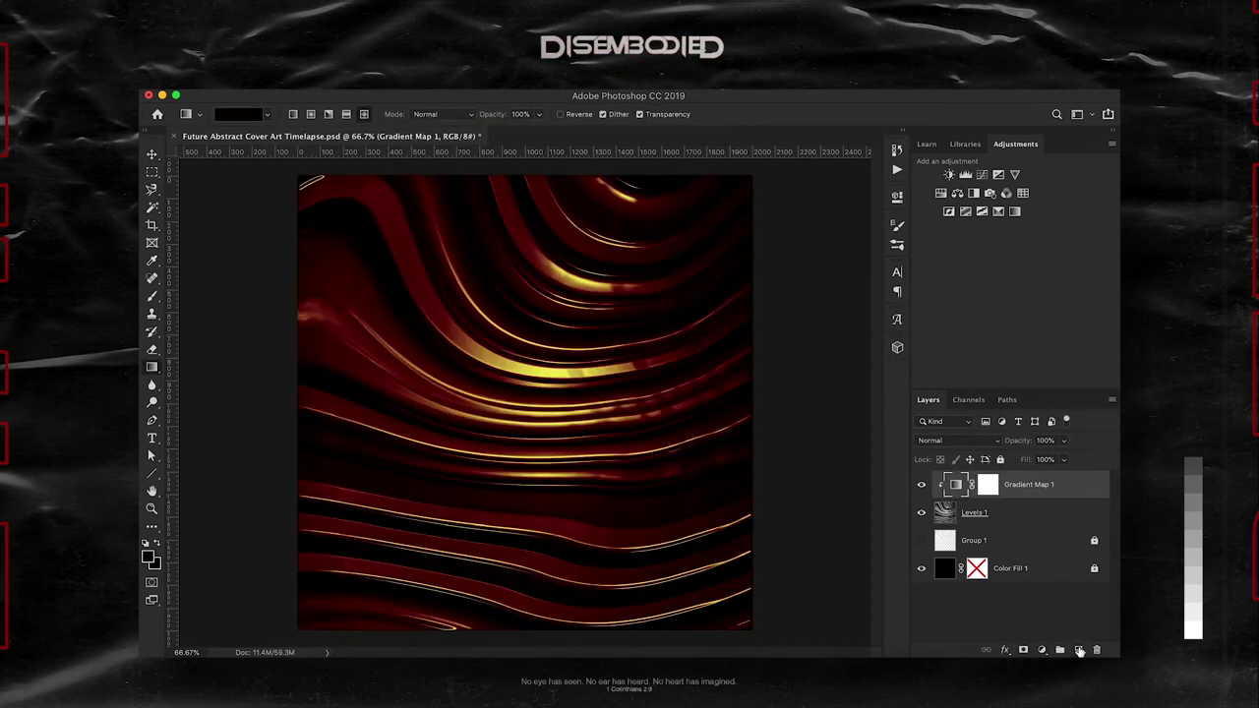
pyautogui.click(1079, 652)
# Step: Paint Layer 1 black, then erase its centre with a 2100 px eraser to reveal the golden swirls
pyautogui.press('b')
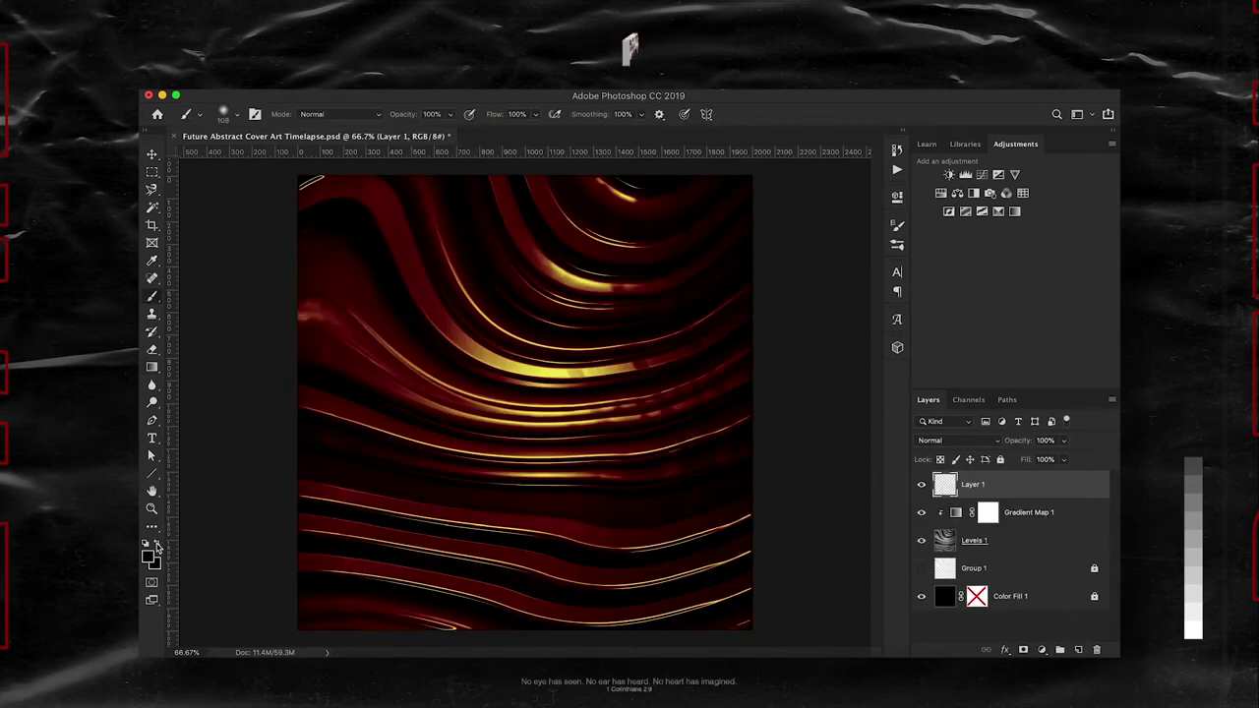
pyautogui.moveTo(395, 479)
pyautogui.mouseDown()
pyautogui.moveTo(655, 492)
pyautogui.moveTo(208, 233)
pyautogui.mouseUp()
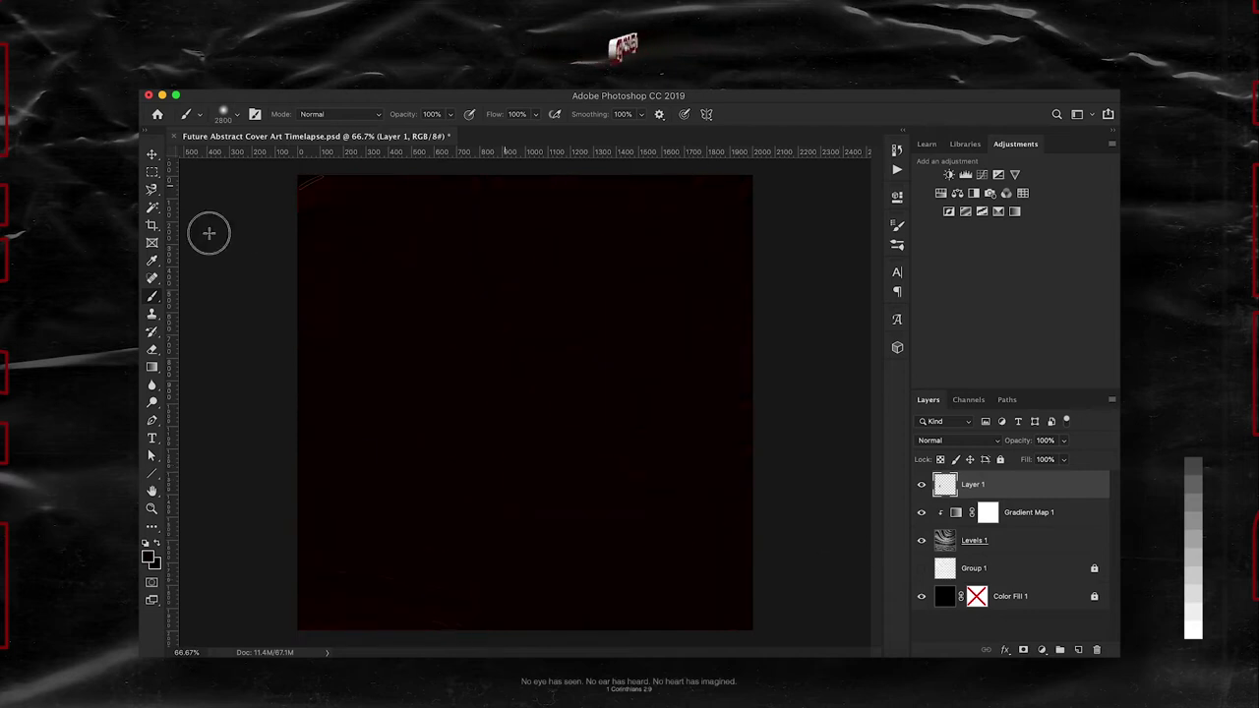
pyautogui.click(152, 348)
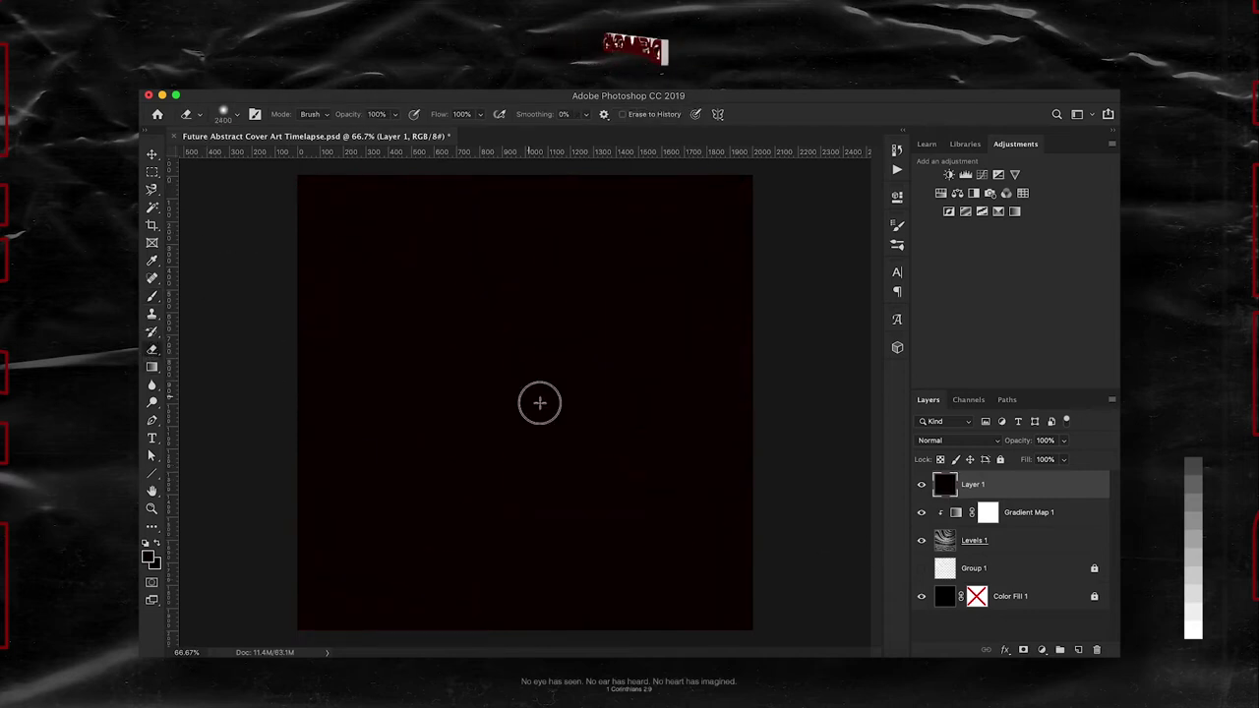
pyautogui.click(540, 402)
pyautogui.hotkey('ctrl', 'z')
pyautogui.press('[')
pyautogui.press('[')
pyautogui.press('[')
pyautogui.click(515, 394)
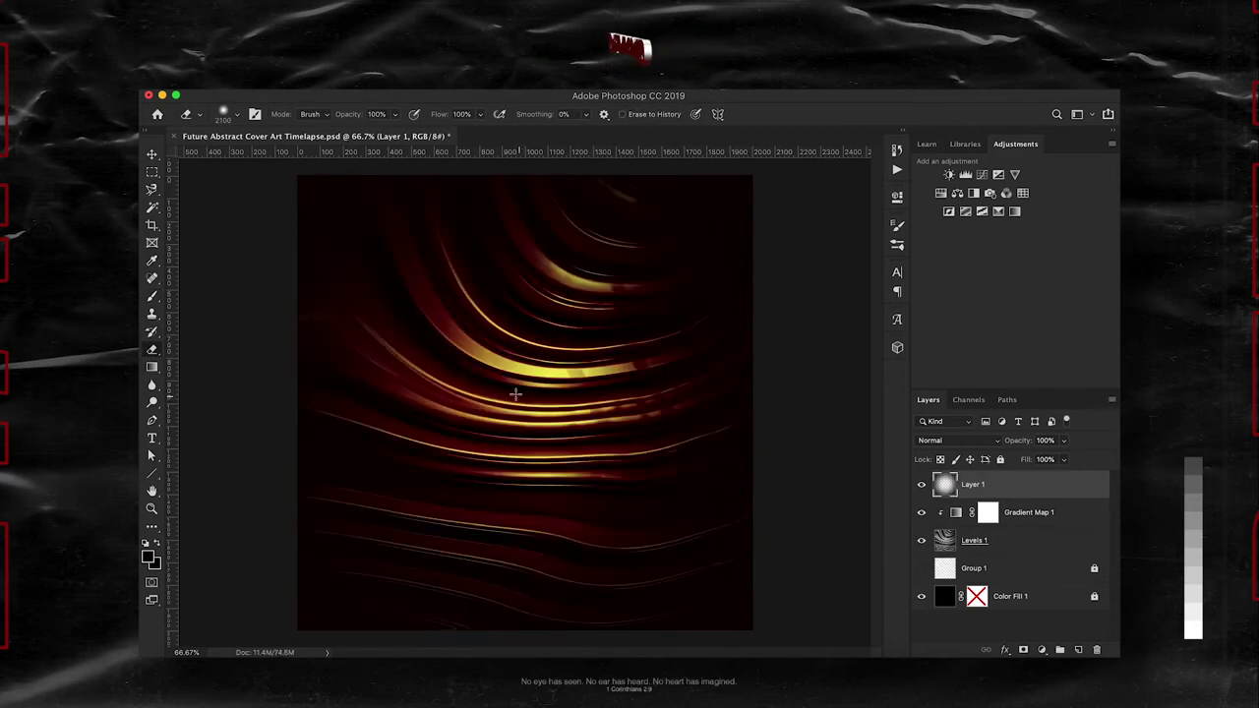
pyautogui.hotkey('ctrl', 'z')
pyautogui.click(514, 402)
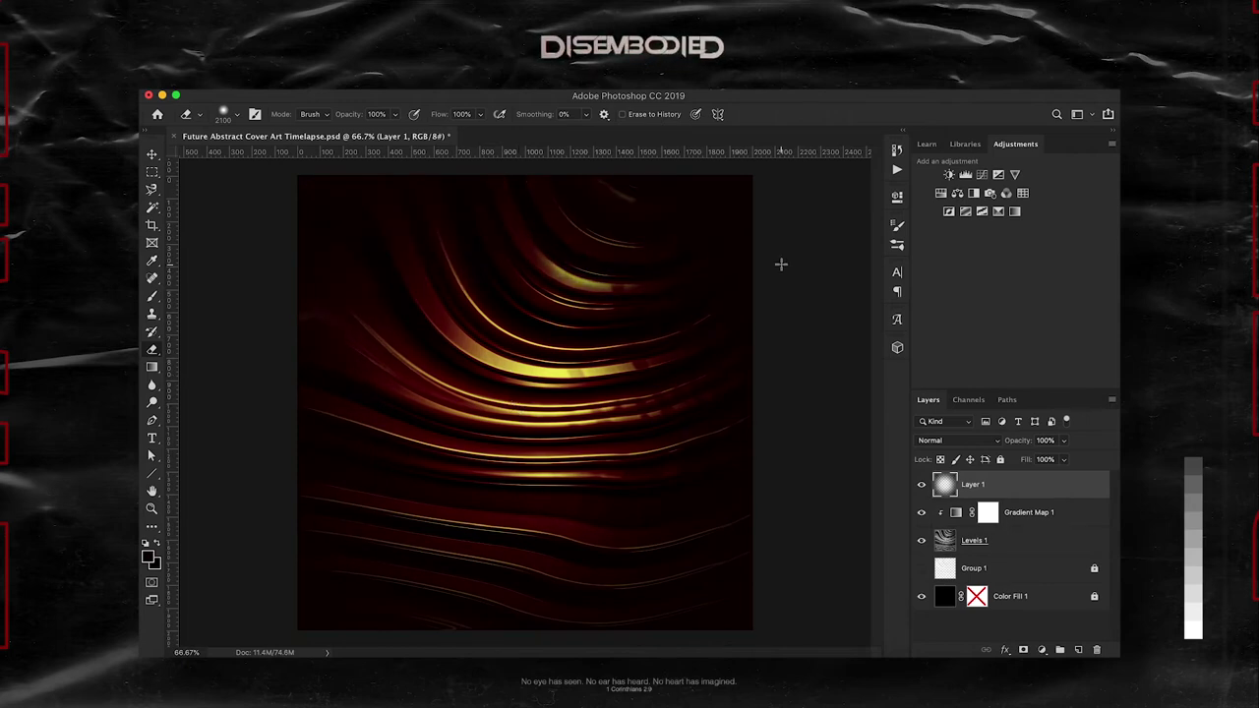
# Step: Add white 'TITLE' text (#ffffff) and move it to the cover's top-left corner
pyautogui.press('t')
pyautogui.click(482, 354)
pyautogui.write('TITLE')
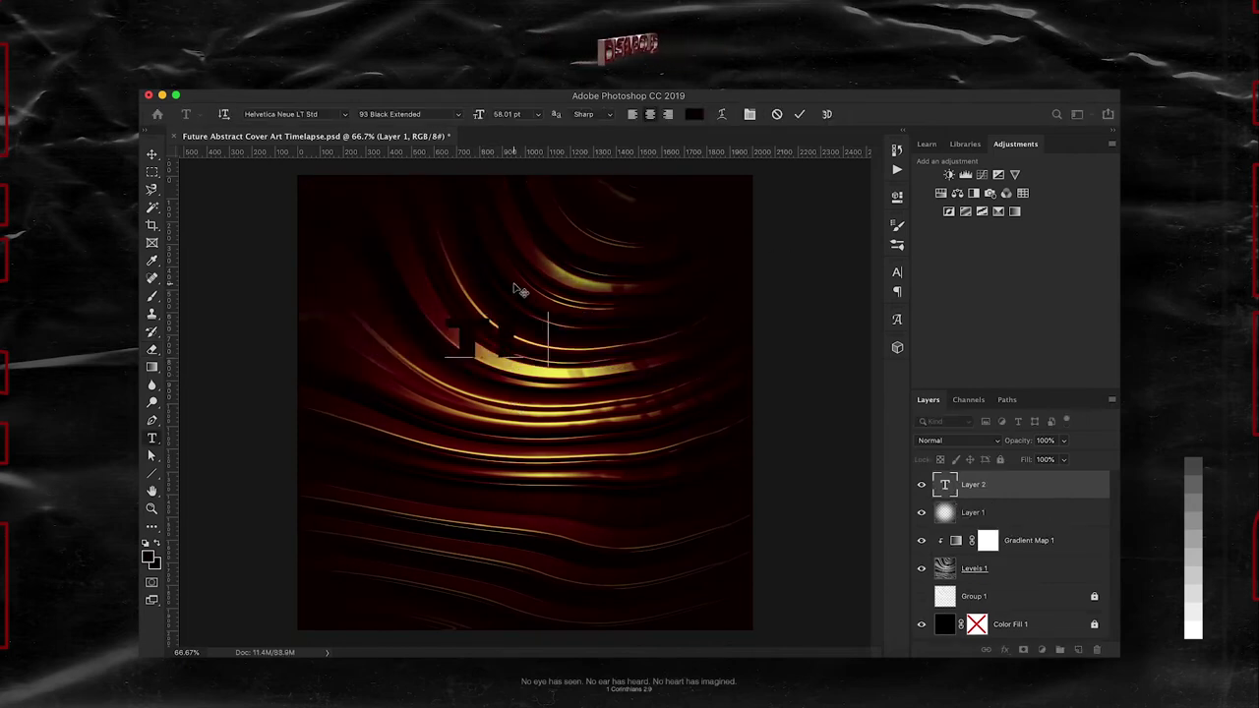
pyautogui.hotkey('ctrl', 'a')
pyautogui.click(694, 114)
pyautogui.write('ffffff')
pyautogui.press('Return')
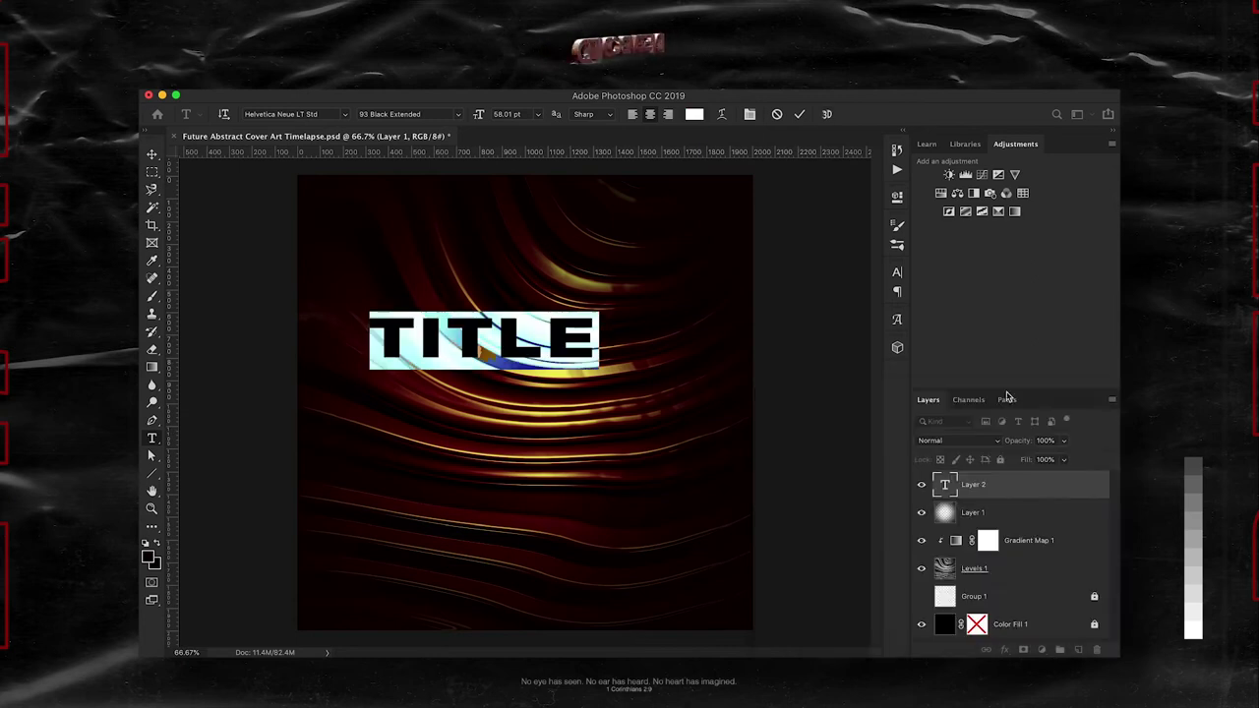
pyautogui.hotkey('ctrl', 'Return')
pyautogui.press('v')
pyautogui.moveTo(567, 332); pyautogui.dragTo(495, 189)
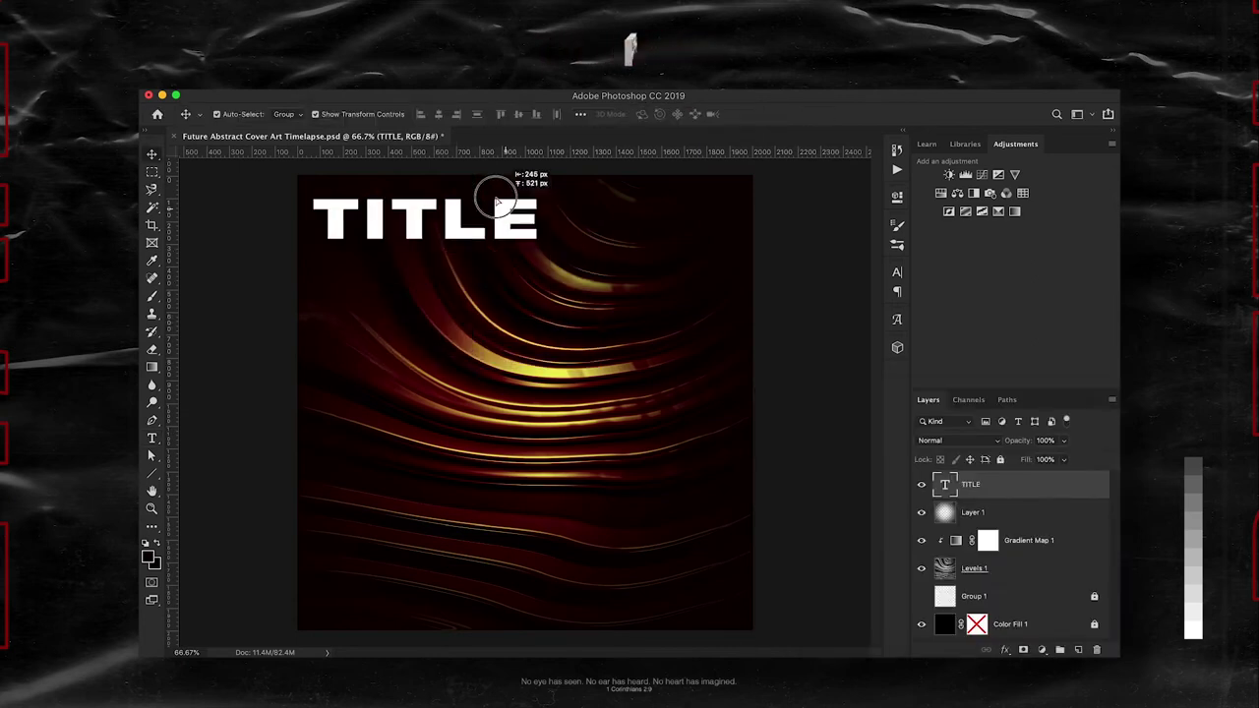
# Step: Add a smaller 'ARTIST' credit line and align it toward the right edge
pyautogui.press('t')
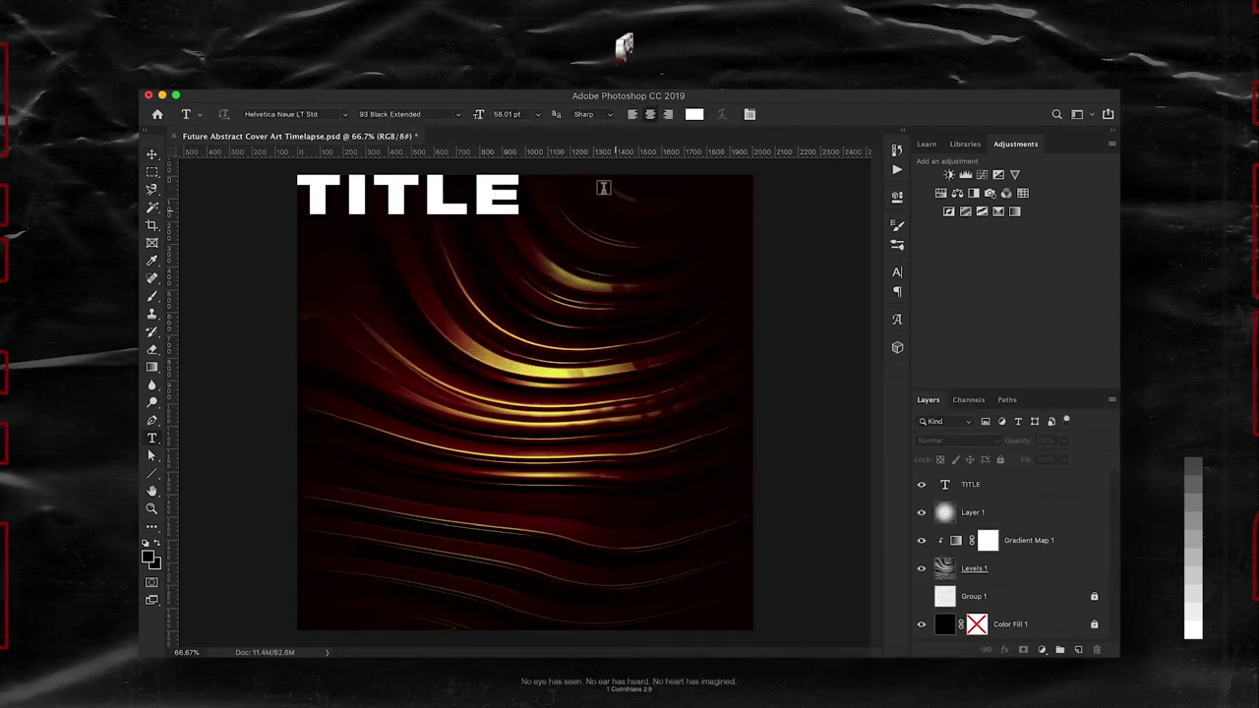
pyautogui.click(597, 187)
pyautogui.write('ST')
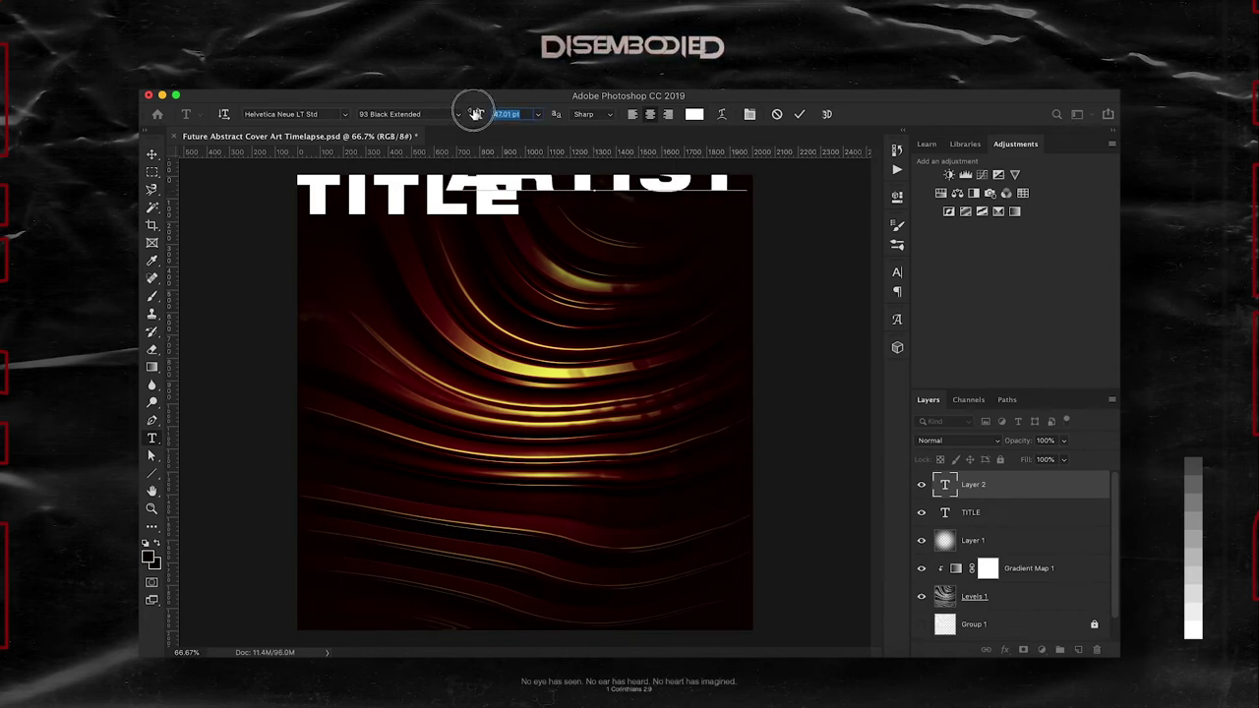
pyautogui.moveTo(474, 113); pyautogui.dragTo(442, 118)
pyautogui.hotkey('ctrl', 'Return')
pyautogui.press('v')
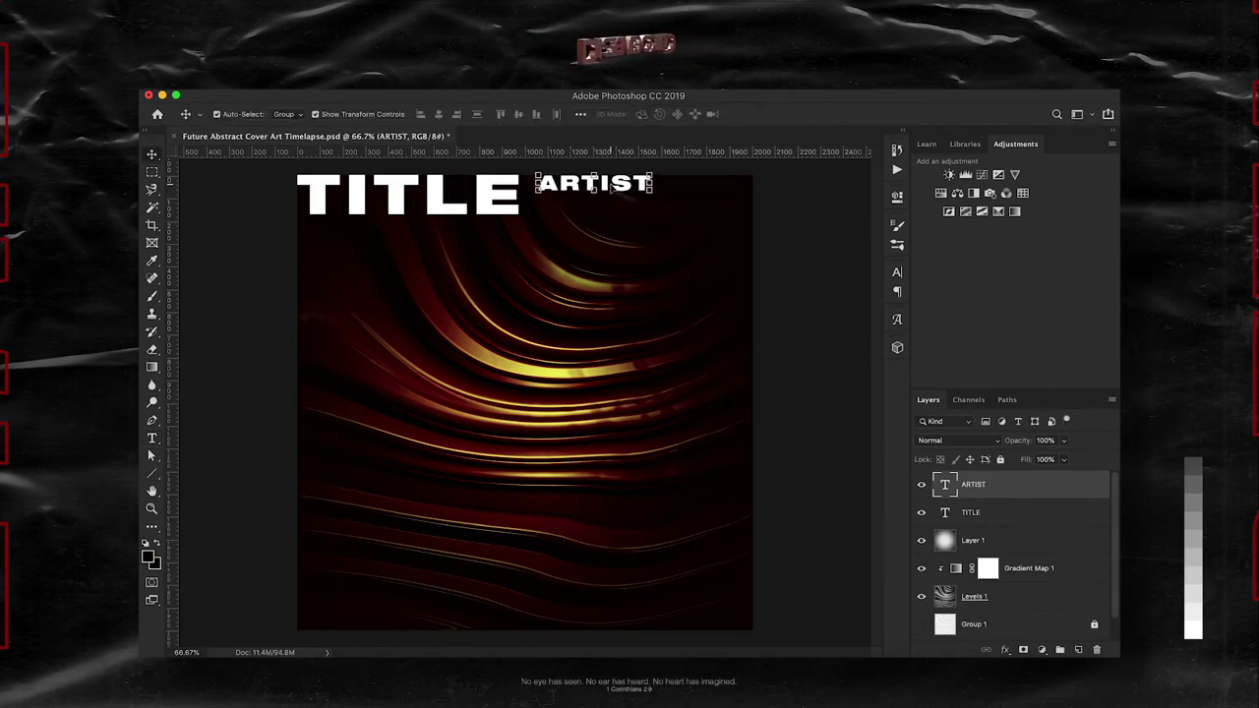
pyautogui.moveTo(612, 188); pyautogui.dragTo(708, 187)
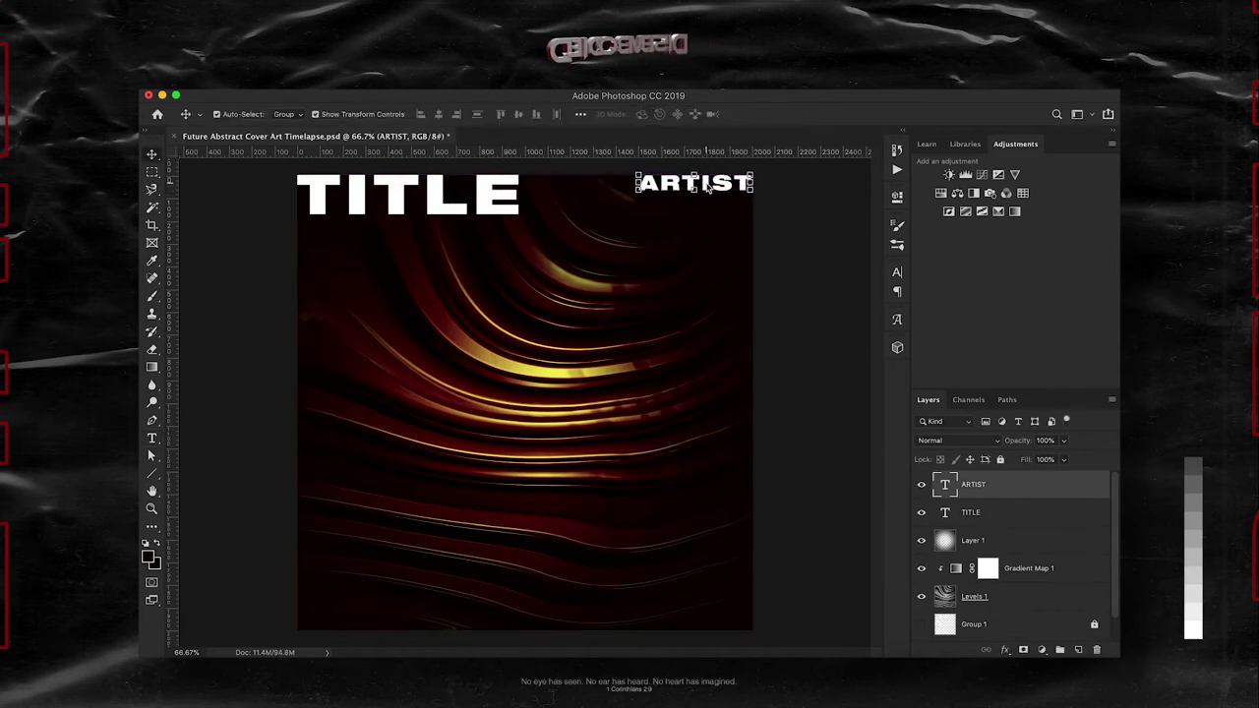
# Step: Add a 17.01 pt 'FEAT. ARTIST' line under ARTIST and move both credits bottom-right
pyautogui.press('t')
pyautogui.click(638, 210)
pyautogui.write('FEAT. ')
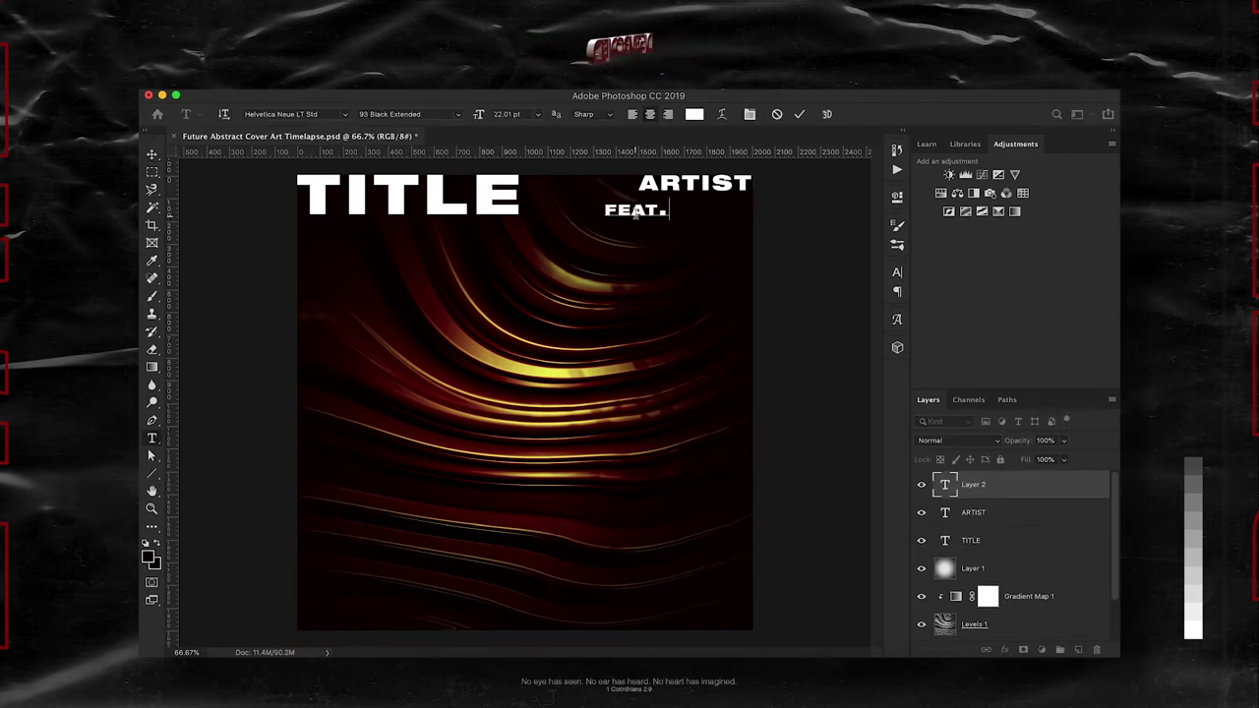
pyautogui.write('ARTIST')
pyautogui.hotkey('ctrl', 'a')
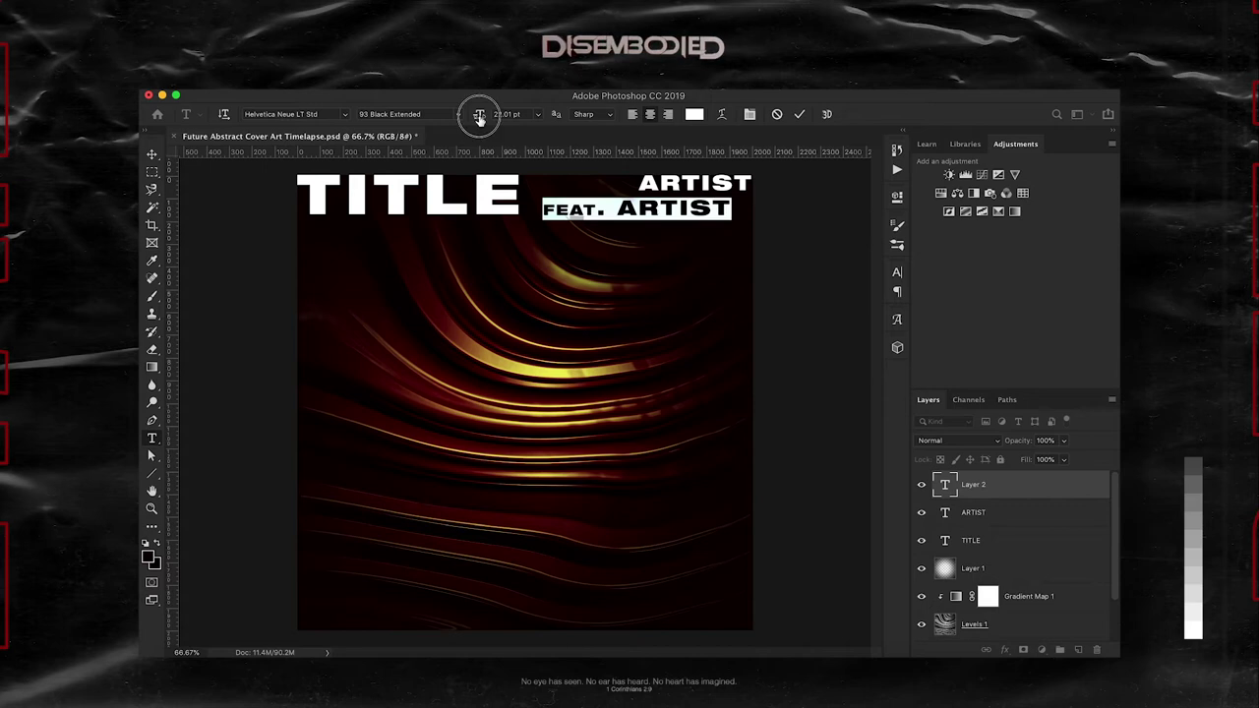
pyautogui.moveTo(479, 114); pyautogui.dragTo(464, 116)
pyautogui.click(799, 114)
pyautogui.press('v')
pyautogui.moveTo(665, 216)
pyautogui.mouseDown()
pyautogui.moveTo(706, 201)
pyautogui.moveTo(682, 607)
pyautogui.mouseUp()
pyautogui.keyDown('shift'); pyautogui.click(1002, 516); pyautogui.keyUp('shift')
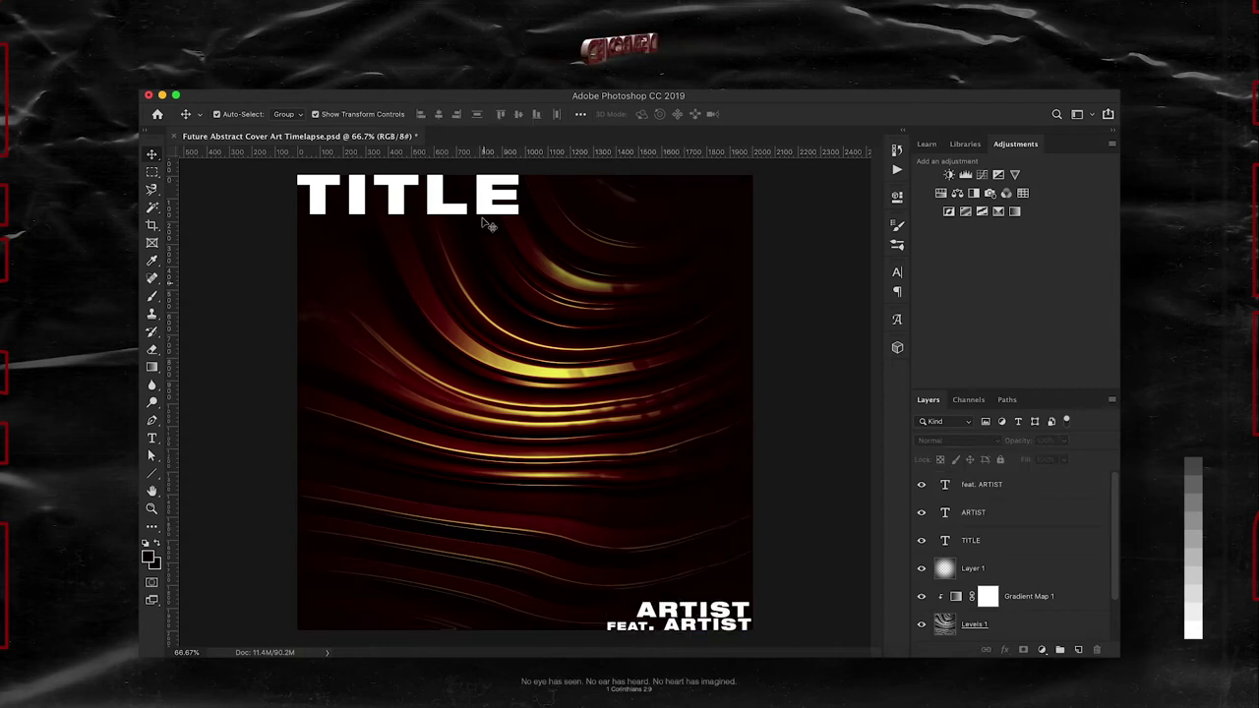
# Step: Retype the title as 'THERE FOR YOU' at 47.01 pt with 38 pt leading, top-left
pyautogui.write('THERE FOR YOU')
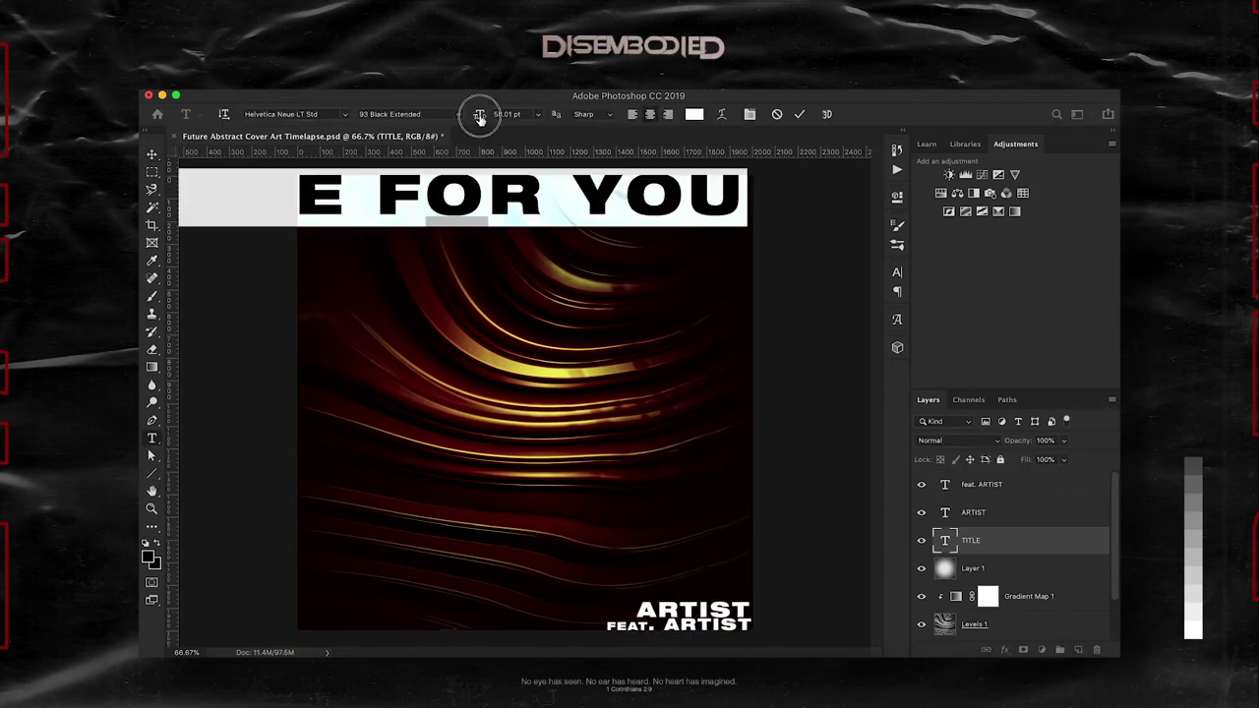
pyautogui.moveTo(479, 115); pyautogui.dragTo(471, 115)
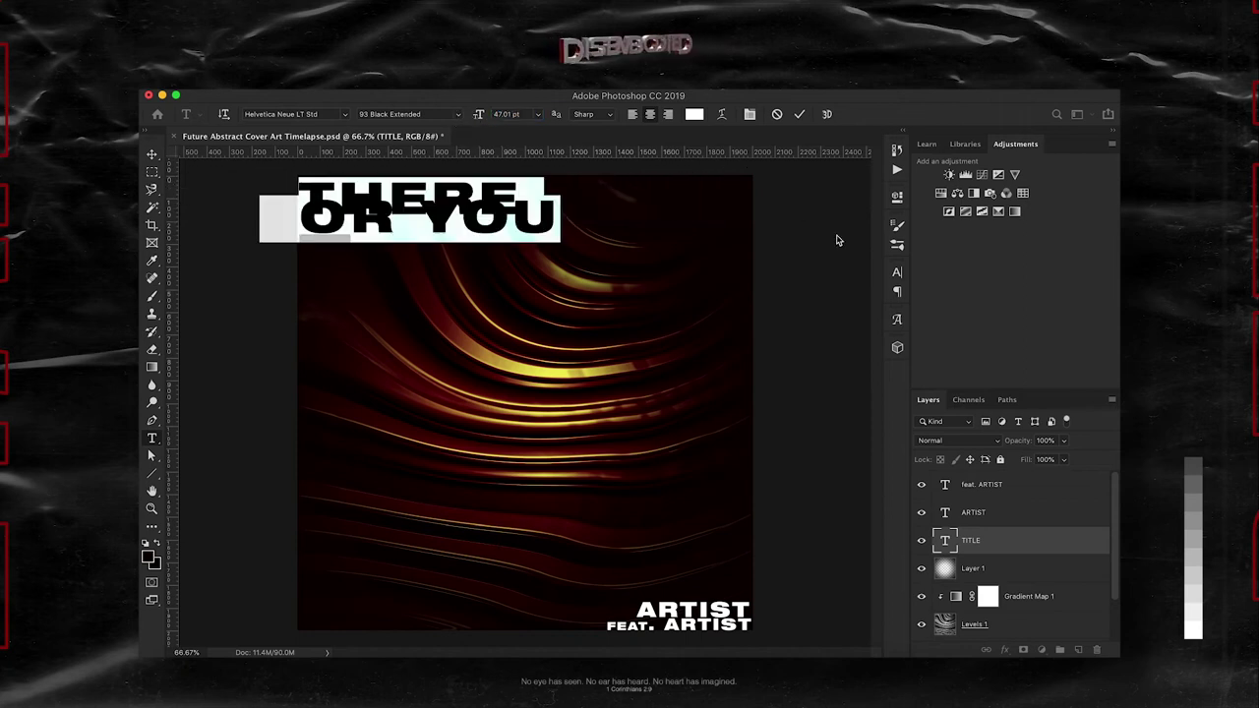
pyautogui.click(896, 272)
pyautogui.moveTo(818, 308)
pyautogui.mouseDown()
pyautogui.moveTo(832, 311)
pyautogui.moveTo(820, 310)
pyautogui.mouseUp()
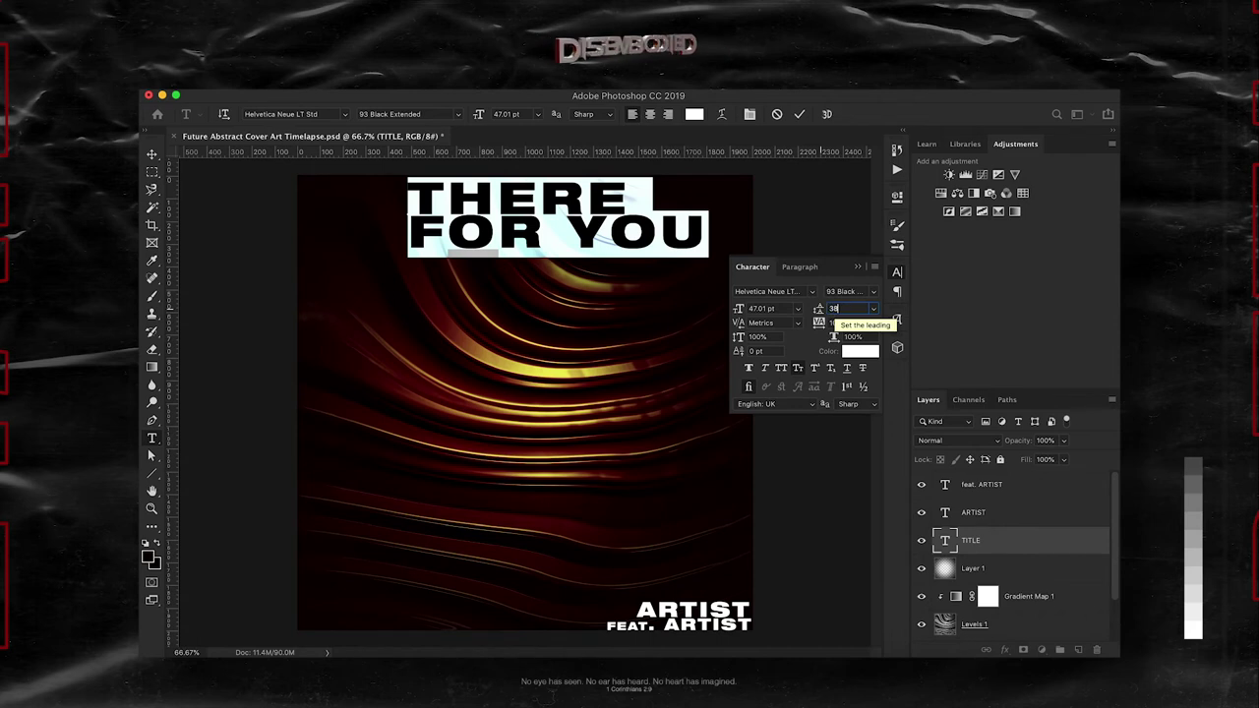
pyautogui.write('38')
pyautogui.click(799, 114)
pyautogui.moveTo(579, 223); pyautogui.dragTo(464, 195)
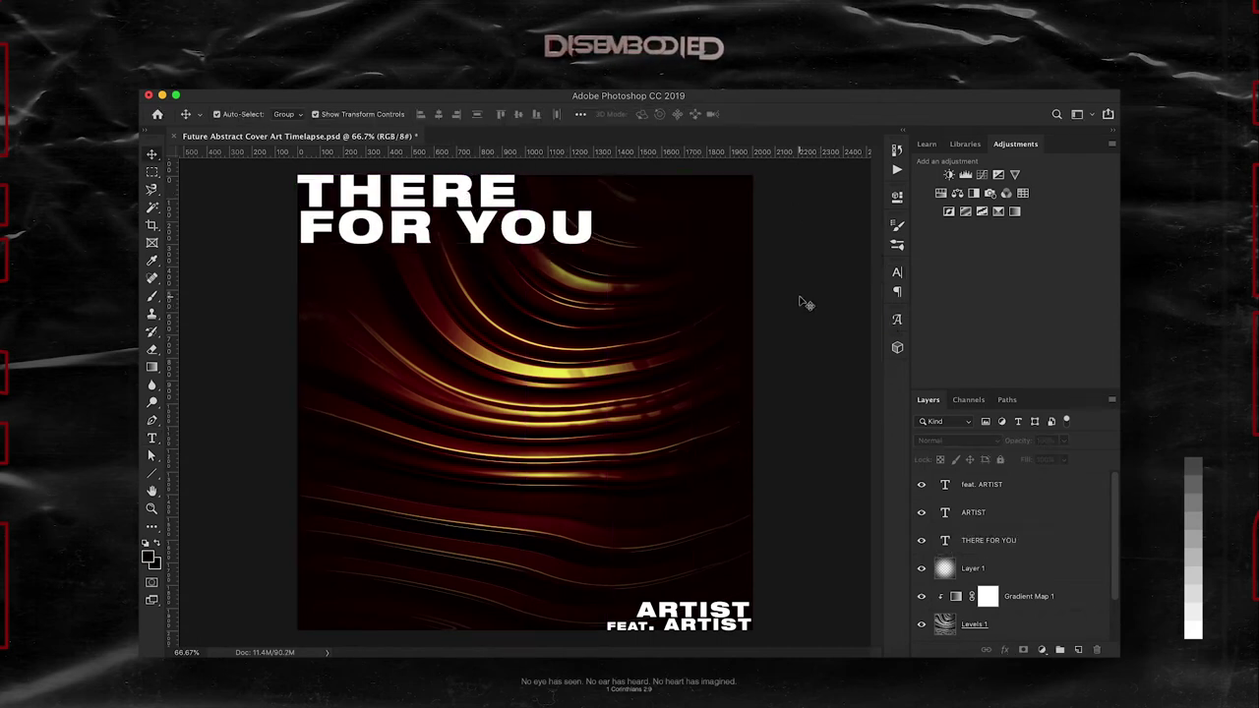
# Step: Change the ARTIST credit to 'GORGON CITY' and pull it inside the right edge
pyautogui.doubleClick(688, 612)
pyautogui.write('GORGON')
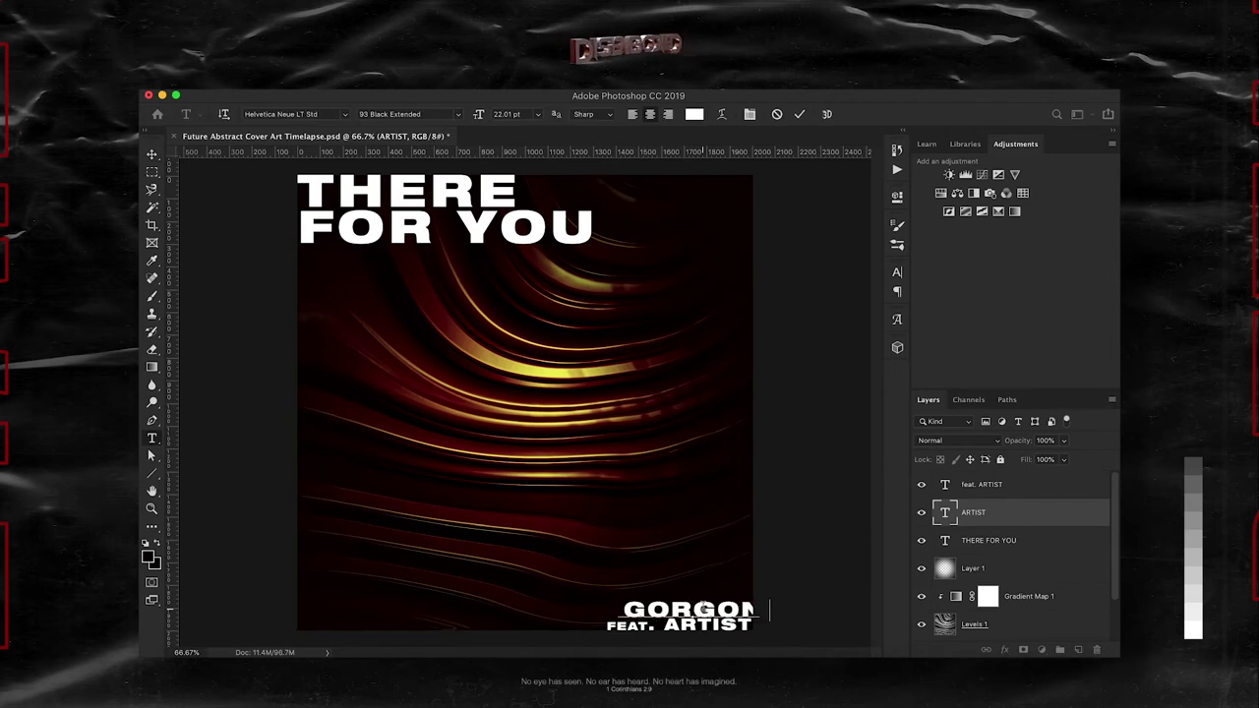
pyautogui.write(' CITY')
pyautogui.hotkey('ctrl', 'Return')
pyautogui.hotkey('ctrl', '=')
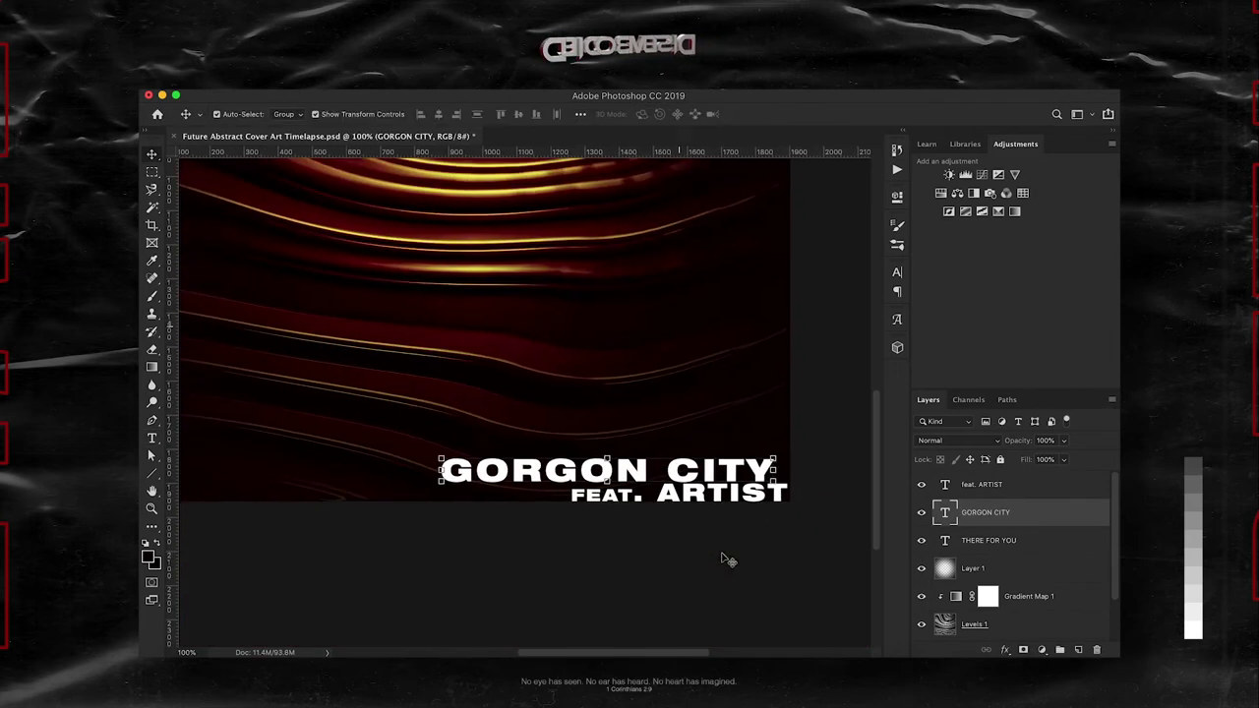
pyautogui.moveTo(700, 492); pyautogui.dragTo(657, 485)
pyautogui.press('Return')
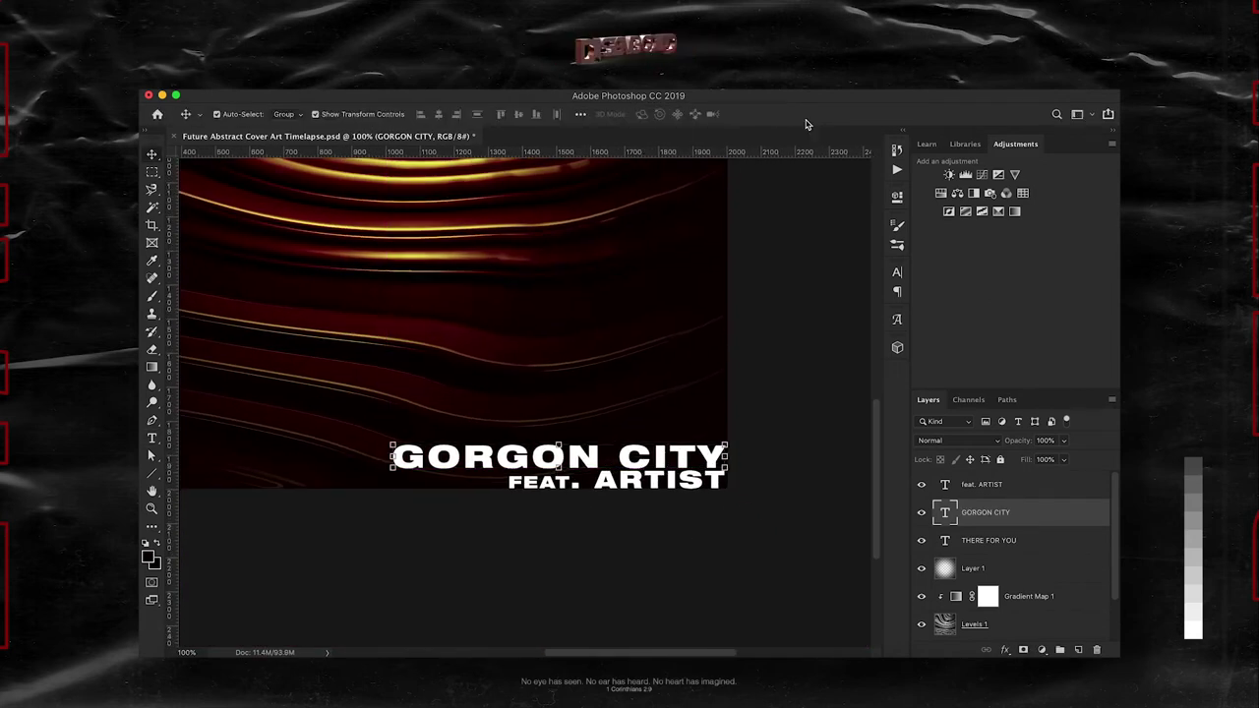
# Step: Change the feat line to 'FEAT. MK' and align it with the right edge
pyautogui.press('t')
pyautogui.click(688, 482)
pyautogui.moveTo(728, 482); pyautogui.dragTo(602, 482)
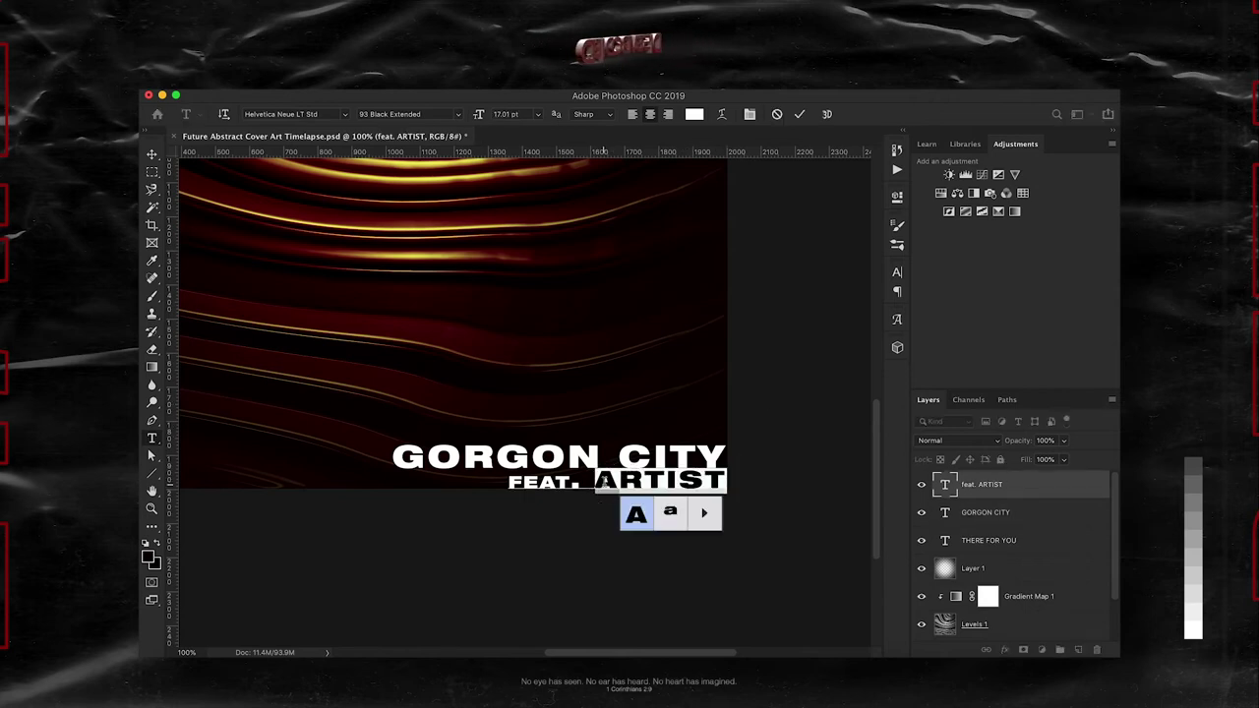
pyautogui.write('MK')
pyautogui.click(798, 114)
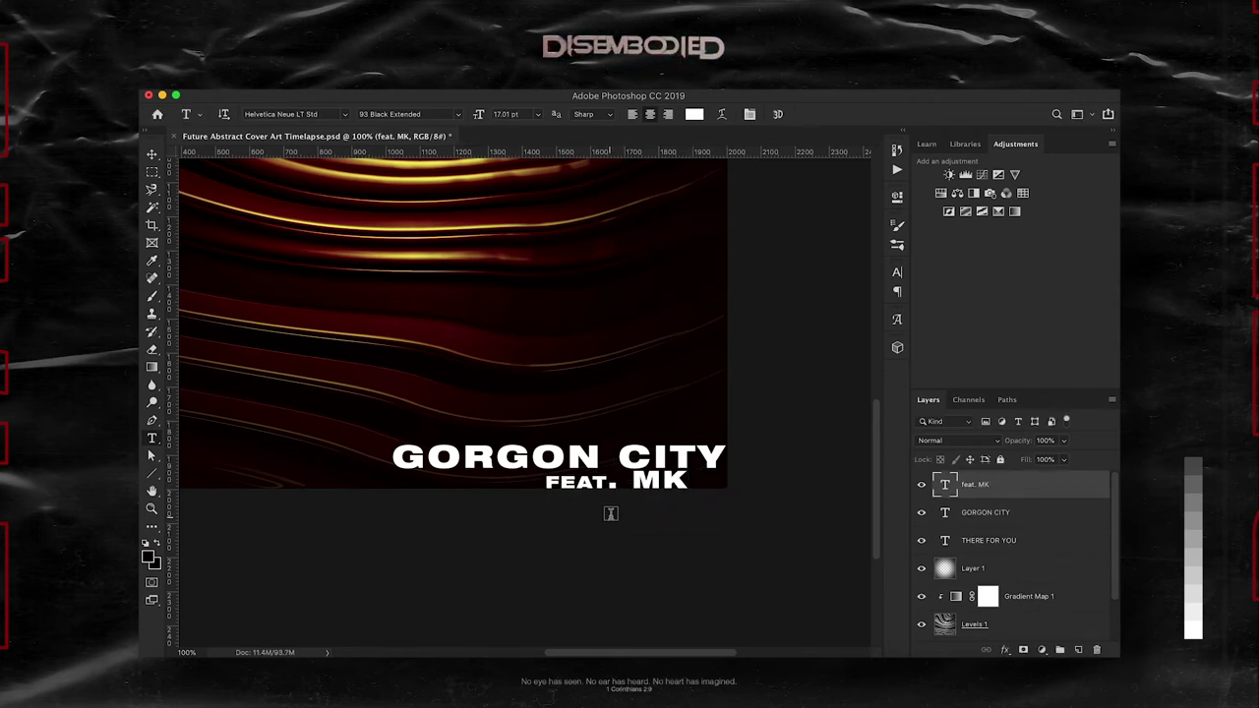
pyautogui.press('v')
pyautogui.moveTo(661, 482); pyautogui.dragTo(698, 482)
# Step: Select the three text layers and group them with Ctrl+G
pyautogui.click(760, 398)
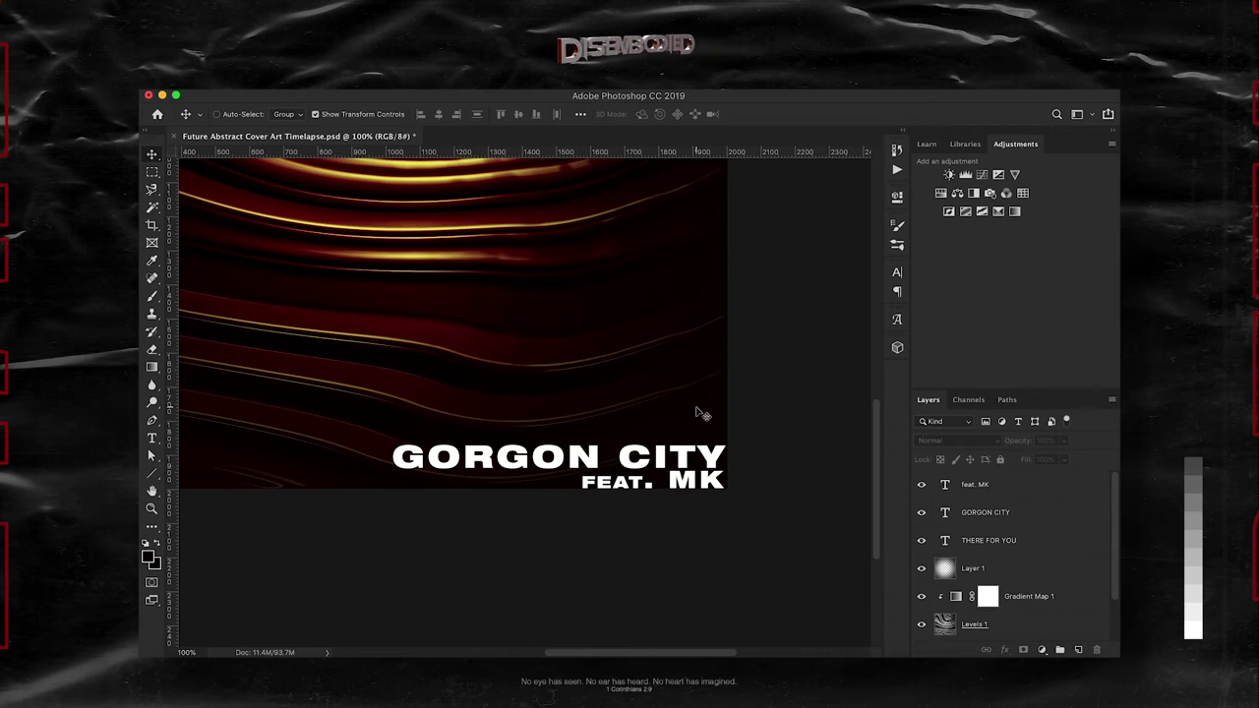
pyautogui.hotkey('ctrl', '0')
pyautogui.click(989, 540)
pyautogui.keyDown('shift'); pyautogui.click(975, 484); pyautogui.keyUp('shift')
pyautogui.hotkey('ctrl', 'g')
pyautogui.write('TITLES')
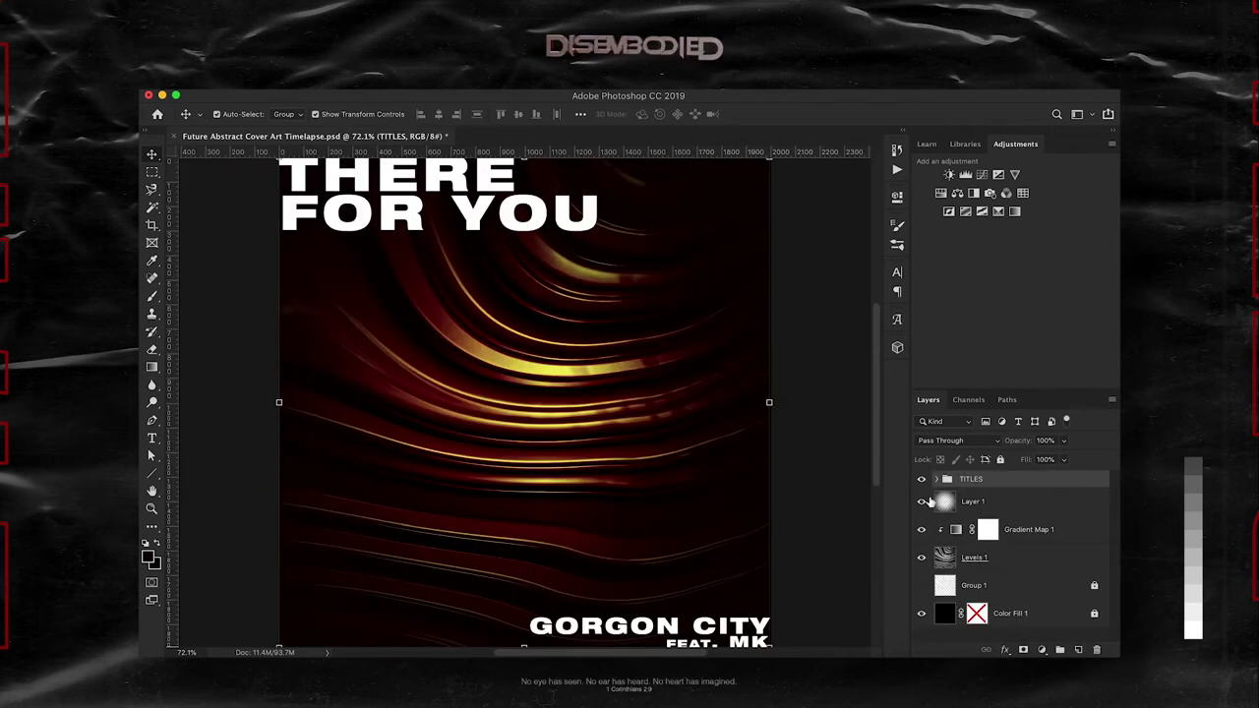
# Step: Shift the Gradient Map's red stop slightly right and make the end stop deep amber #d8981d
pyautogui.doubleClick(955, 529)
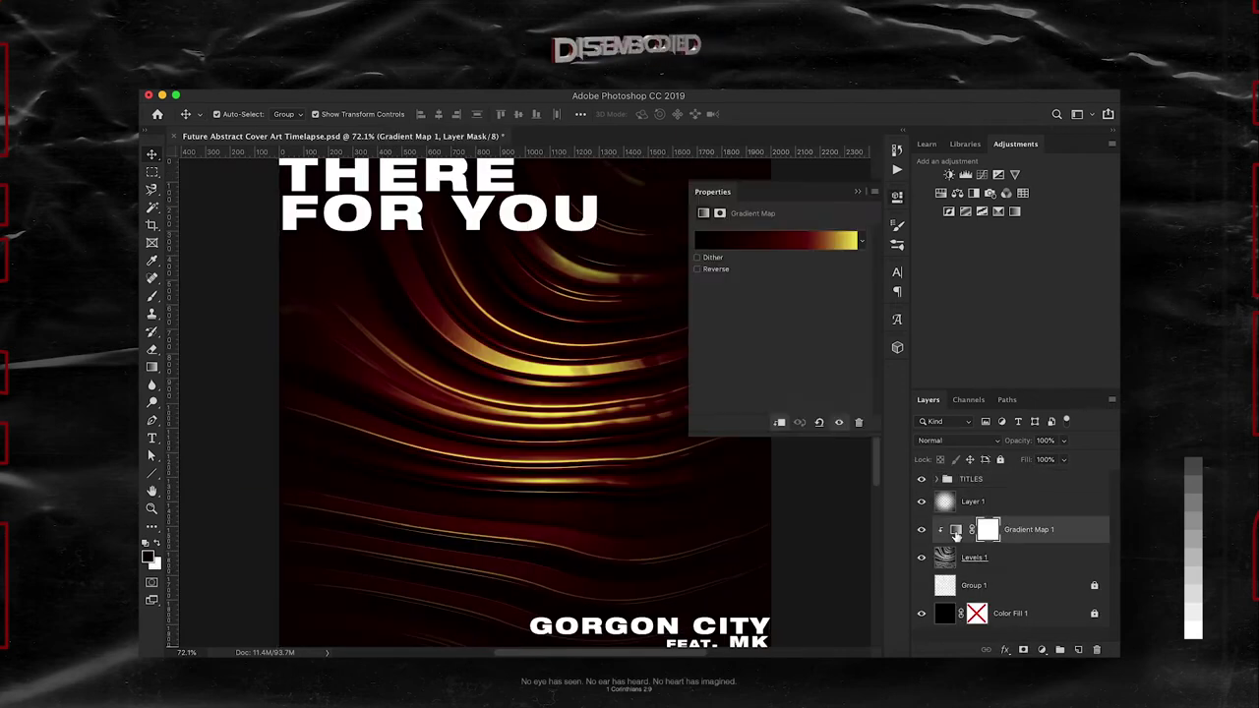
pyautogui.click(715, 241)
pyautogui.click(1055, 225)
pyautogui.click(757, 241)
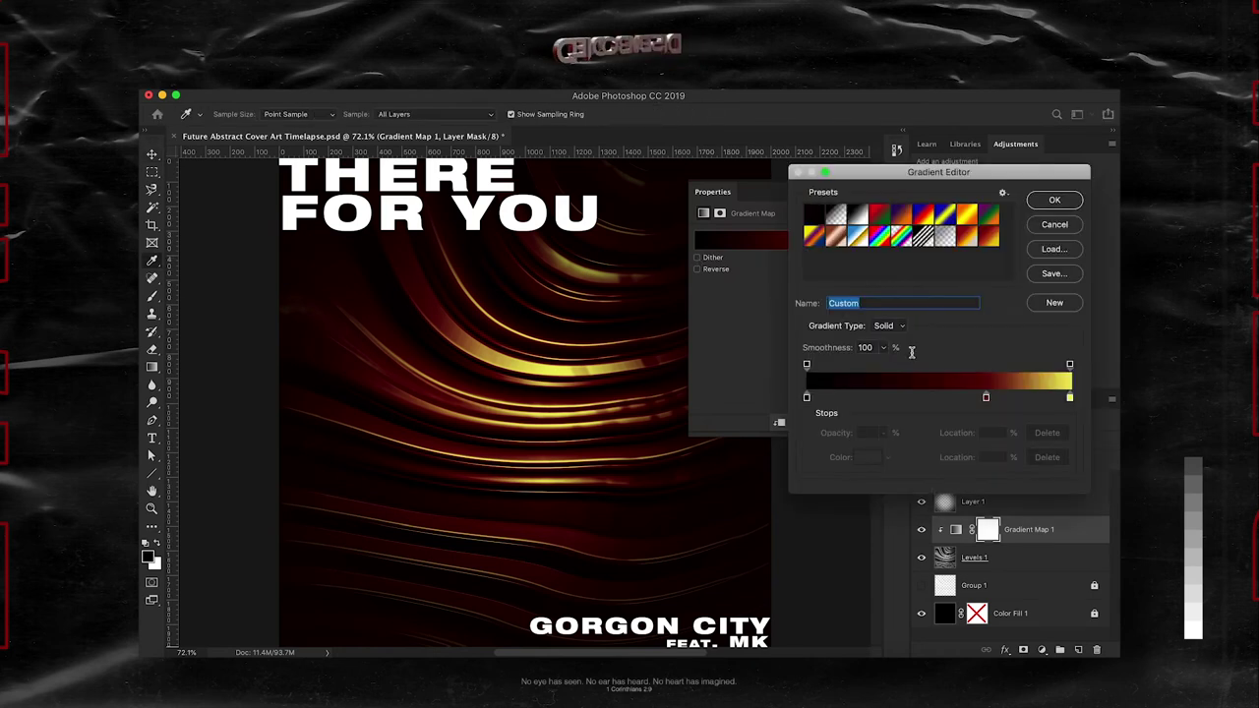
pyautogui.moveTo(985, 397); pyautogui.dragTo(994, 397)
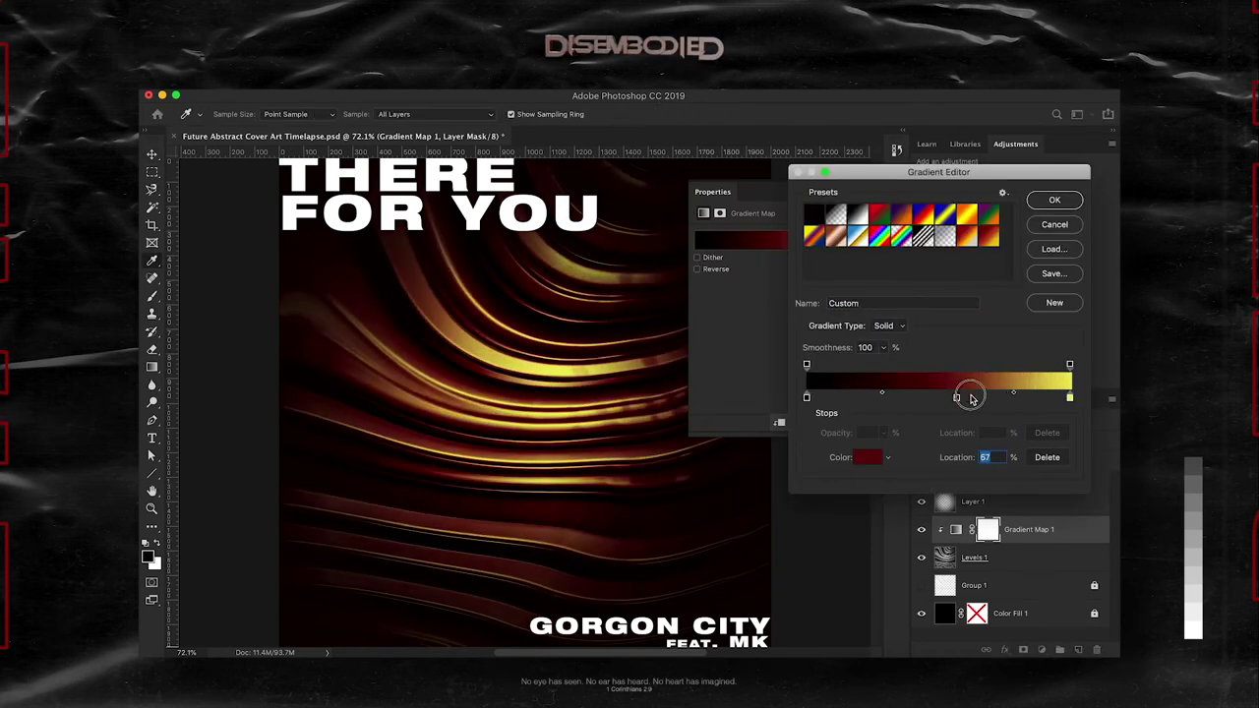
pyautogui.doubleClick(1070, 398)
pyautogui.moveTo(965, 575)
pyautogui.mouseDown()
pyautogui.moveTo(965, 589)
pyautogui.moveTo(952, 578)
pyautogui.mouseUp()
pyautogui.click(913, 450)
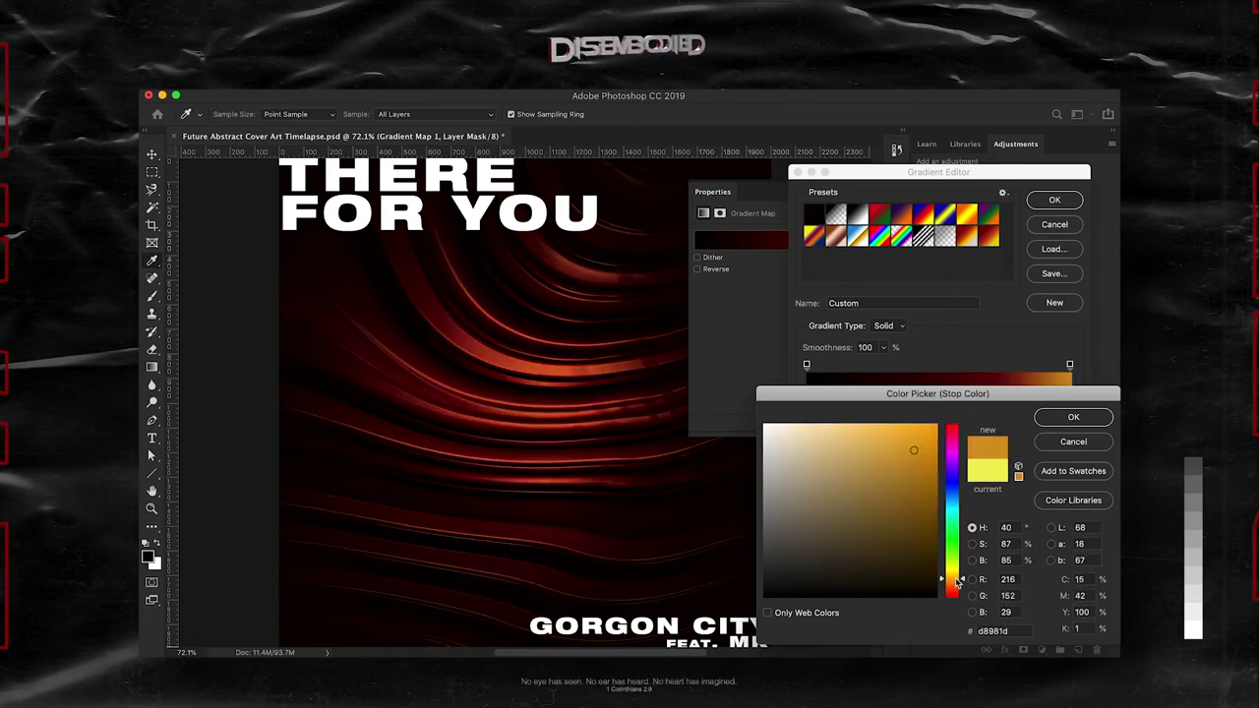
pyautogui.click(1059, 425)
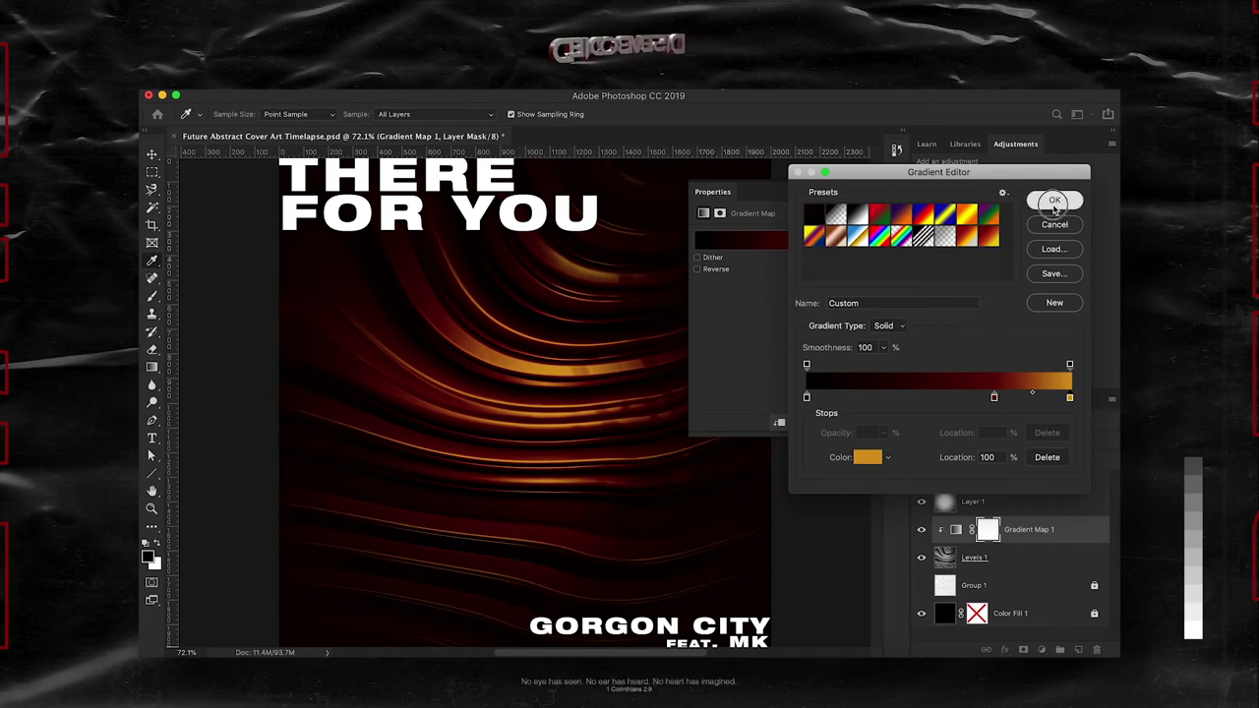
pyautogui.click(1055, 202)
pyautogui.scroll(-1, 810, 522)
# Step: Try Bevel & Emboss and Satin effects on the TITLES group, then turn both off
pyautogui.press('v')
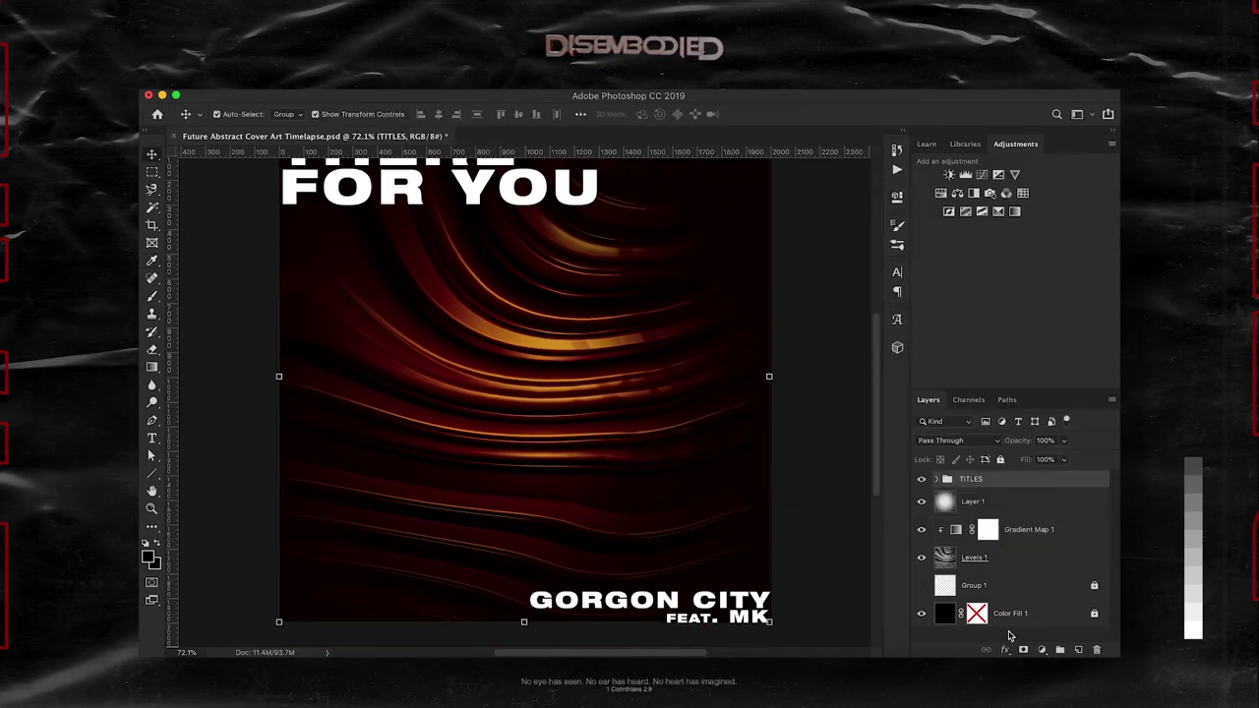
pyautogui.click(1004, 649)
pyautogui.click(1013, 526)
pyautogui.click(596, 190)
pyautogui.moveTo(537, 258); pyautogui.dragTo(527, 279)
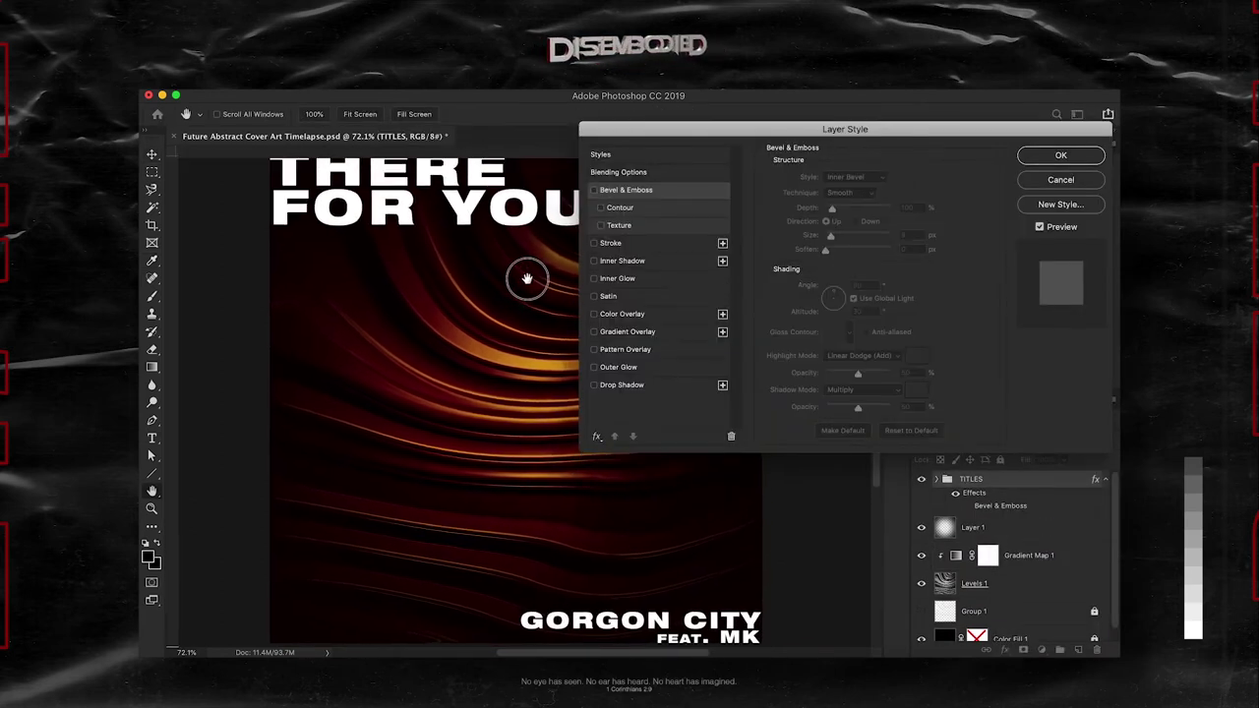
pyautogui.click(606, 296)
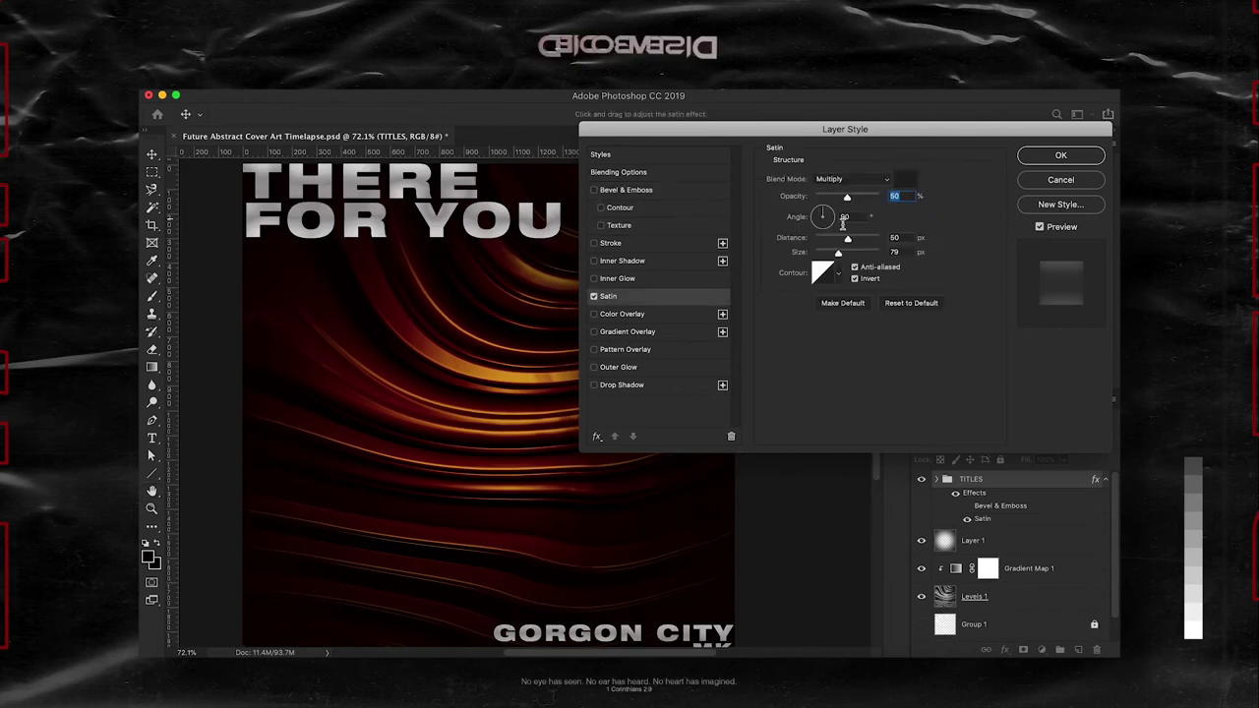
pyautogui.moveTo(848, 238)
pyautogui.mouseDown()
pyautogui.moveTo(816, 252)
pyautogui.moveTo(842, 239)
pyautogui.mouseUp()
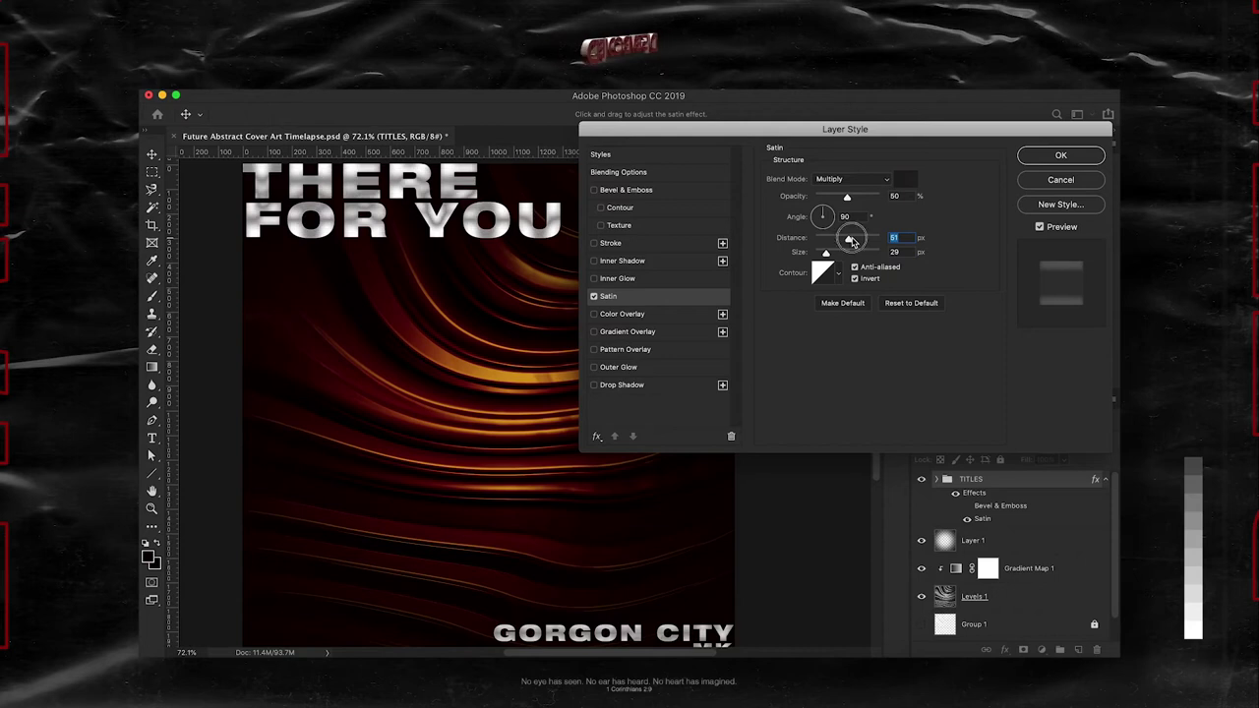
pyautogui.click(587, 553)
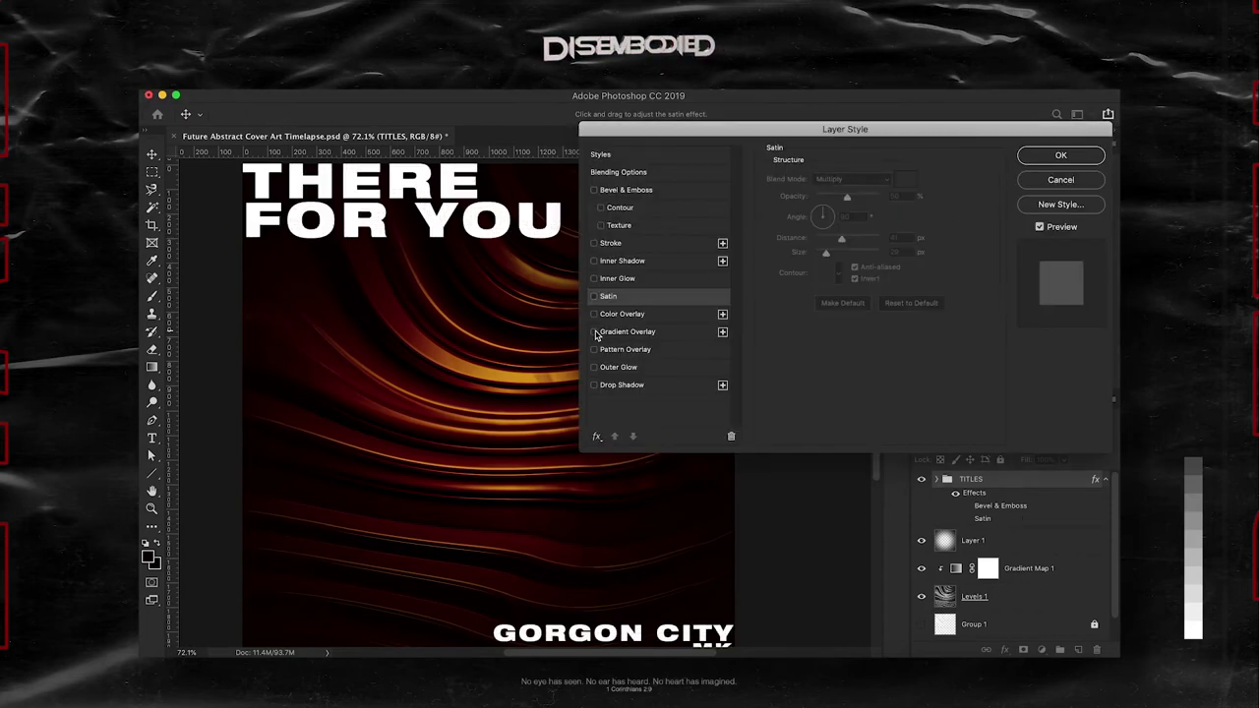
# Step: Give the titles a Drop Shadow with 53% opacity, spread 29 and size 70
pyautogui.click(593, 349)
pyautogui.click(593, 384)
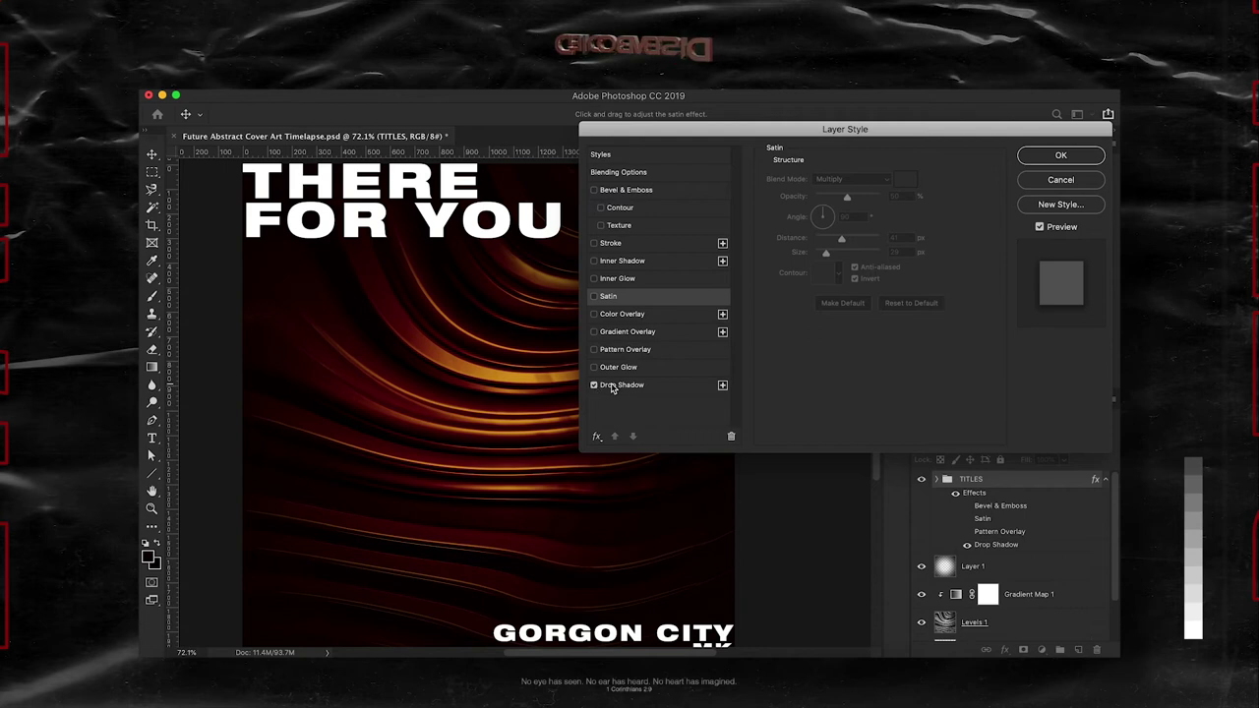
pyautogui.click(610, 385)
pyautogui.moveTo(839, 252)
pyautogui.mouseDown()
pyautogui.moveTo(866, 253)
pyautogui.moveTo(836, 268)
pyautogui.moveTo(819, 239)
pyautogui.moveTo(834, 255)
pyautogui.mouseUp()
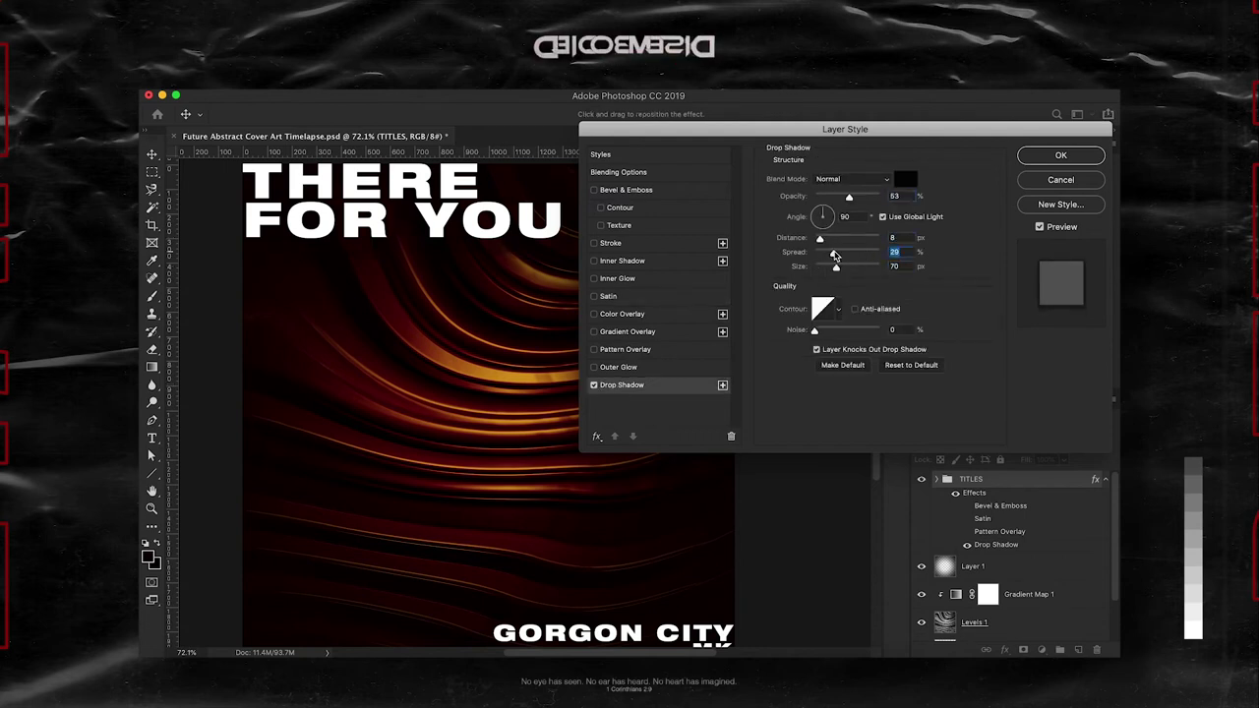
pyautogui.scroll(-3, 561, 393)
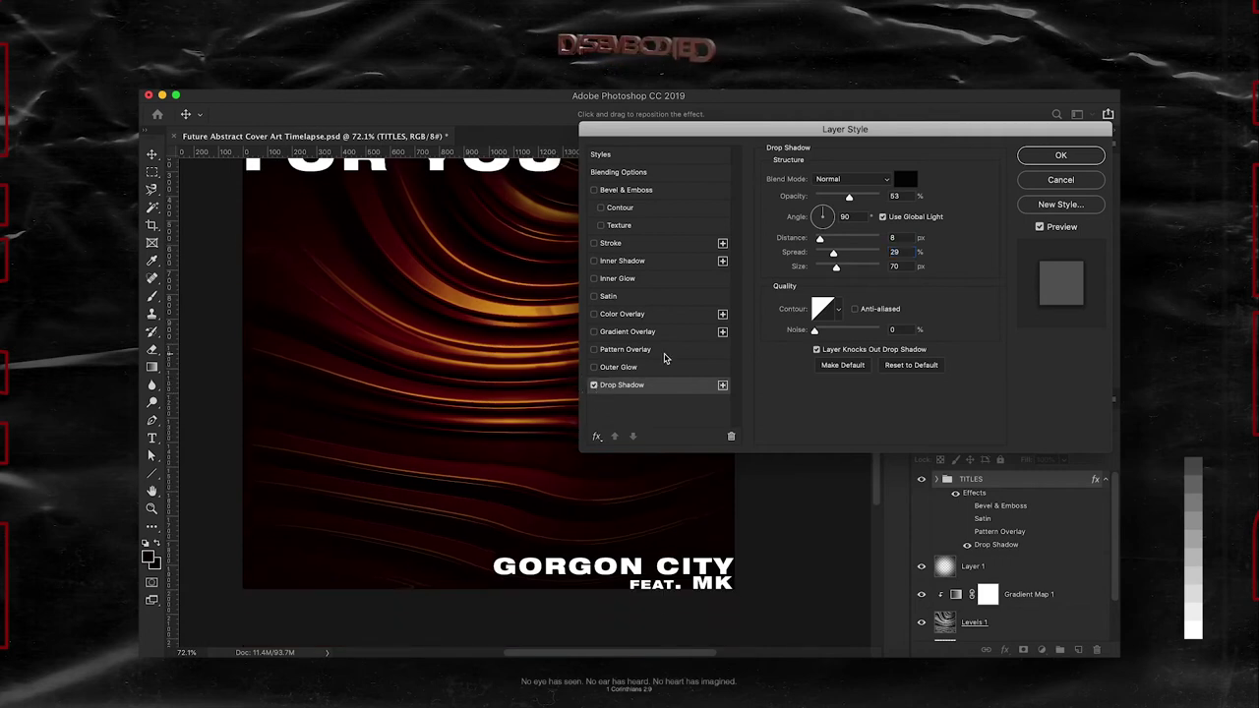
pyautogui.click(1060, 155)
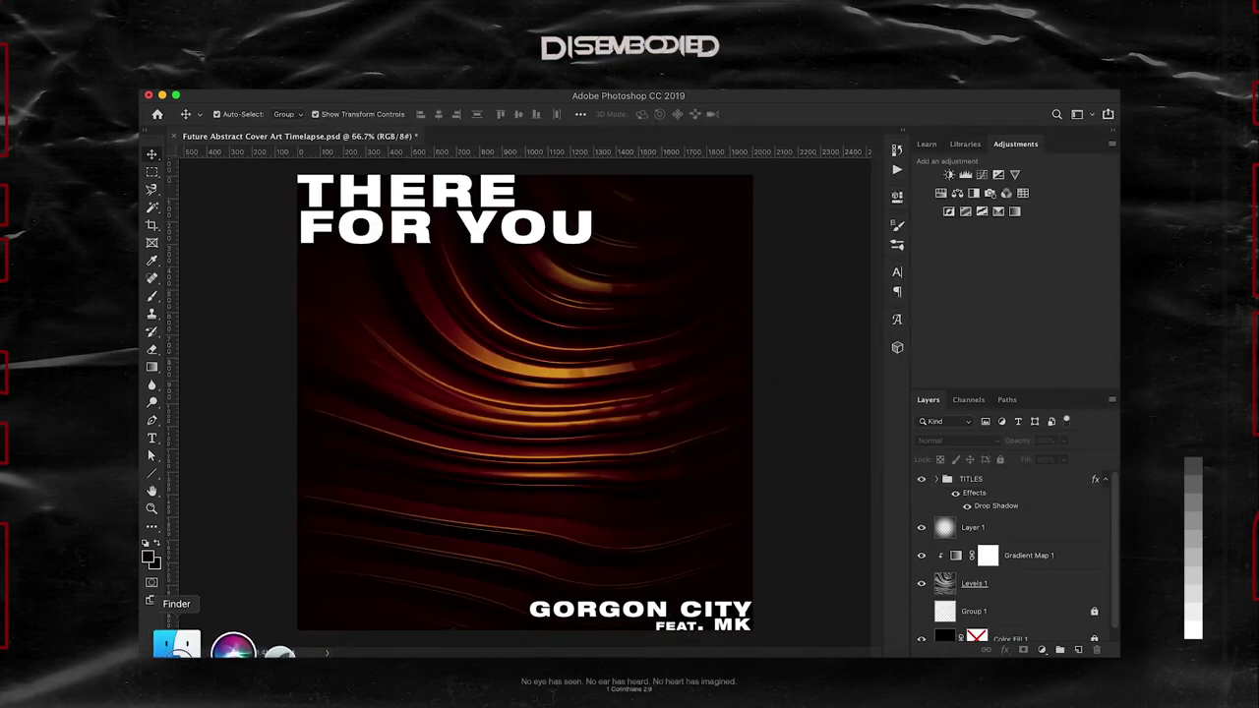
# Step: Add 8% Uniform monochromatic noise to the Levels 1 stripes layer
pyautogui.click(945, 582)
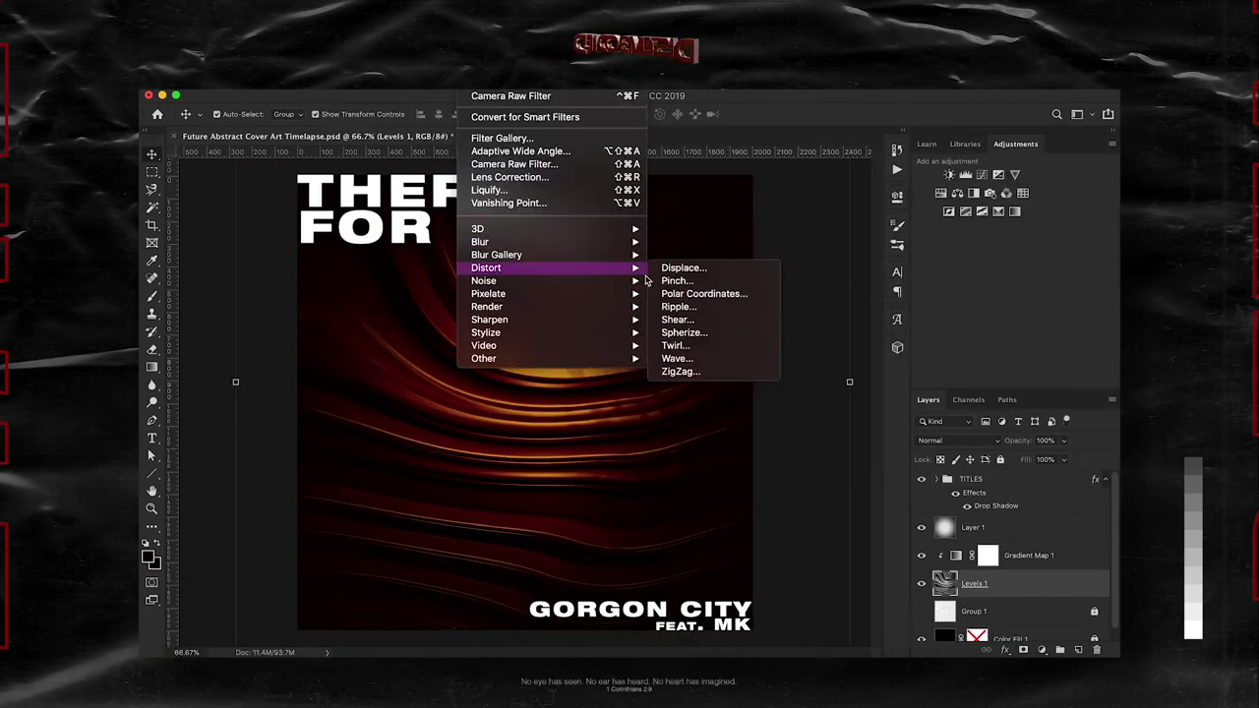
pyautogui.click(679, 282)
pyautogui.moveTo(535, 383); pyautogui.dragTo(540, 384)
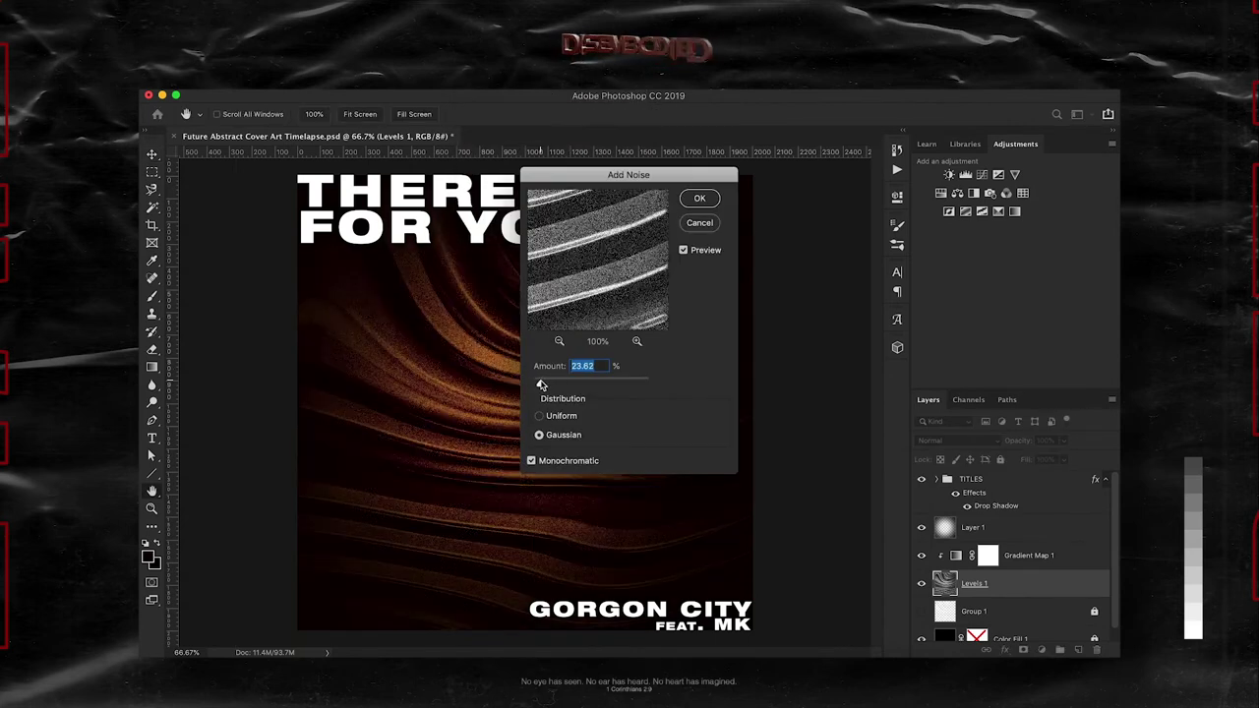
pyautogui.click(540, 416)
pyautogui.click(532, 461)
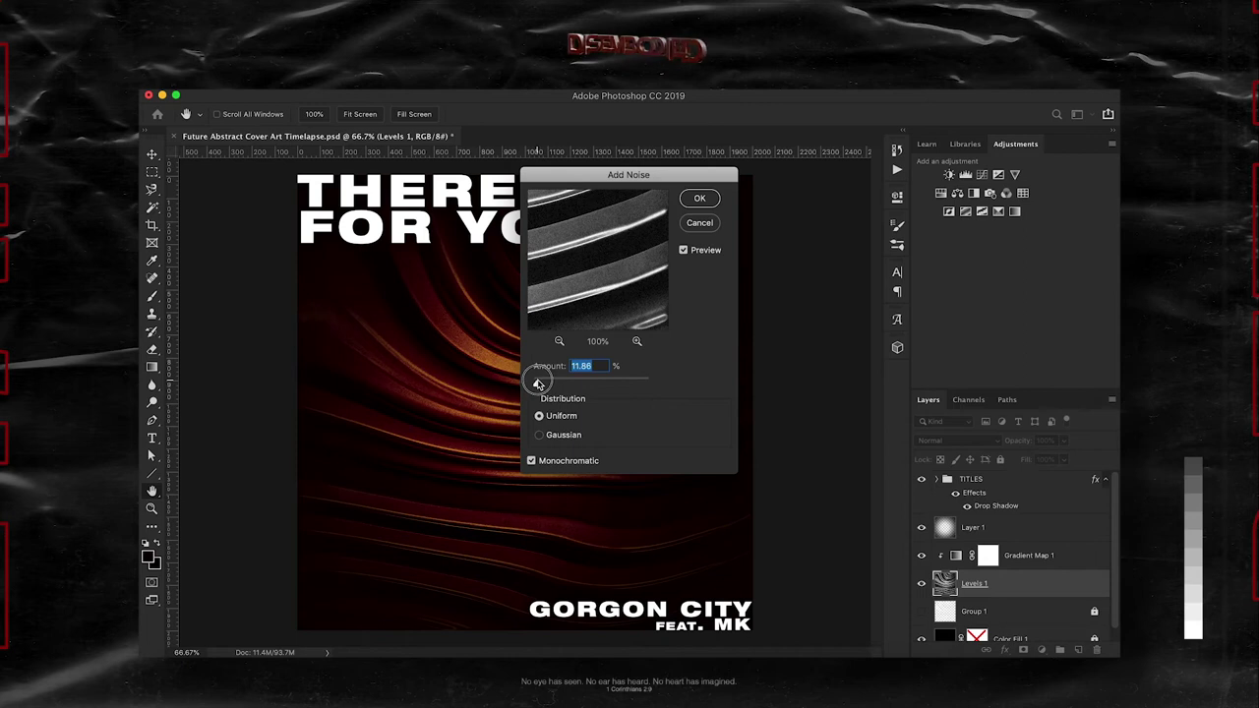
pyautogui.click(559, 341)
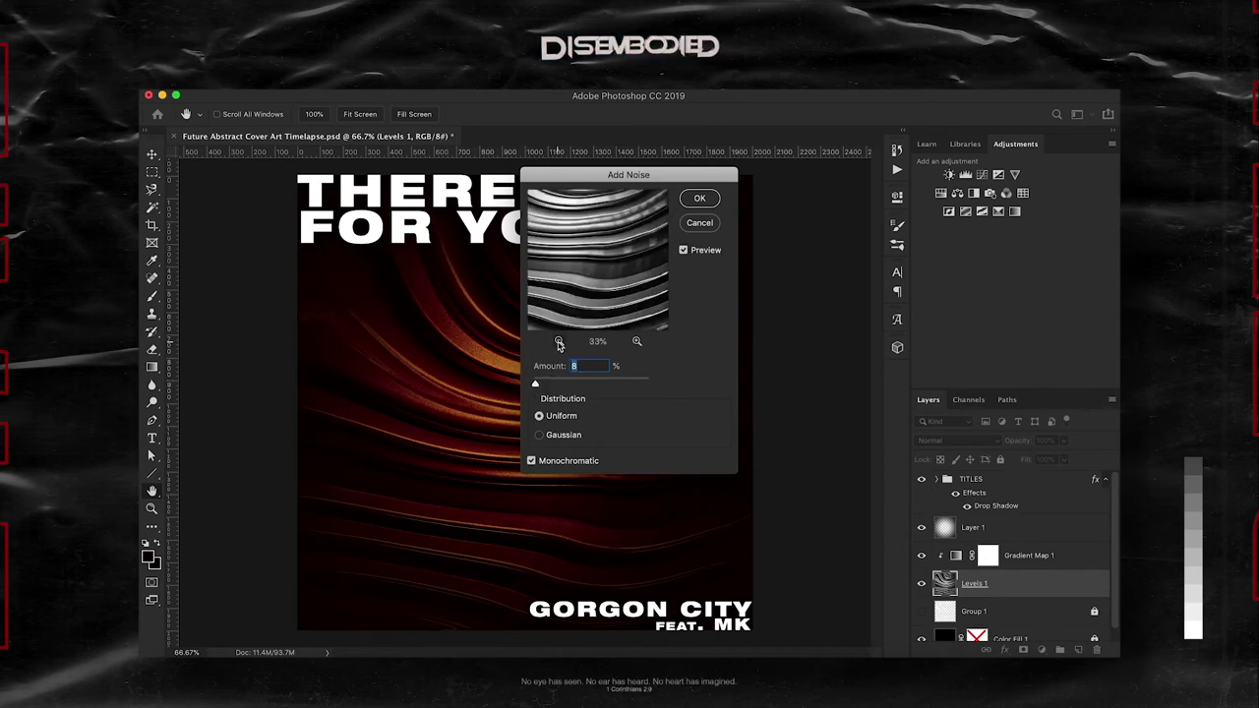
pyautogui.click(698, 201)
# Step: Add a Color Overlay to the TITLES group in gold #d3a24e
pyautogui.click(511, 236)
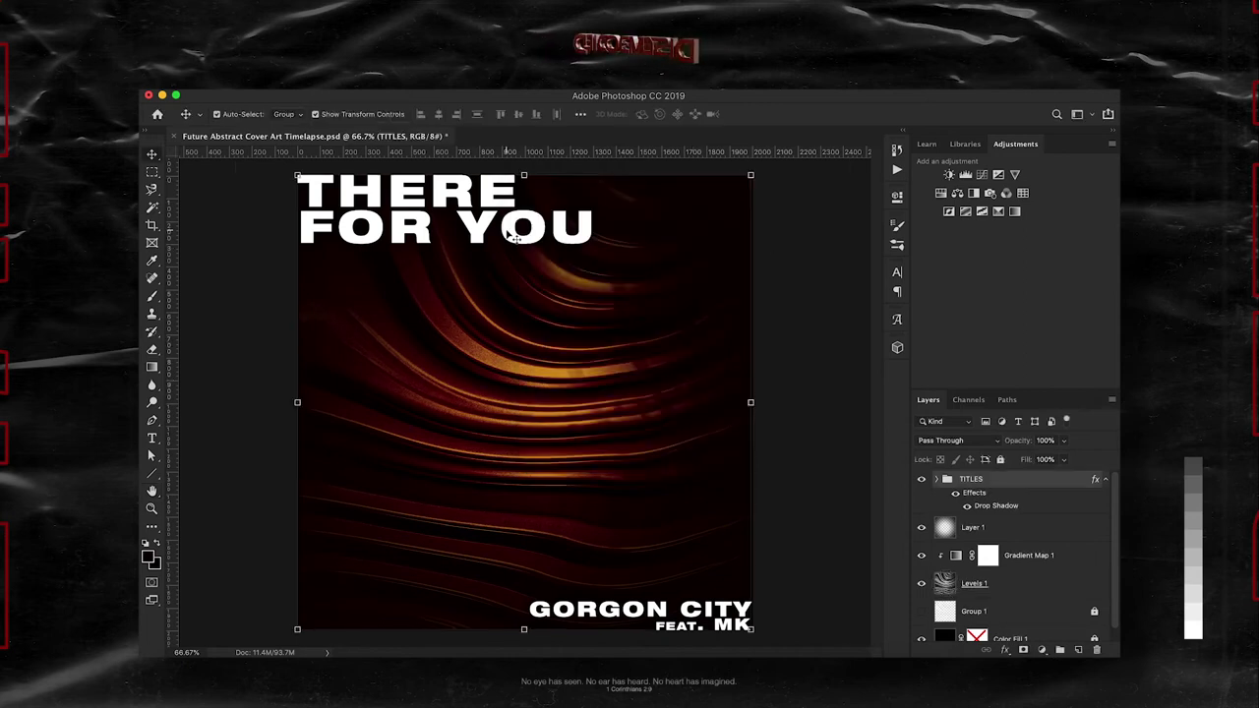
pyautogui.click(1004, 651)
pyautogui.click(1023, 573)
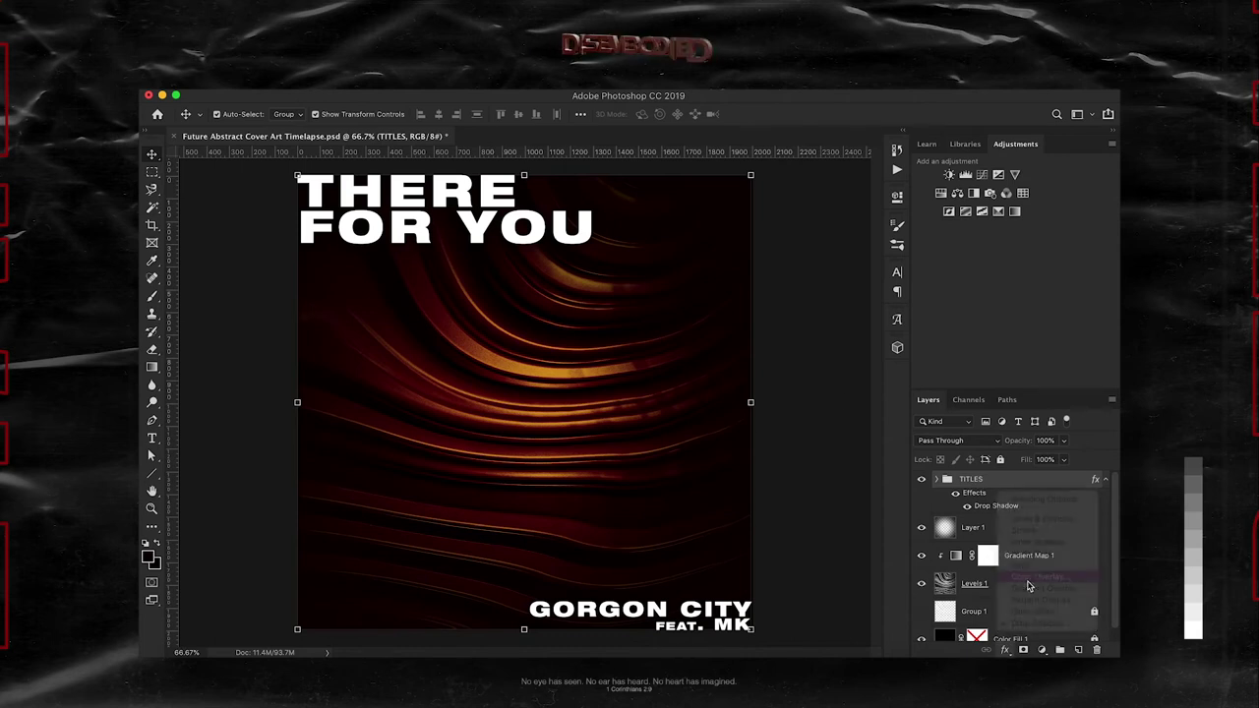
pyautogui.click(905, 178)
pyautogui.click(903, 476)
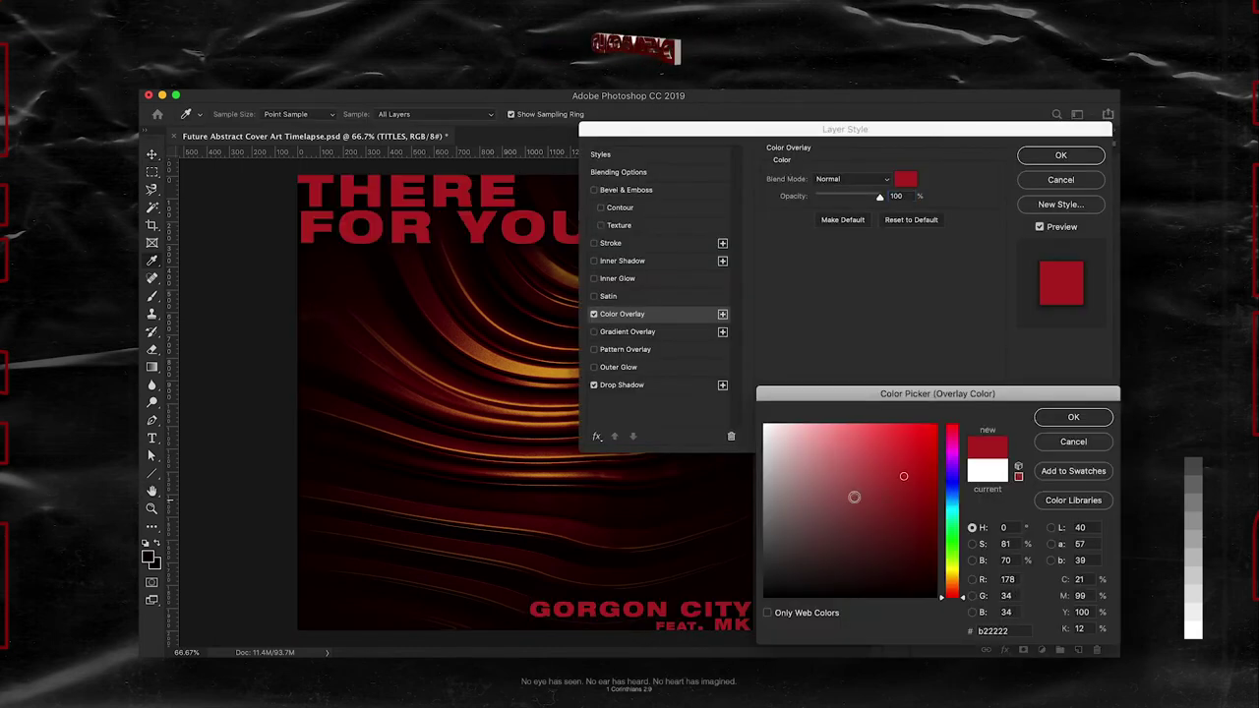
pyautogui.click(542, 374)
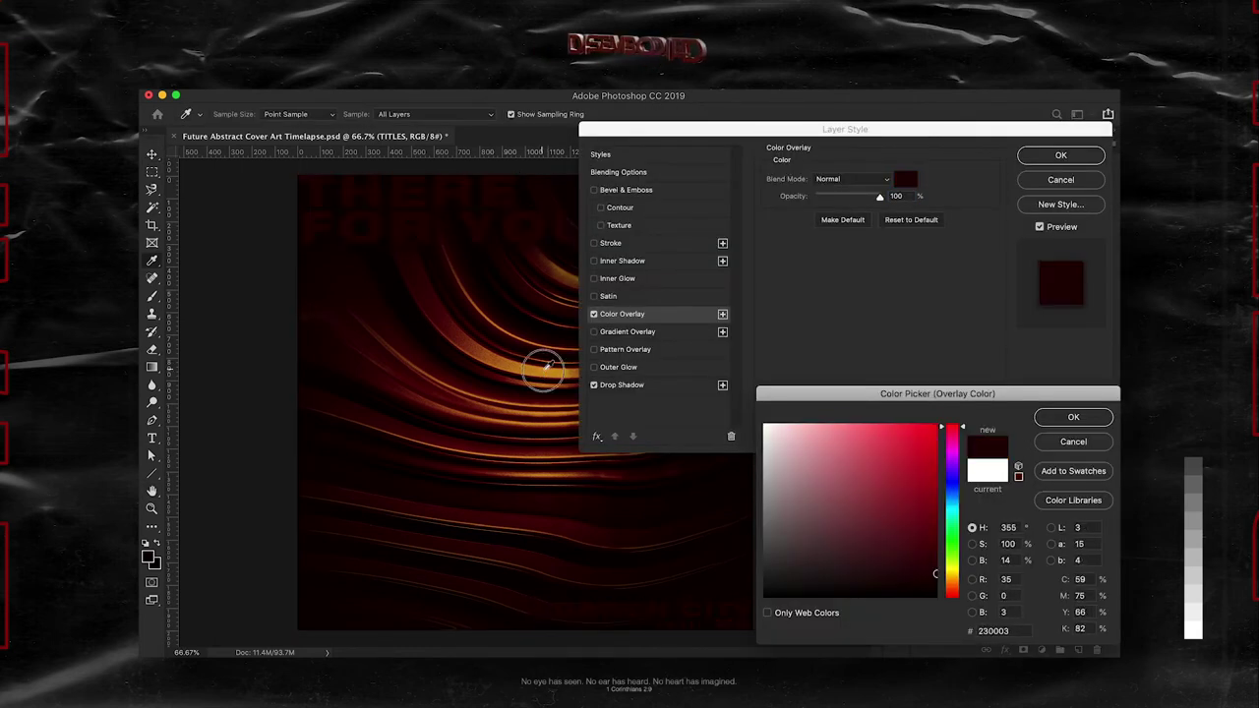
pyautogui.moveTo(554, 370); pyautogui.dragTo(556, 343)
pyautogui.moveTo(859, 486); pyautogui.dragTo(871, 453)
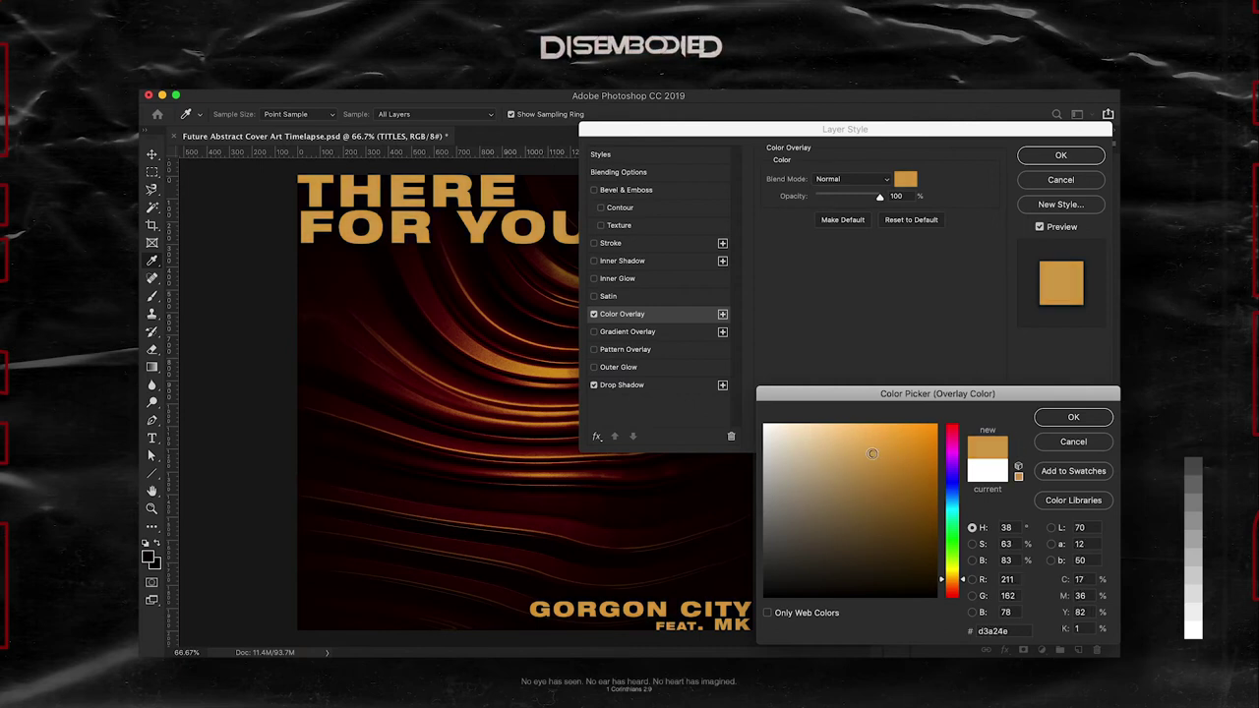
pyautogui.click(1073, 418)
# Step: Keep the overlay on Normal blend, apply it, and duplicate the TITLES group
pyautogui.click(852, 179)
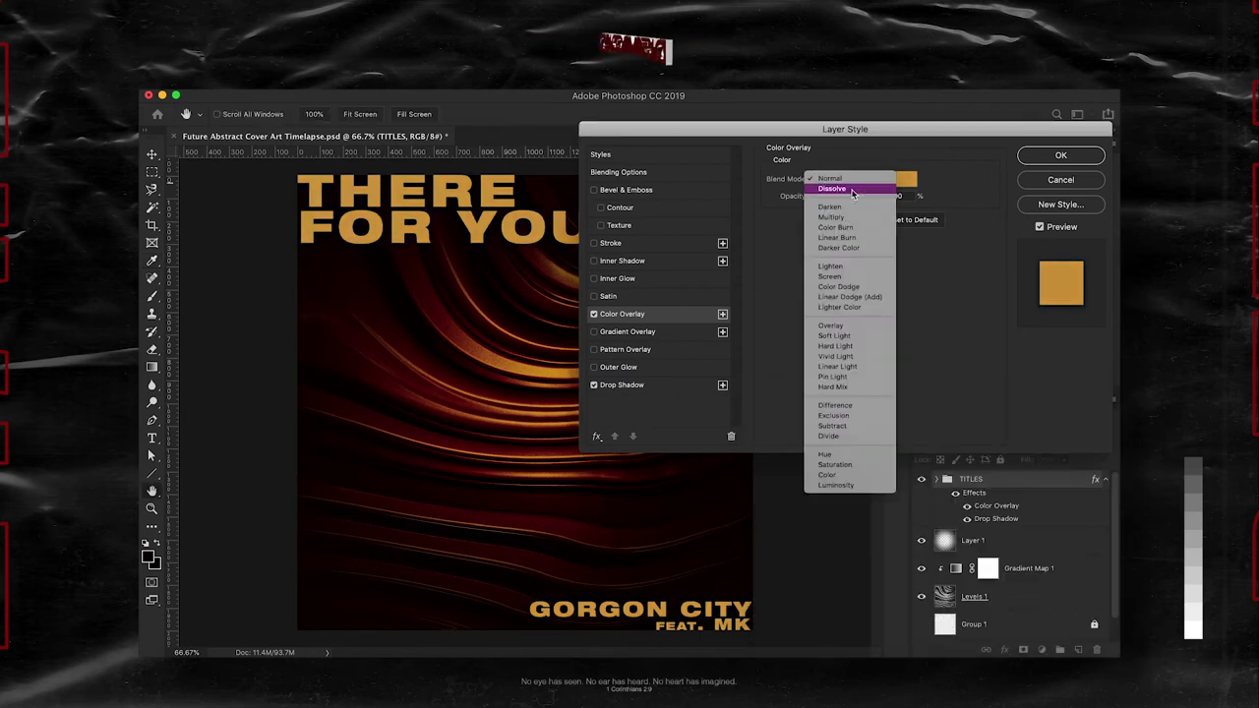
pyautogui.click(848, 384)
pyautogui.click(851, 179)
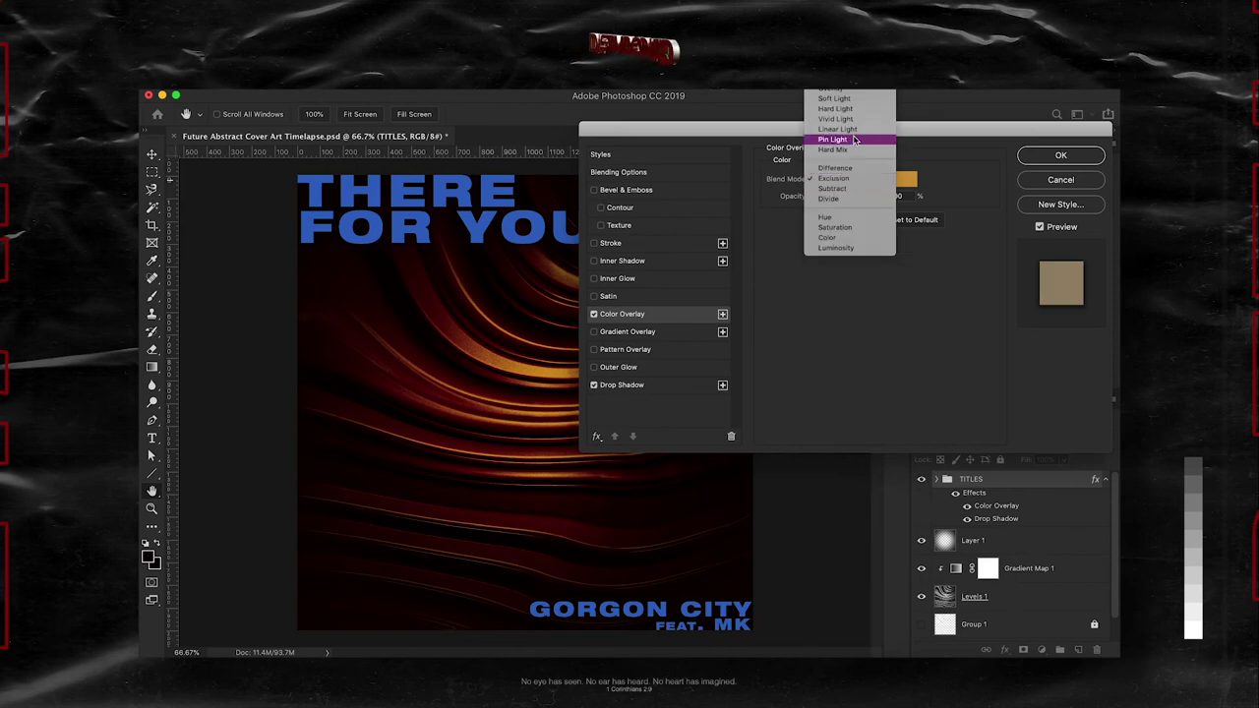
pyautogui.click(852, 132)
pyautogui.click(1061, 155)
pyautogui.hotkey('ctrl', 'j')
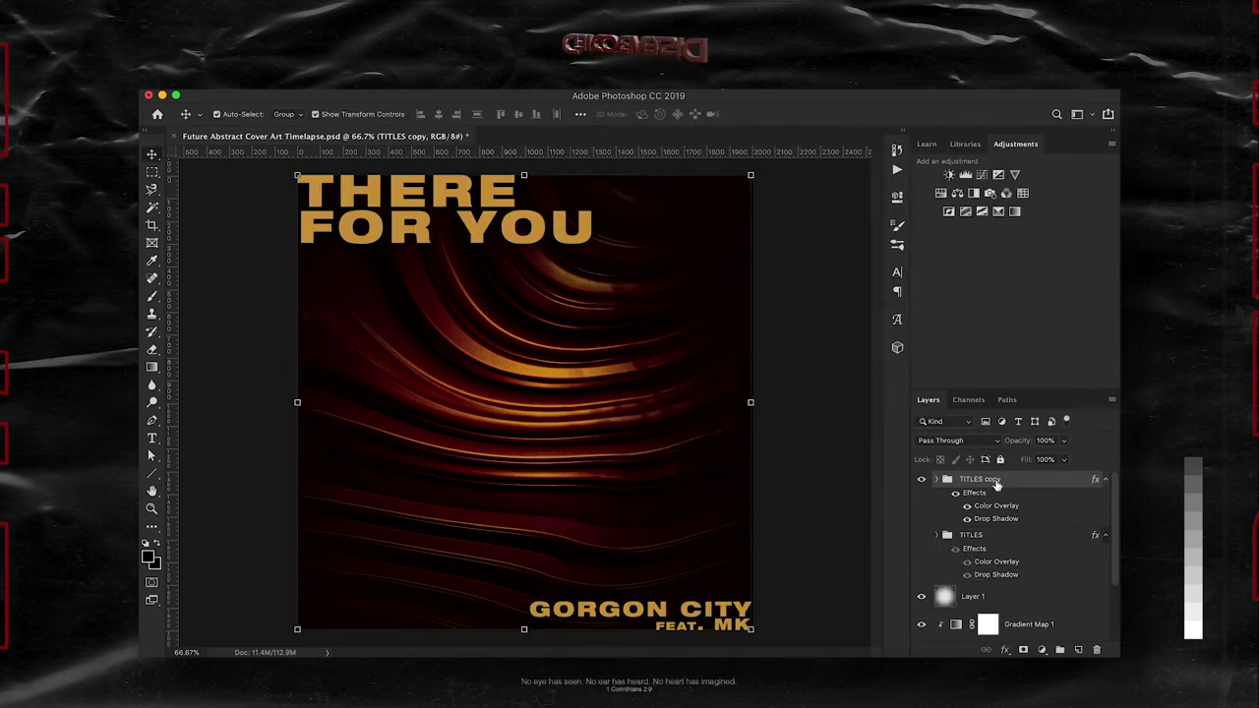
# Step: Merge the TITLES copy into a single layer with Vivid Light blend mode
pyautogui.rightClick(985, 484)
pyautogui.click(952, 542)
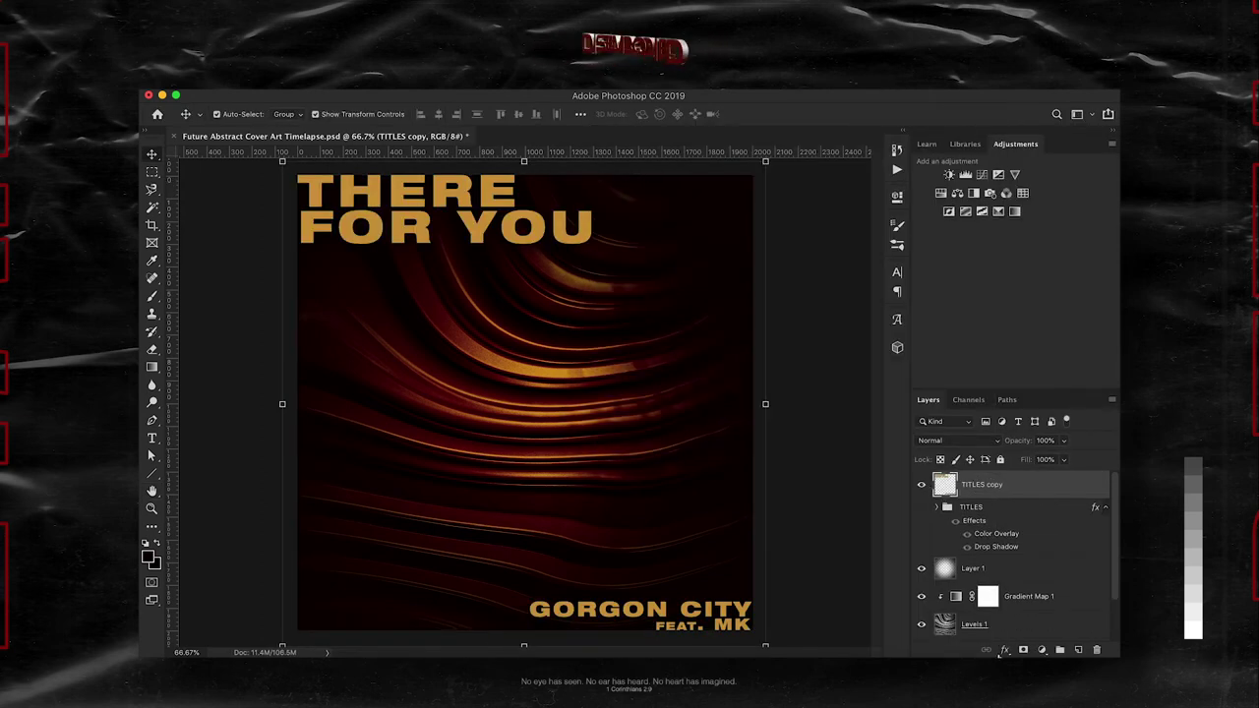
pyautogui.click(1003, 650)
pyautogui.click(959, 440)
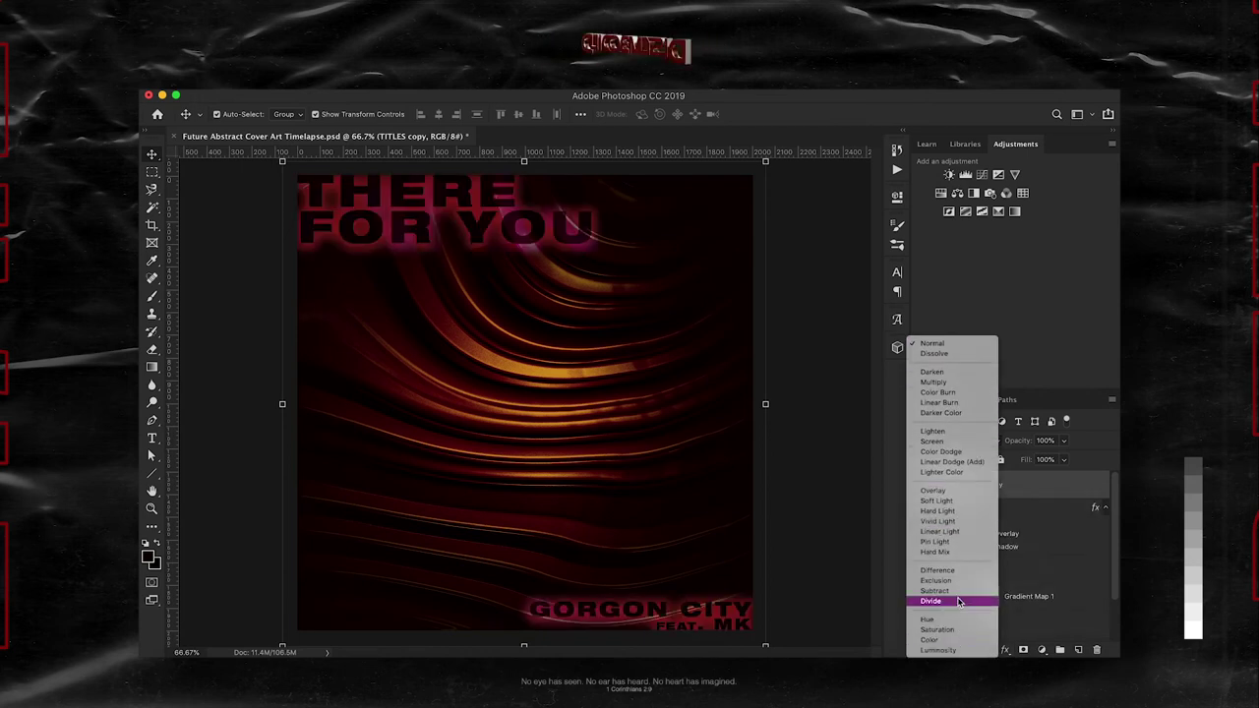
pyautogui.click(964, 521)
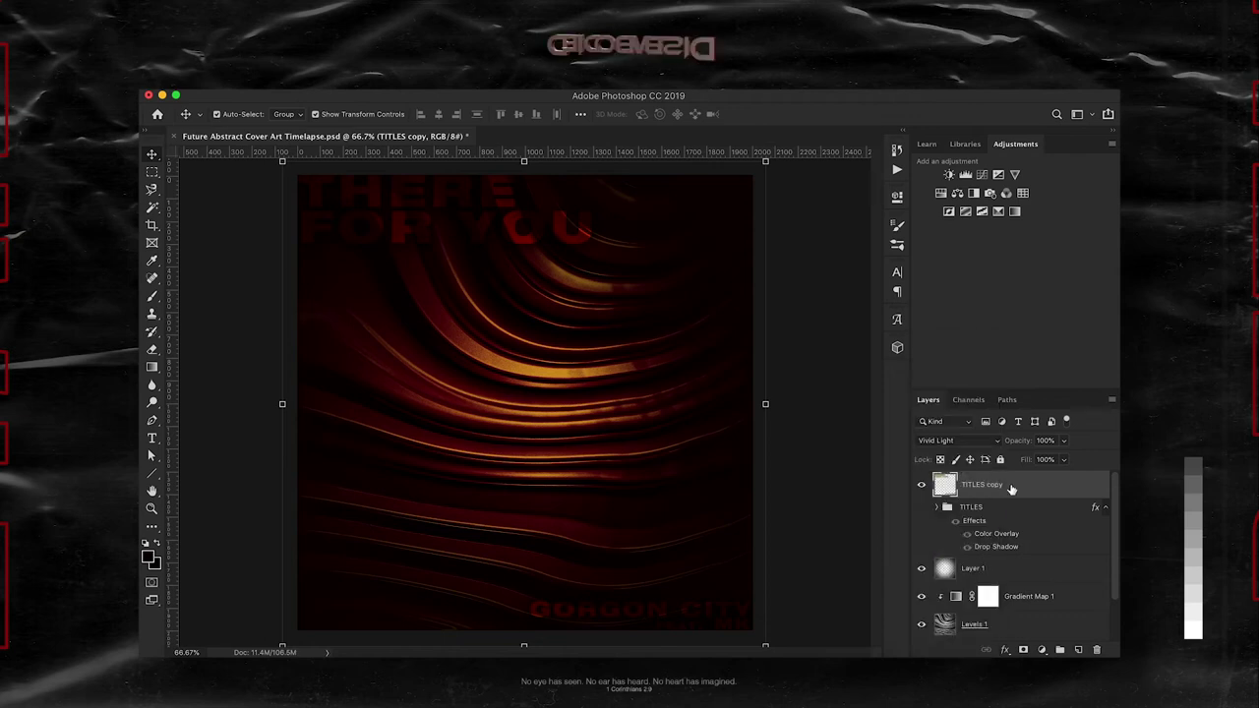
# Step: Copy the credit area to an 'artist highlight' layer, rename the merge 'title highlight', re-show TITLES
pyautogui.press('m')
pyautogui.moveTo(486, 543); pyautogui.dragTo(754, 624)
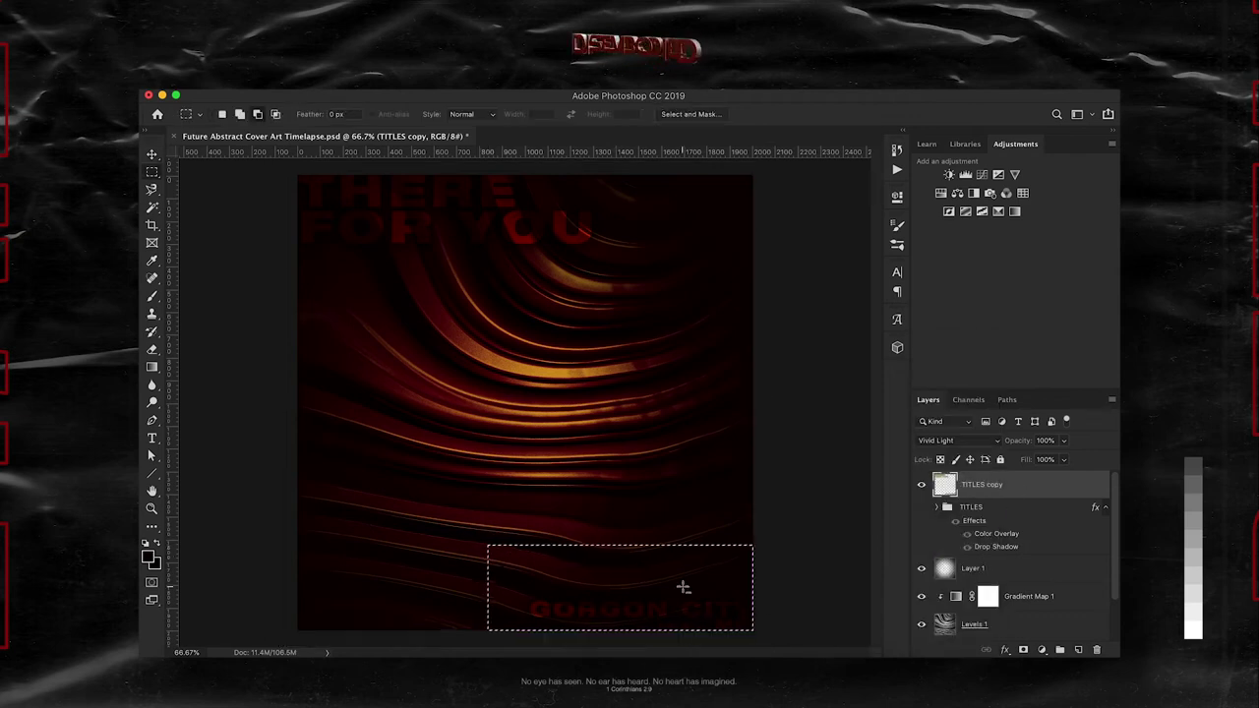
pyautogui.rightClick(683, 591)
pyautogui.click(744, 512)
pyautogui.write('artist highlight')
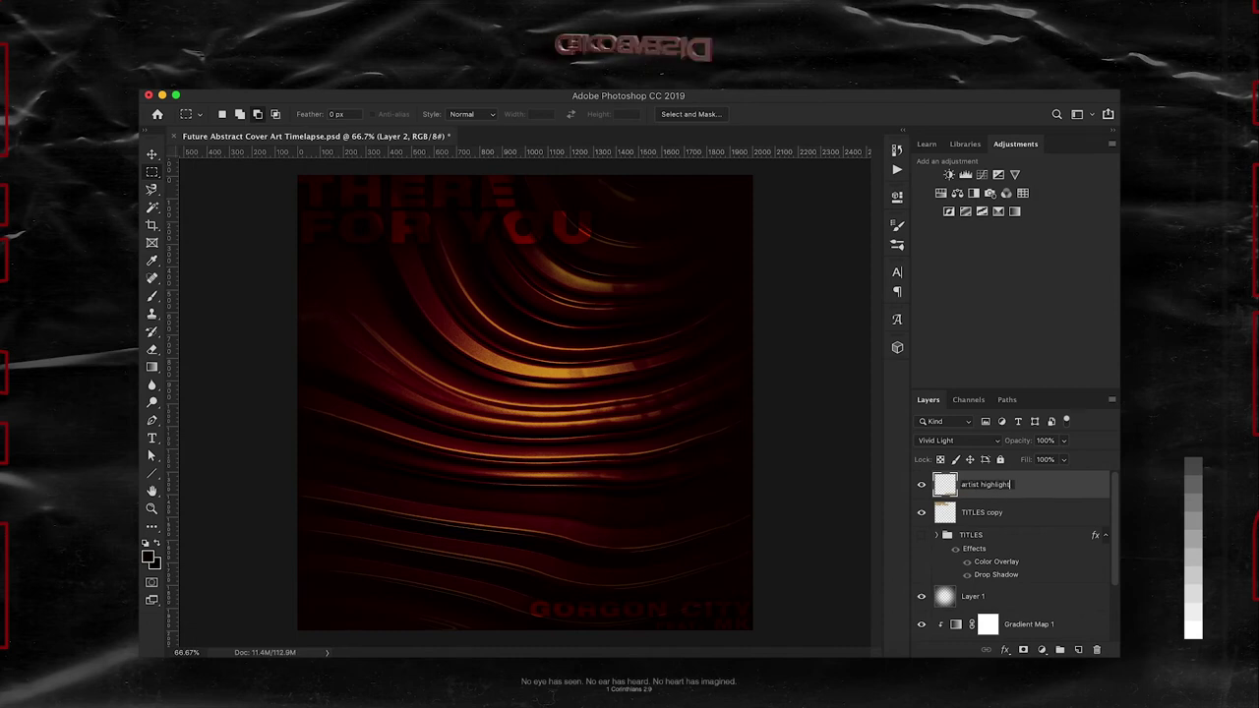
pyautogui.doubleClick(980, 512)
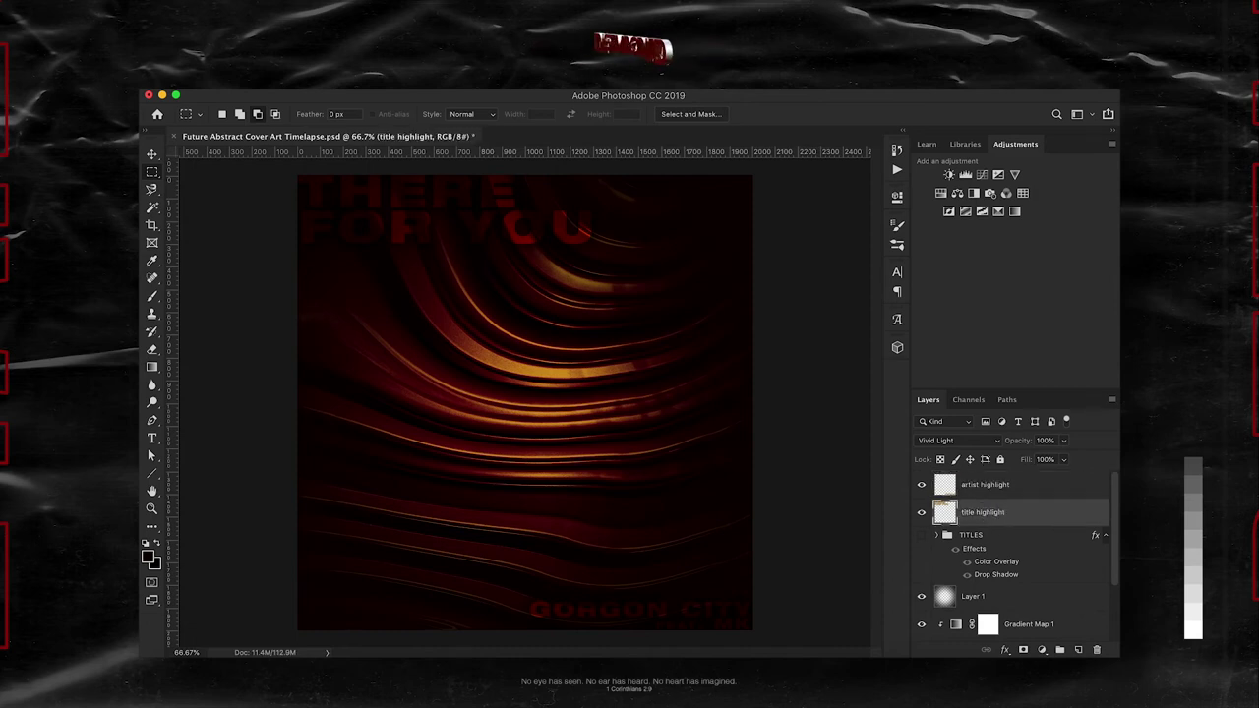
pyautogui.click(921, 512)
pyautogui.click(922, 513)
pyautogui.click(922, 534)
pyautogui.click(981, 534)
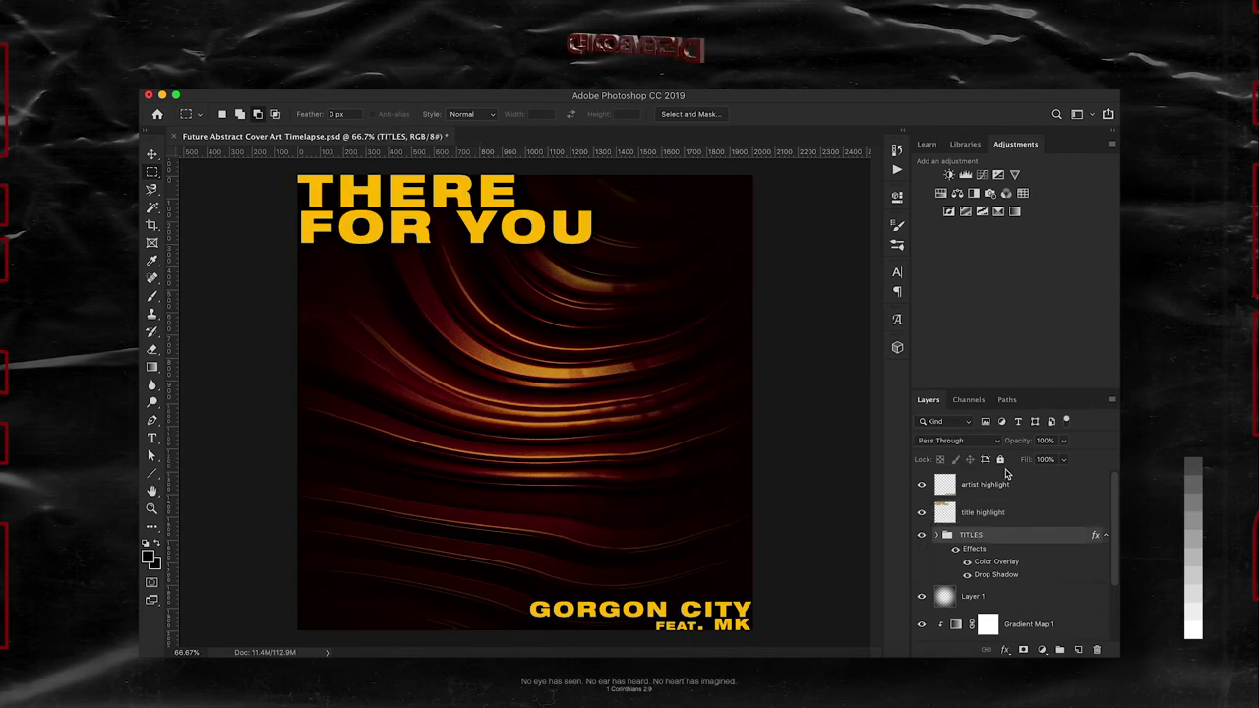
# Step: Rotate the artist highlight 90° and nudge it flush against the cover's right edge
pyautogui.click(984, 484)
pyautogui.press('v')
pyautogui.moveTo(590, 607)
pyautogui.mouseDown()
pyautogui.moveTo(379, 501)
pyautogui.moveTo(381, 540)
pyautogui.mouseUp()
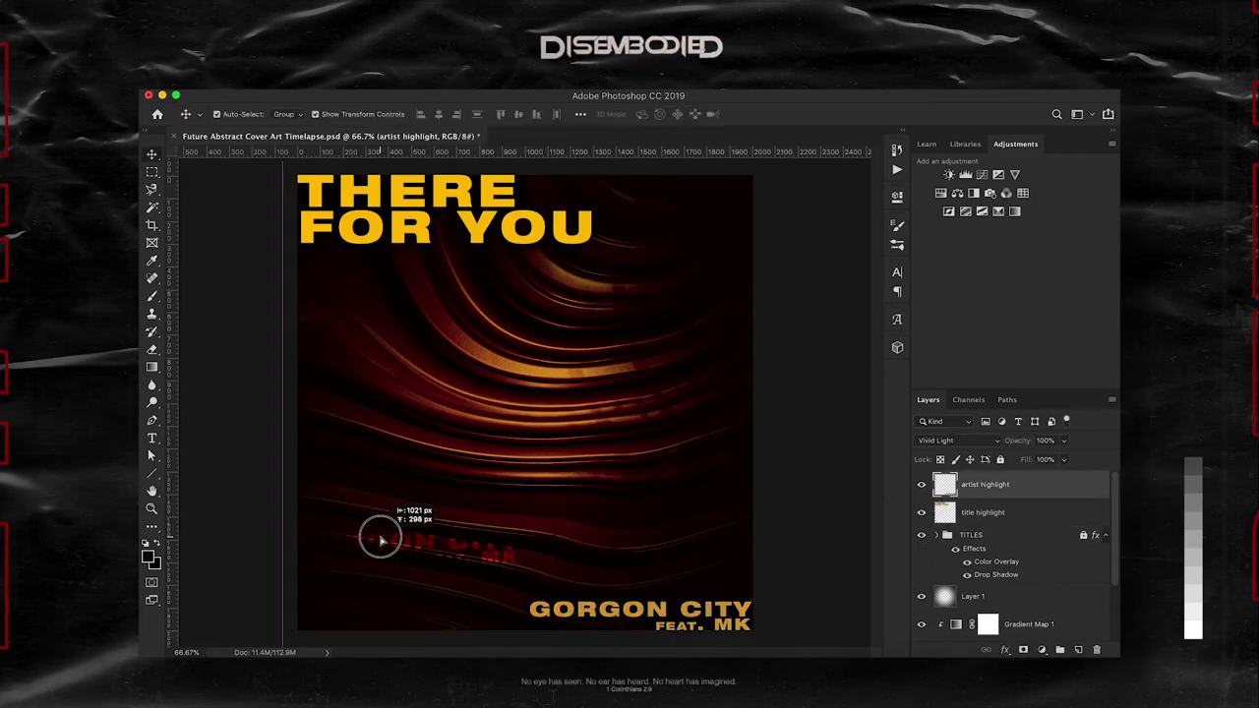
pyautogui.moveTo(381, 540); pyautogui.dragTo(380, 447)
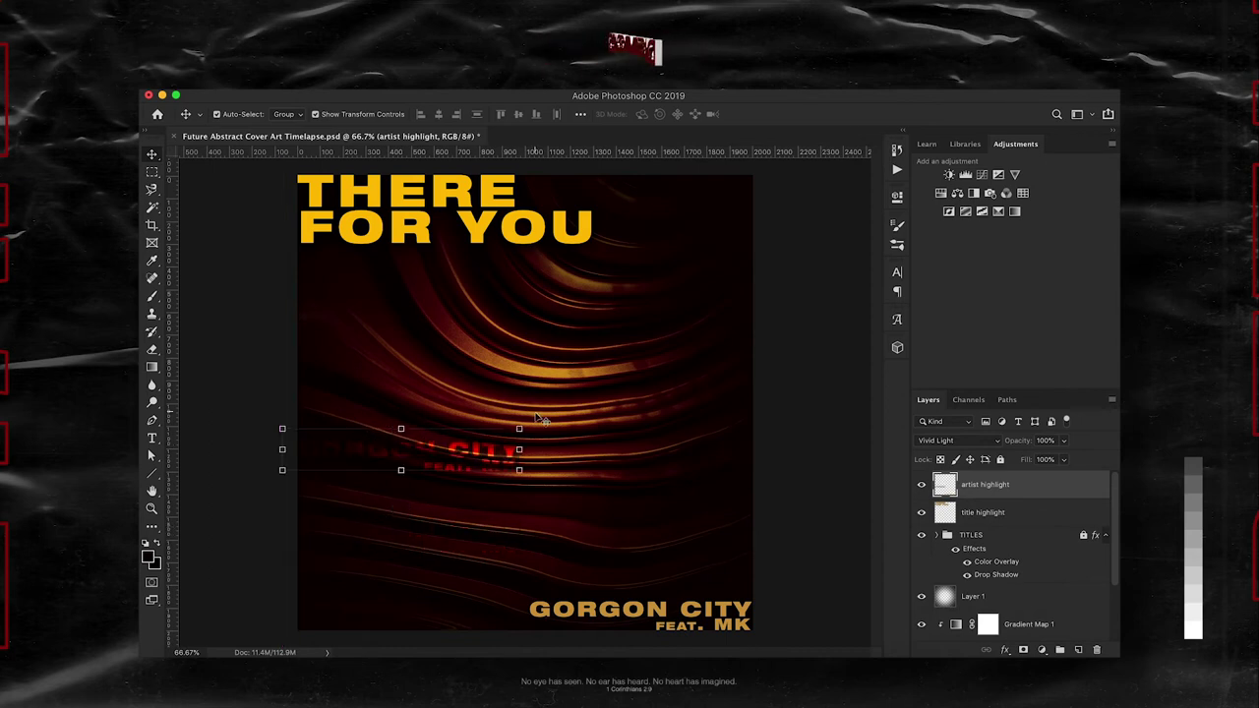
pyautogui.moveTo(541, 420); pyautogui.dragTo(430, 591)
pyautogui.moveTo(410, 387); pyautogui.dragTo(735, 351)
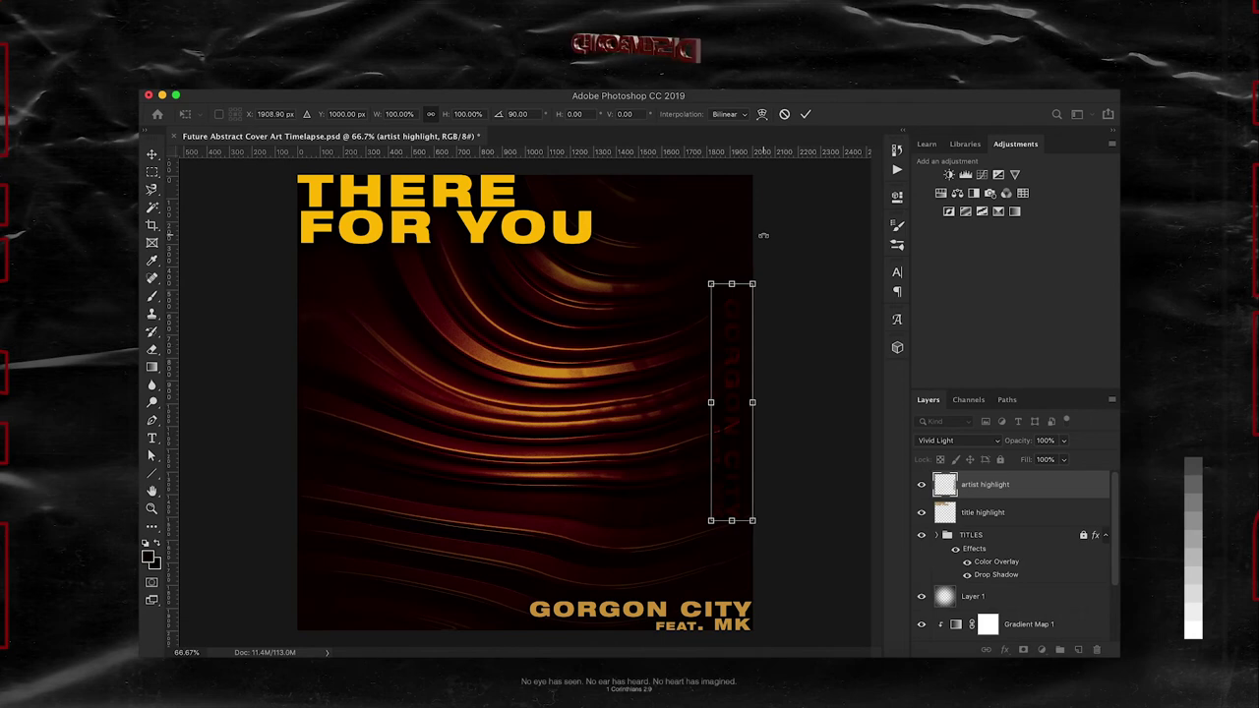
pyautogui.hotkey('ctrl', '+')
pyautogui.hotkey('ctrl', '+')
pyautogui.moveTo(584, 387); pyautogui.dragTo(600, 382)
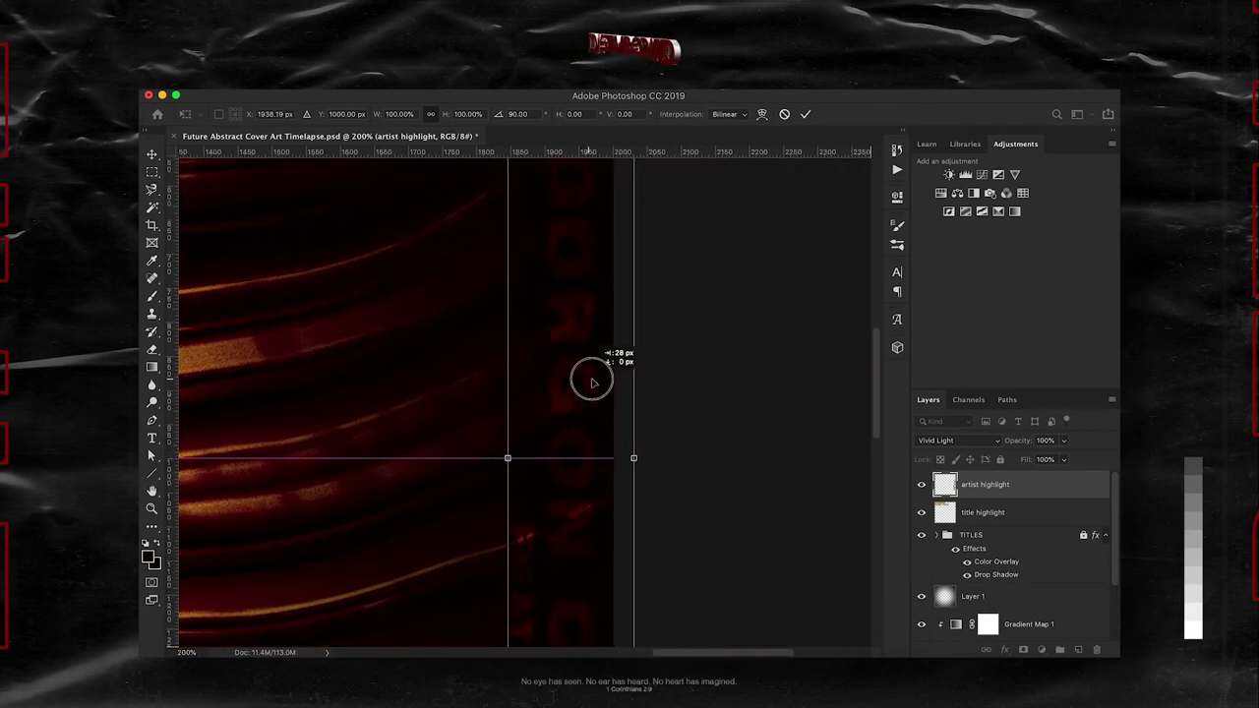
pyautogui.hotkey('shift', 'Right')
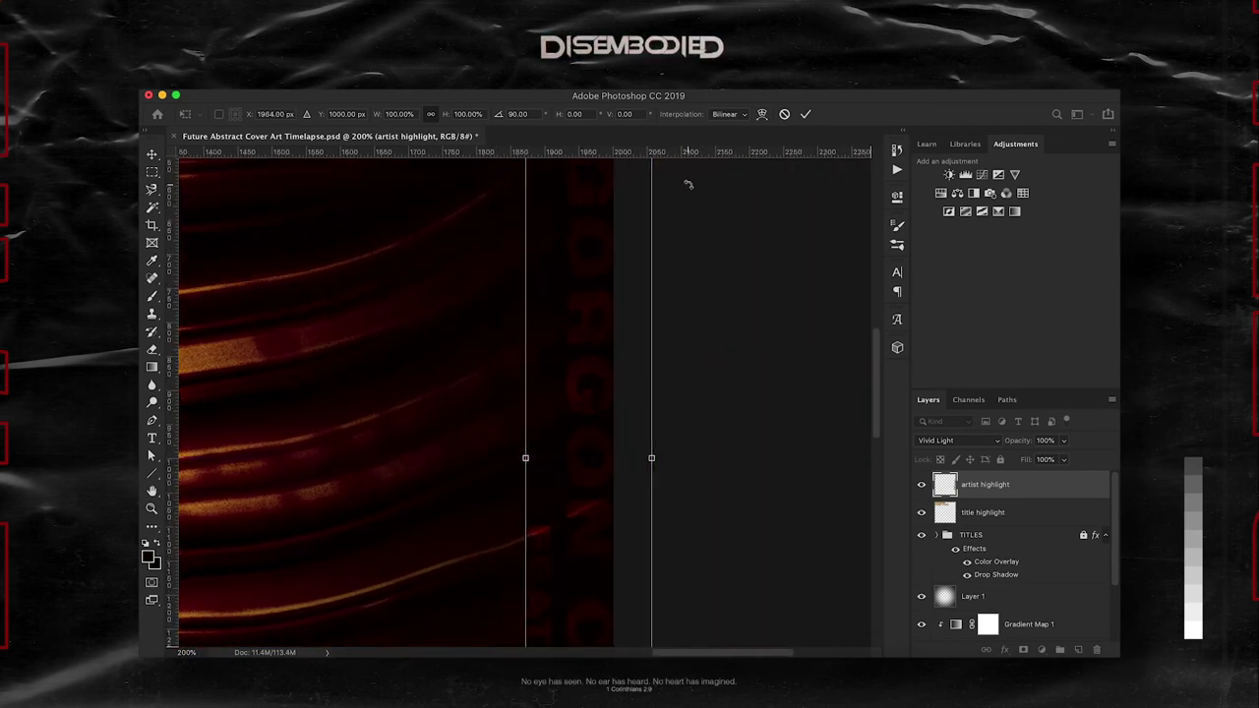
pyautogui.press('Return')
# Step: Lock the artist highlight layer and hide the TITLES group to expose the title highlight
pyautogui.hotkey('ctrl', '0')
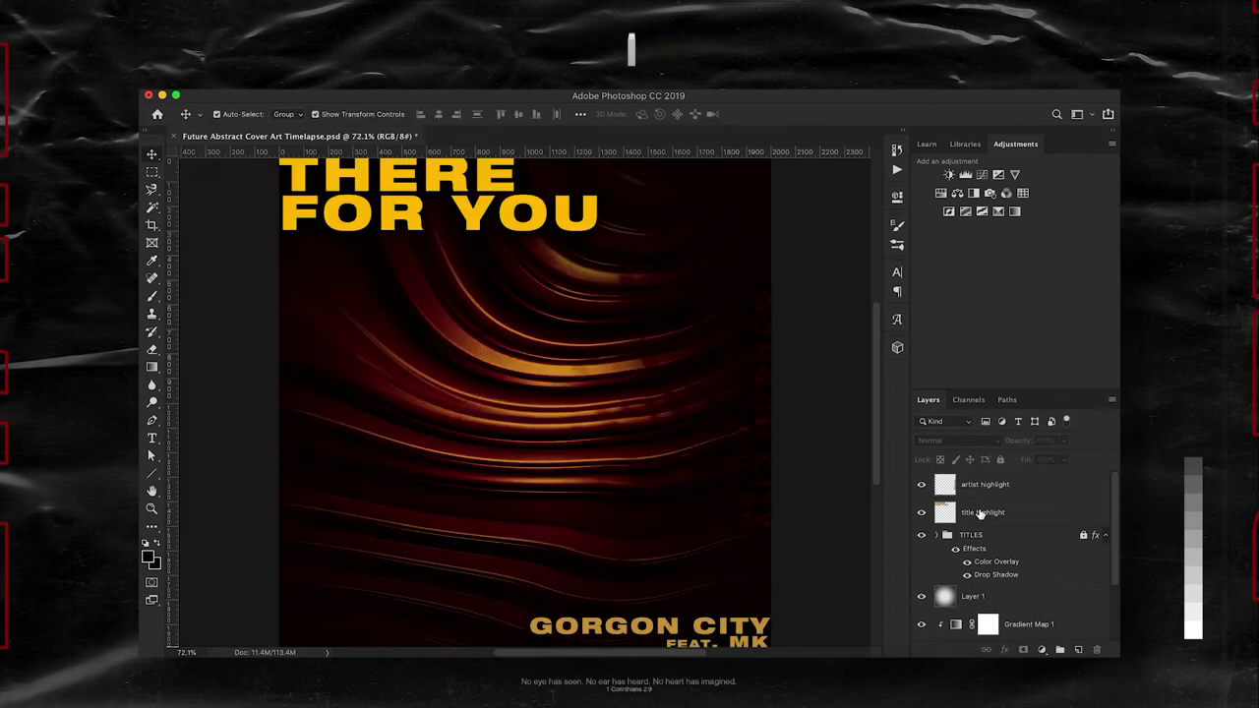
pyautogui.click(952, 513)
pyautogui.click(983, 484)
pyautogui.click(1001, 459)
pyautogui.click(984, 512)
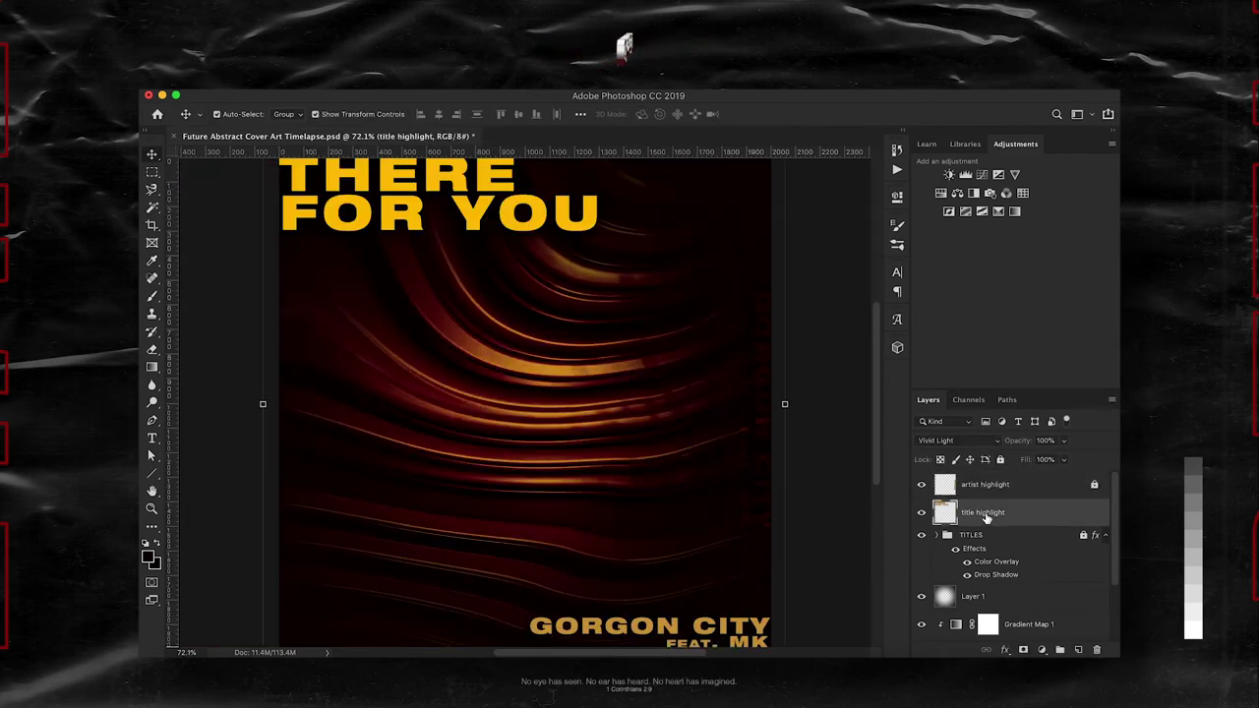
pyautogui.click(921, 534)
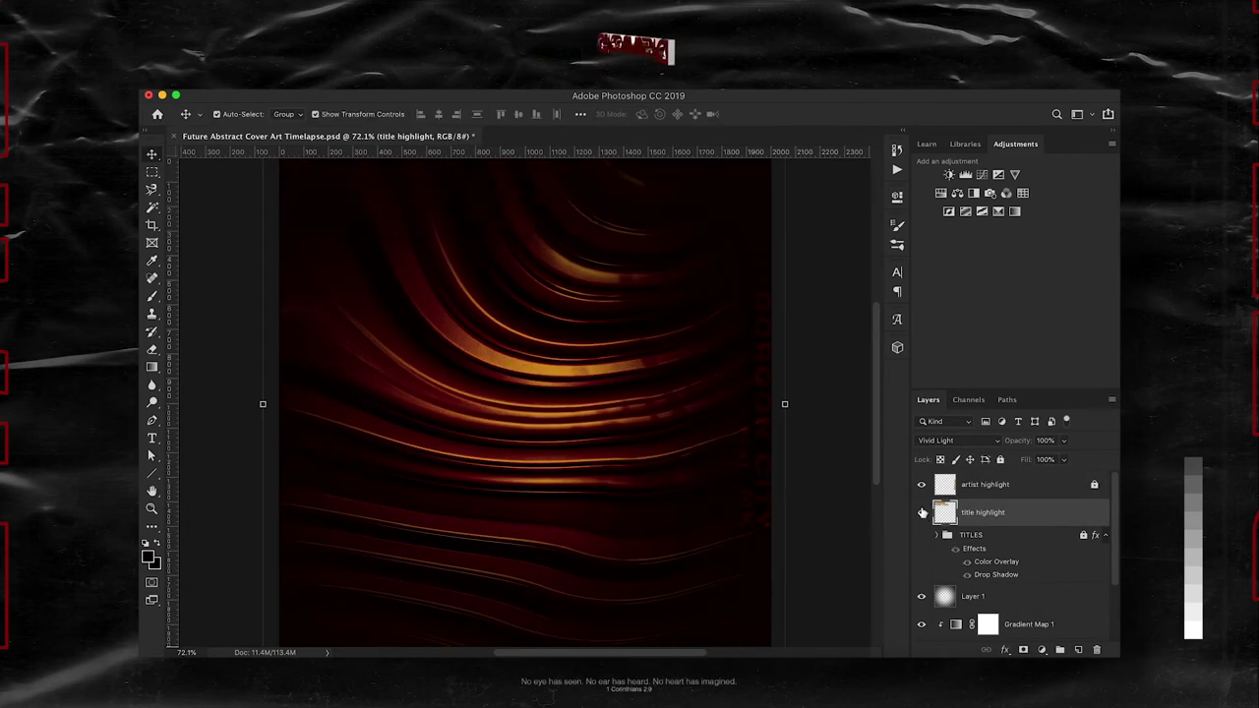
pyautogui.scroll(-2, 531, 241)
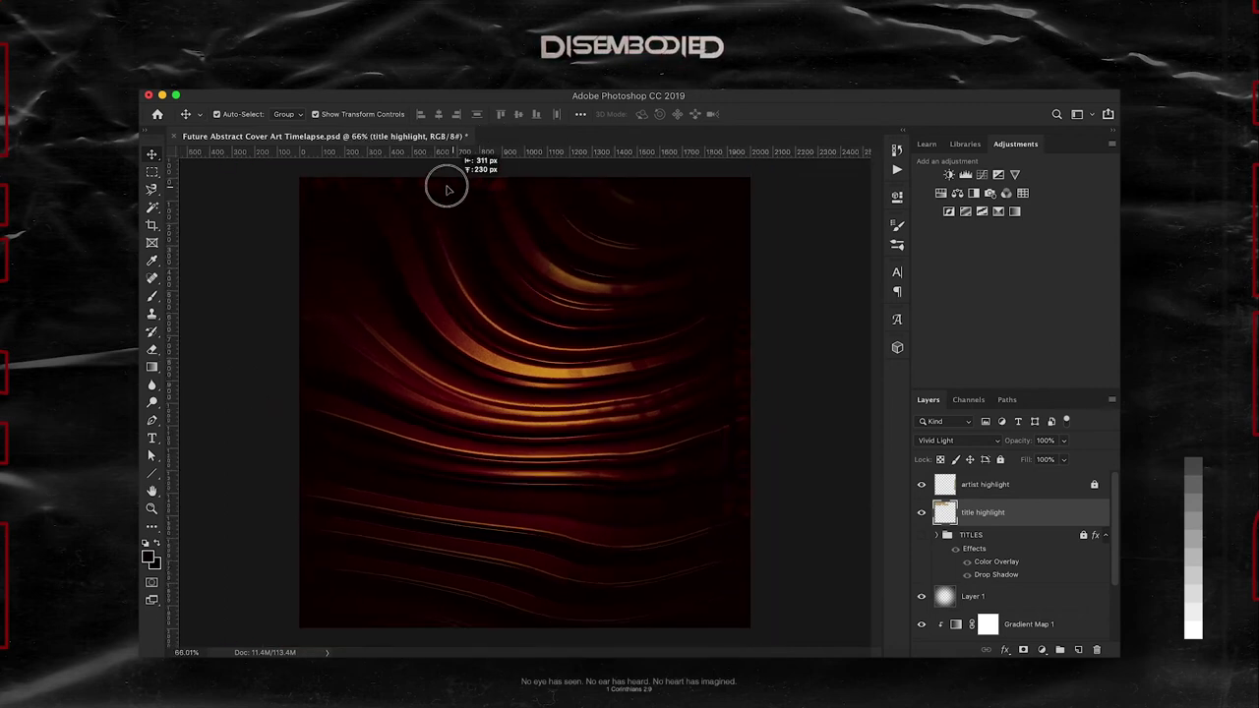
# Step: Move the title highlight layer down over the title area
pyautogui.press('m')
pyautogui.moveTo(499, 504); pyautogui.dragTo(730, 621)
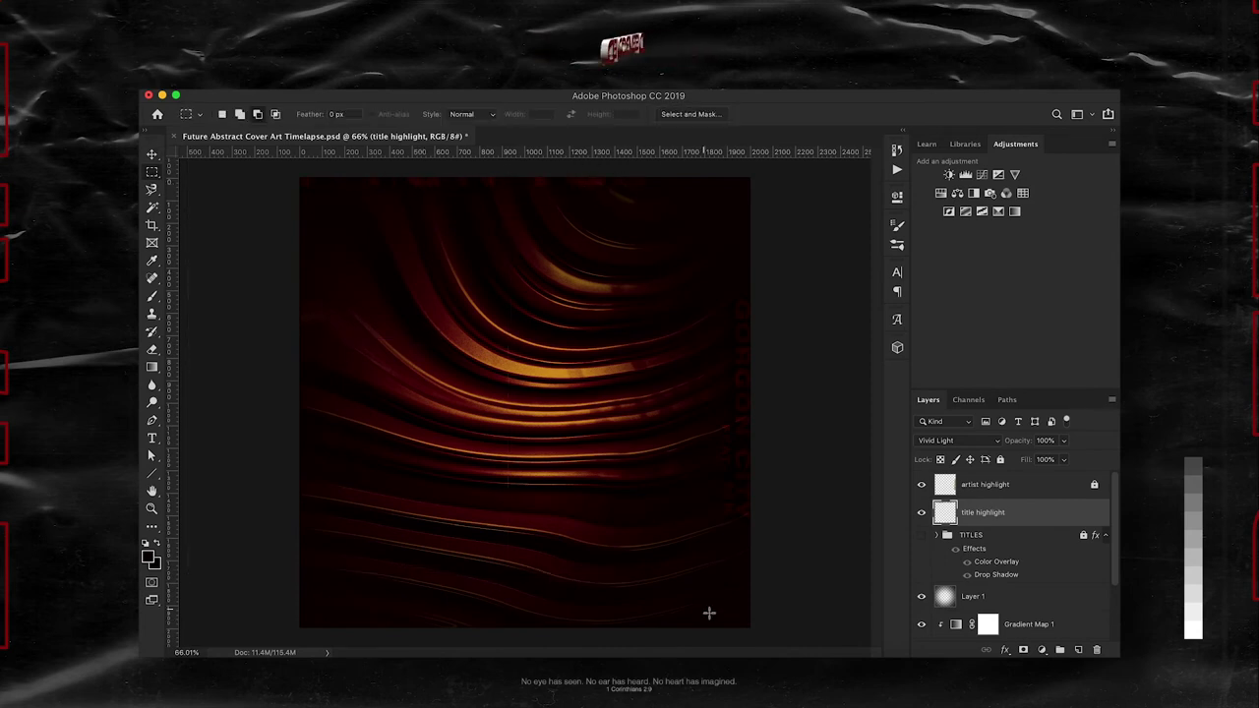
pyautogui.moveTo(713, 618); pyautogui.dragTo(305, 239)
pyautogui.hotkey('ctrl', 'd')
pyautogui.press('v')
pyautogui.moveTo(428, 288); pyautogui.dragTo(406, 410)
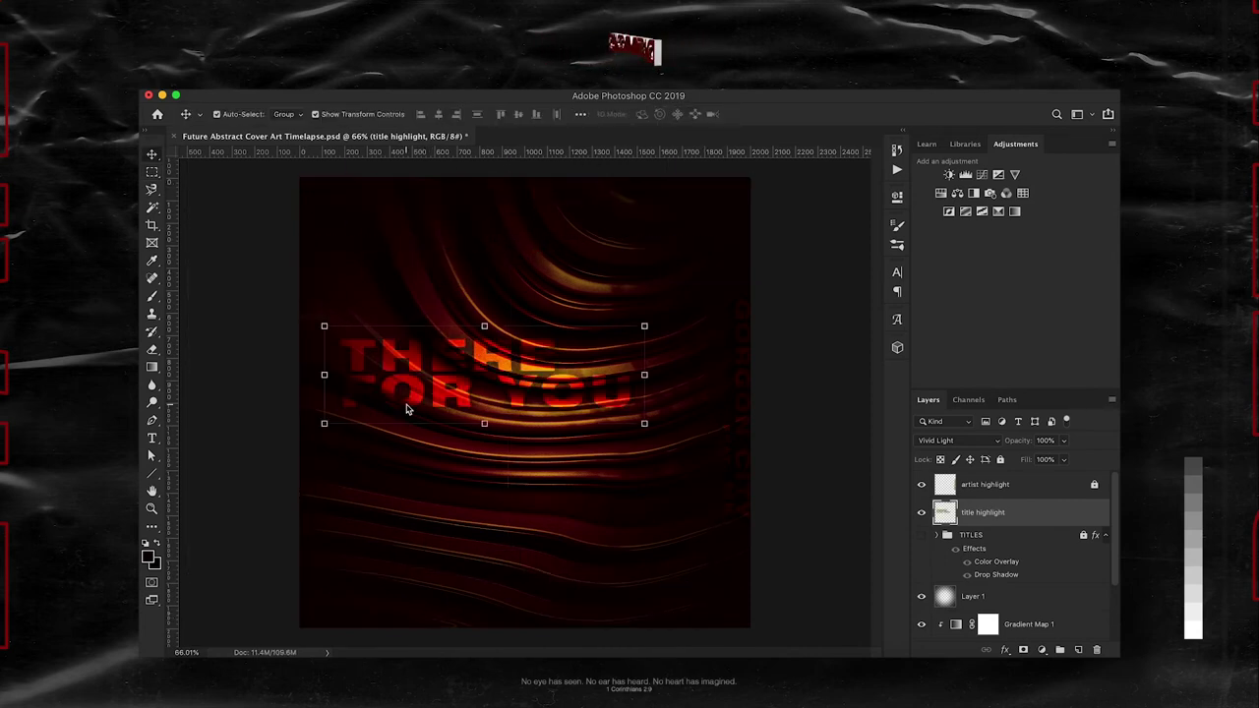
# Step: Rotate the title highlight -90° and place it vertically along the cover's left edge
pyautogui.click(922, 534)
pyautogui.moveTo(660, 314); pyautogui.dragTo(407, 295)
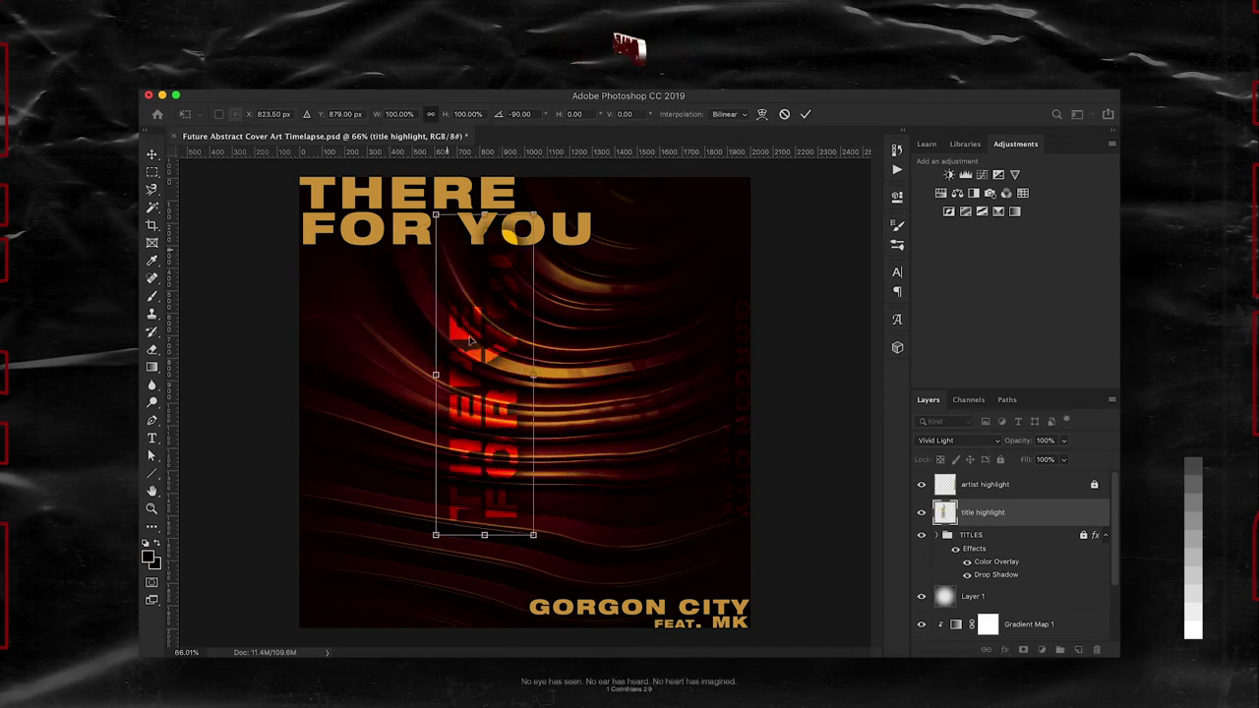
pyautogui.moveTo(458, 359)
pyautogui.mouseDown()
pyautogui.moveTo(357, 433)
pyautogui.moveTo(323, 435)
pyautogui.moveTo(324, 463)
pyautogui.mouseUp()
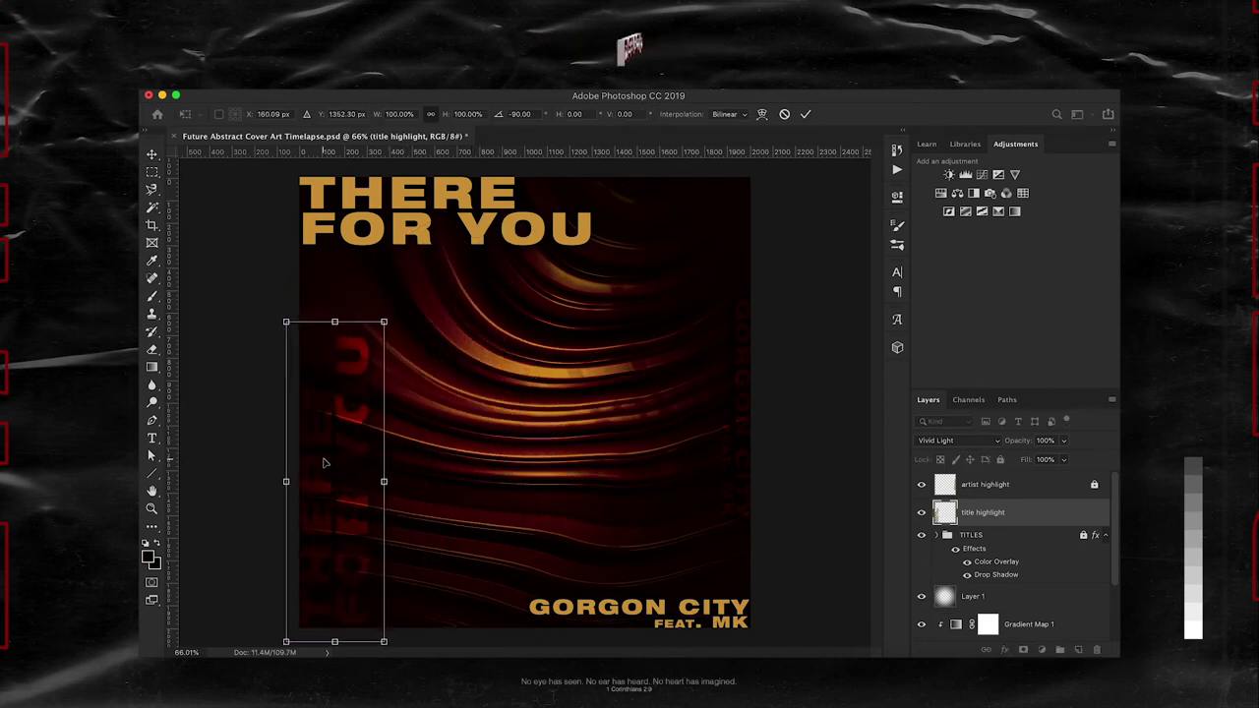
pyautogui.click(805, 115)
pyautogui.click(795, 324)
# Step: Move the artist highlight up about 122 px
pyautogui.click(745, 367)
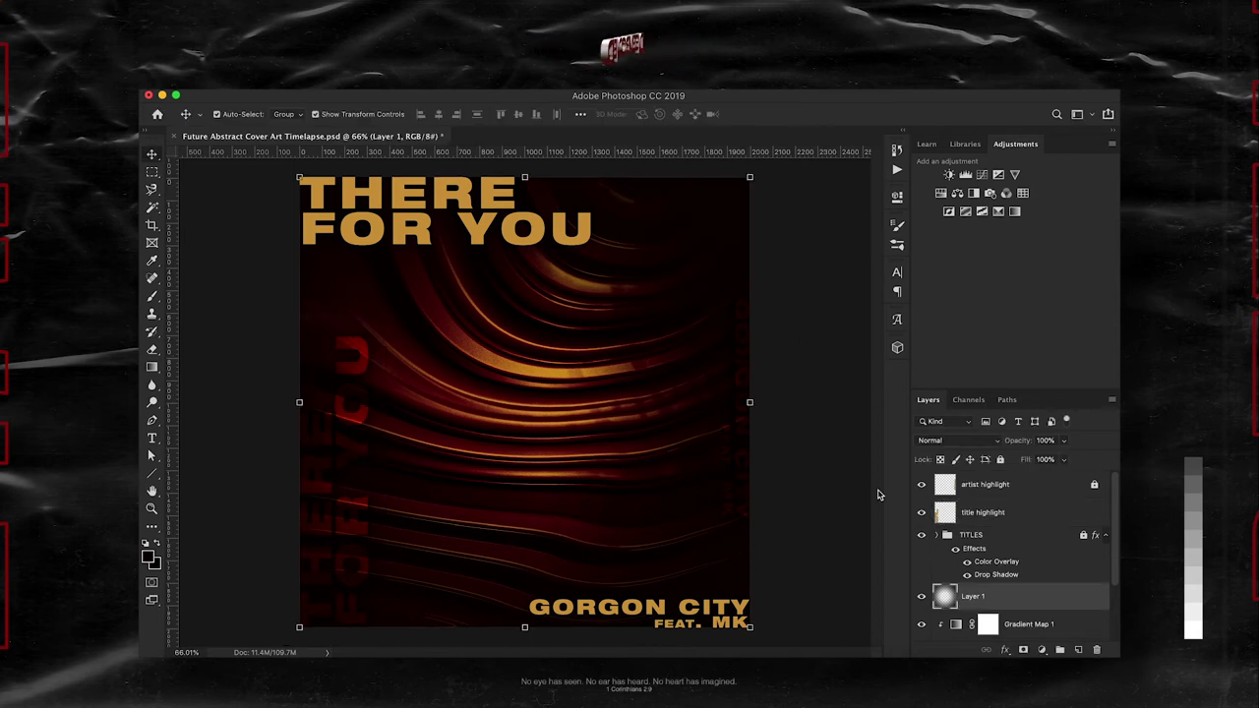
pyautogui.click(748, 378)
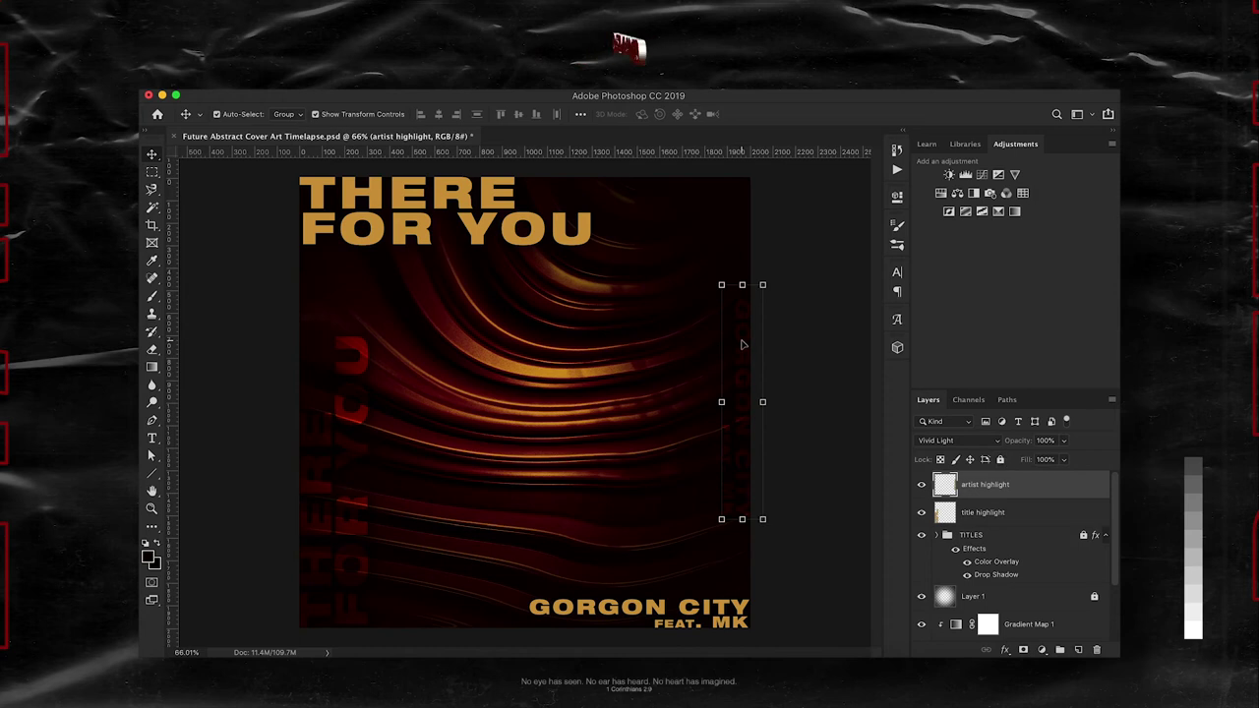
pyautogui.moveTo(742, 345); pyautogui.dragTo(738, 224)
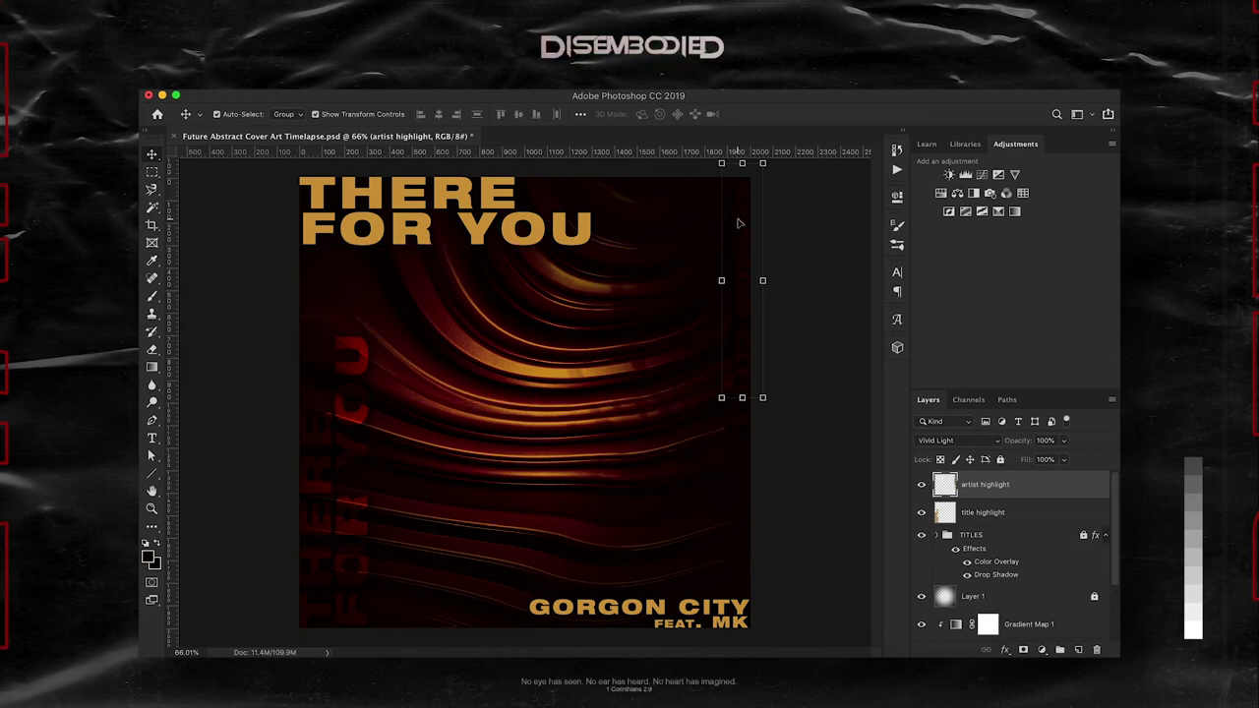
pyautogui.click(813, 222)
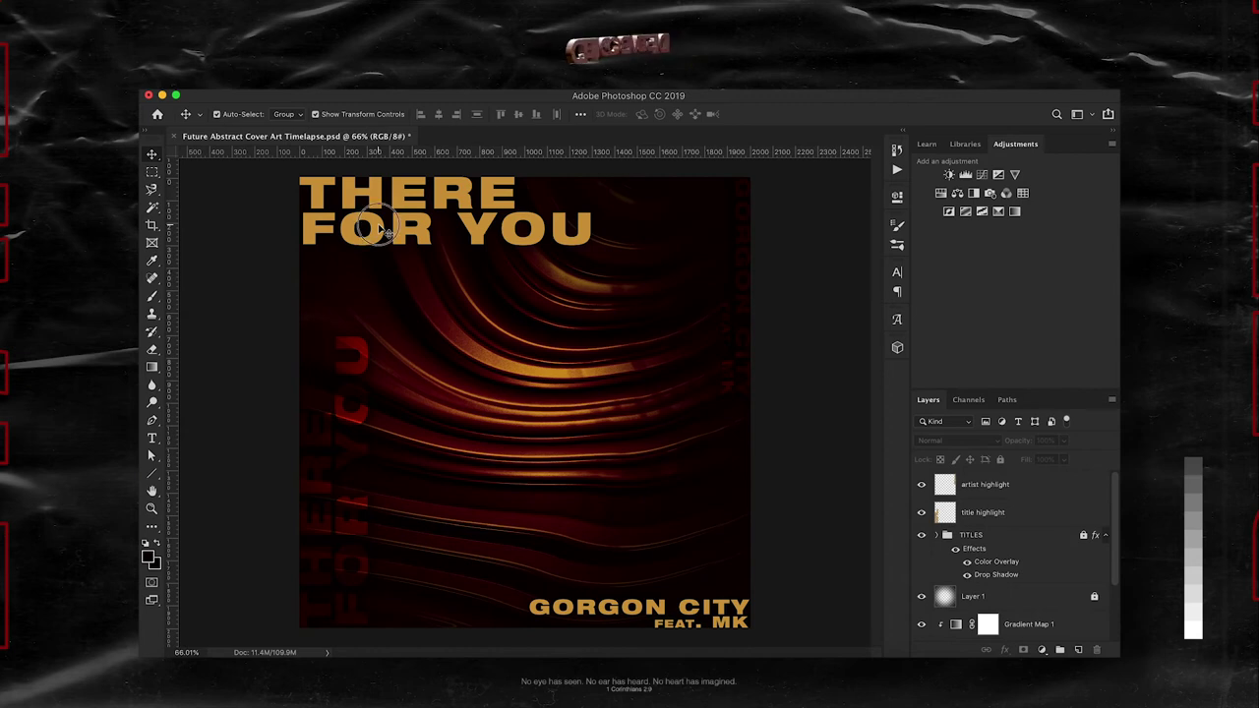
# Step: Expand the TITLES group and select the THERE FOR YOU text layer
pyautogui.click(969, 535)
pyautogui.doubleClick(947, 536)
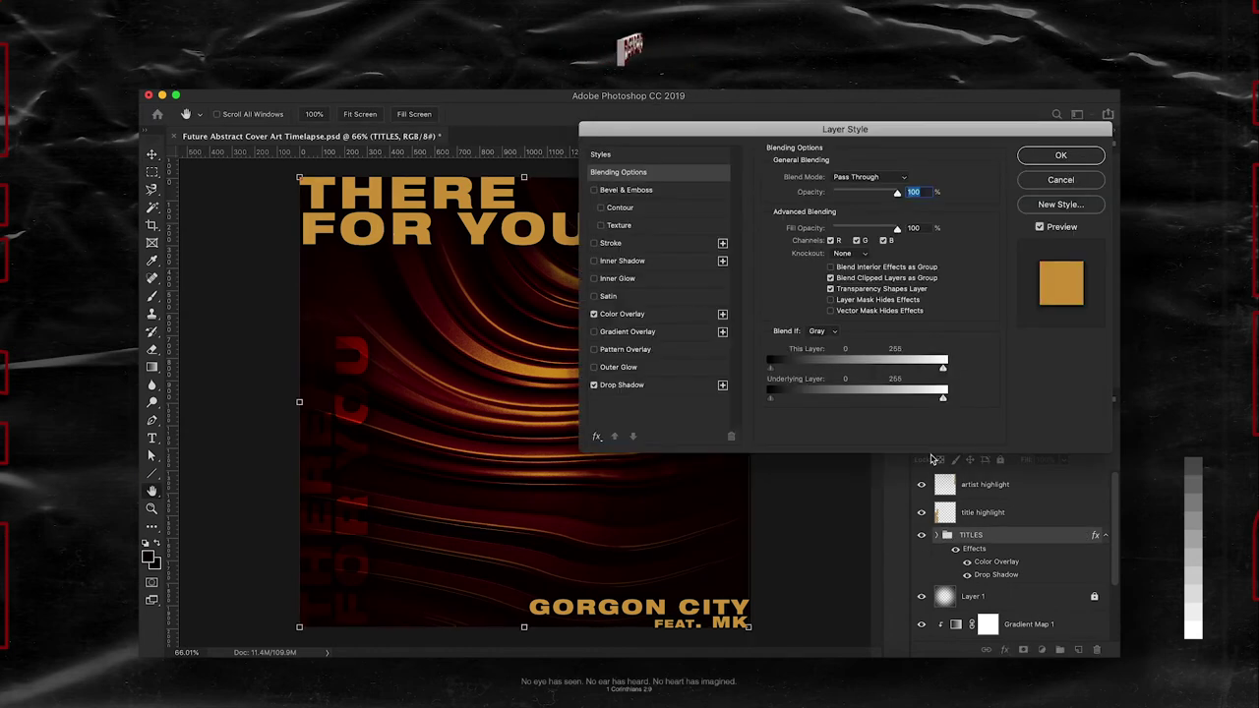
pyautogui.press('Escape')
pyautogui.scroll(-1, 990, 590)
pyautogui.click(989, 610)
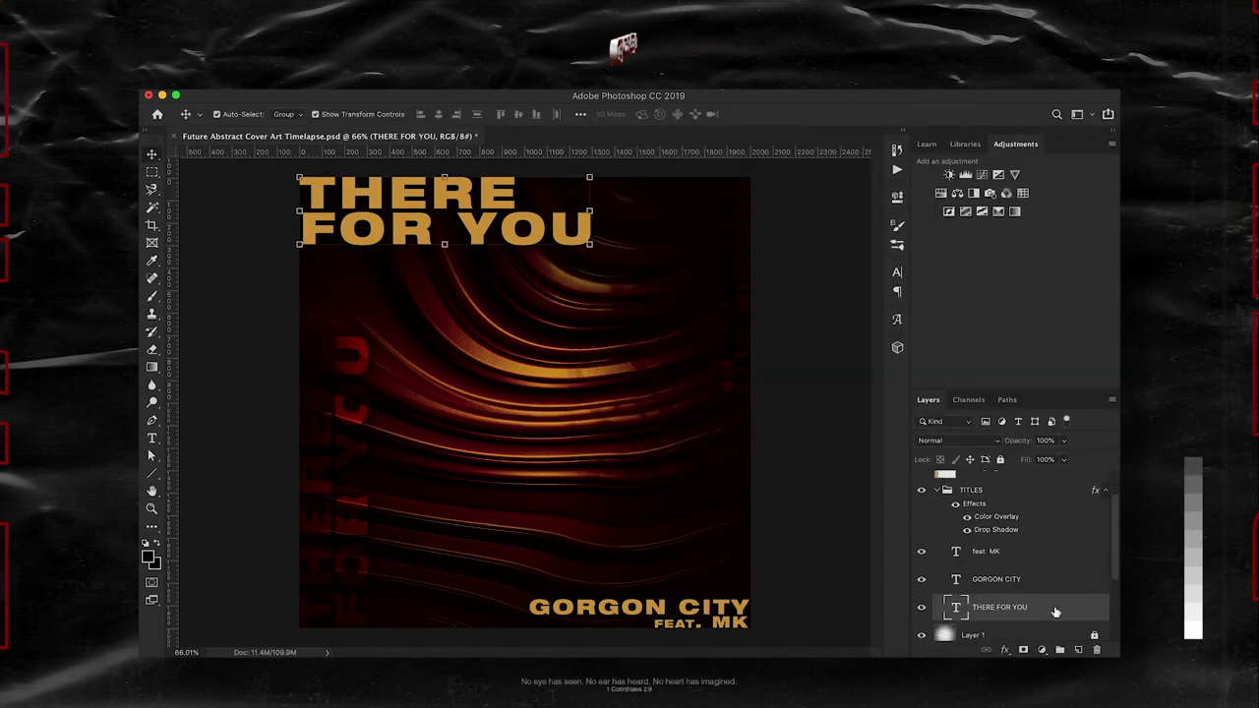
# Step: Set title tracking to -110 and delete FOR YOU, leaving the layer reading THERE
pyautogui.press('t')
pyautogui.moveTo(299, 229); pyautogui.dragTo(715, 217)
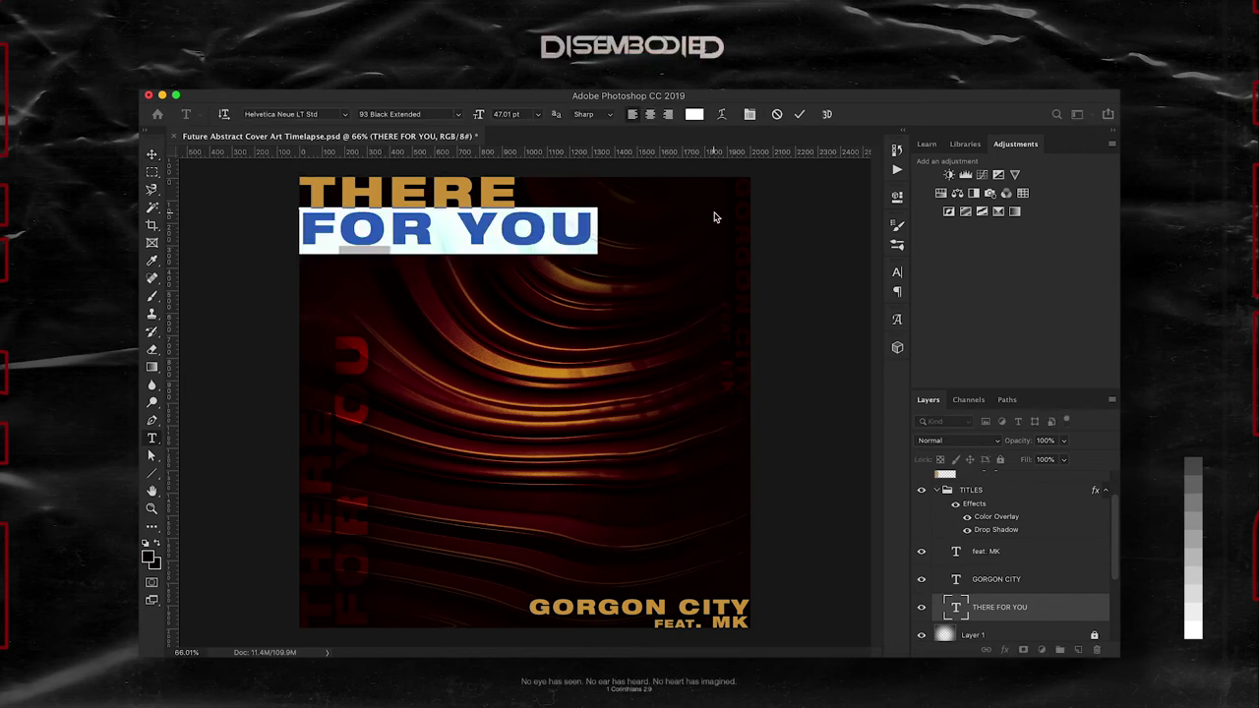
pyautogui.click(898, 278)
pyautogui.moveTo(738, 328); pyautogui.dragTo(733, 327)
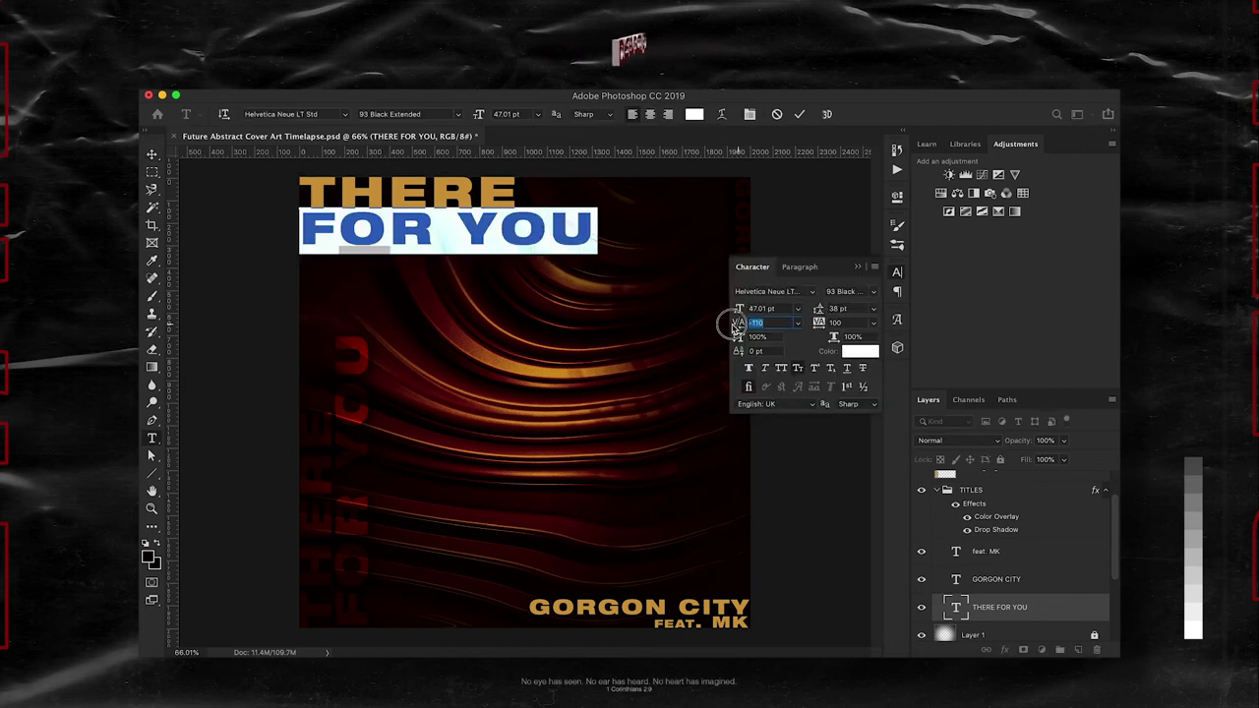
pyautogui.write('0')
pyautogui.press('Return')
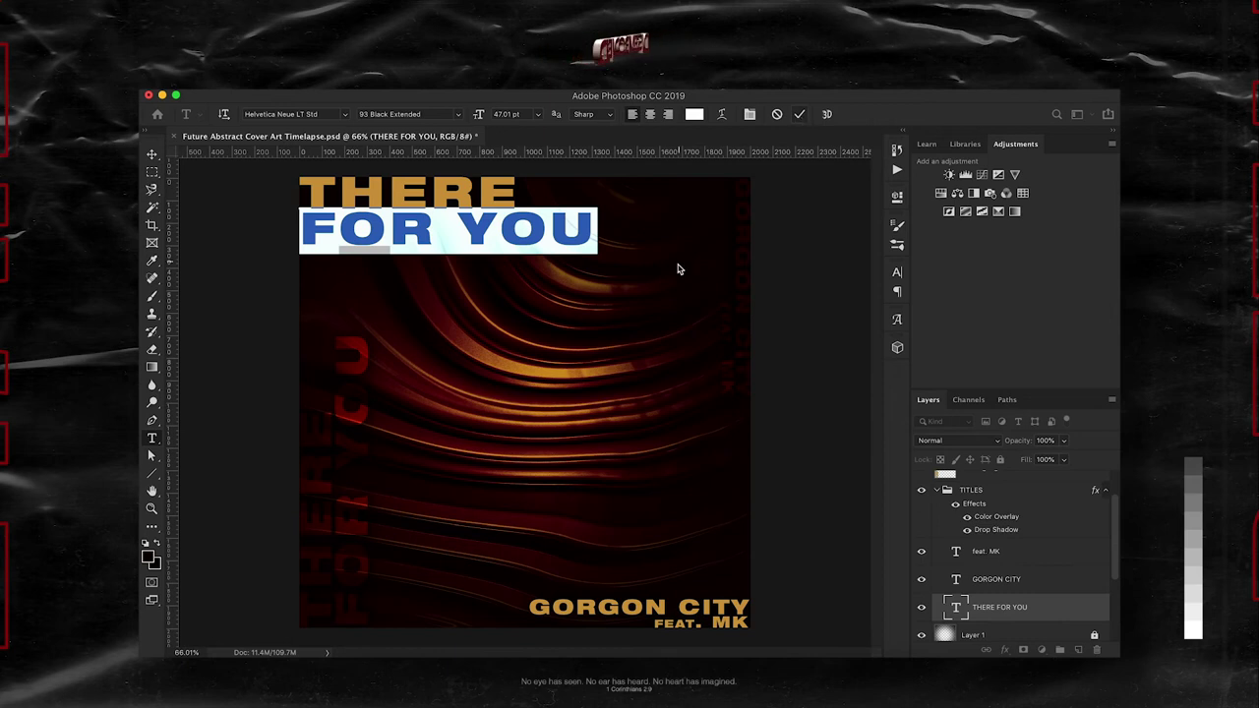
pyautogui.press('BackSpace')
pyautogui.hotkey('ctrl', 'Return')
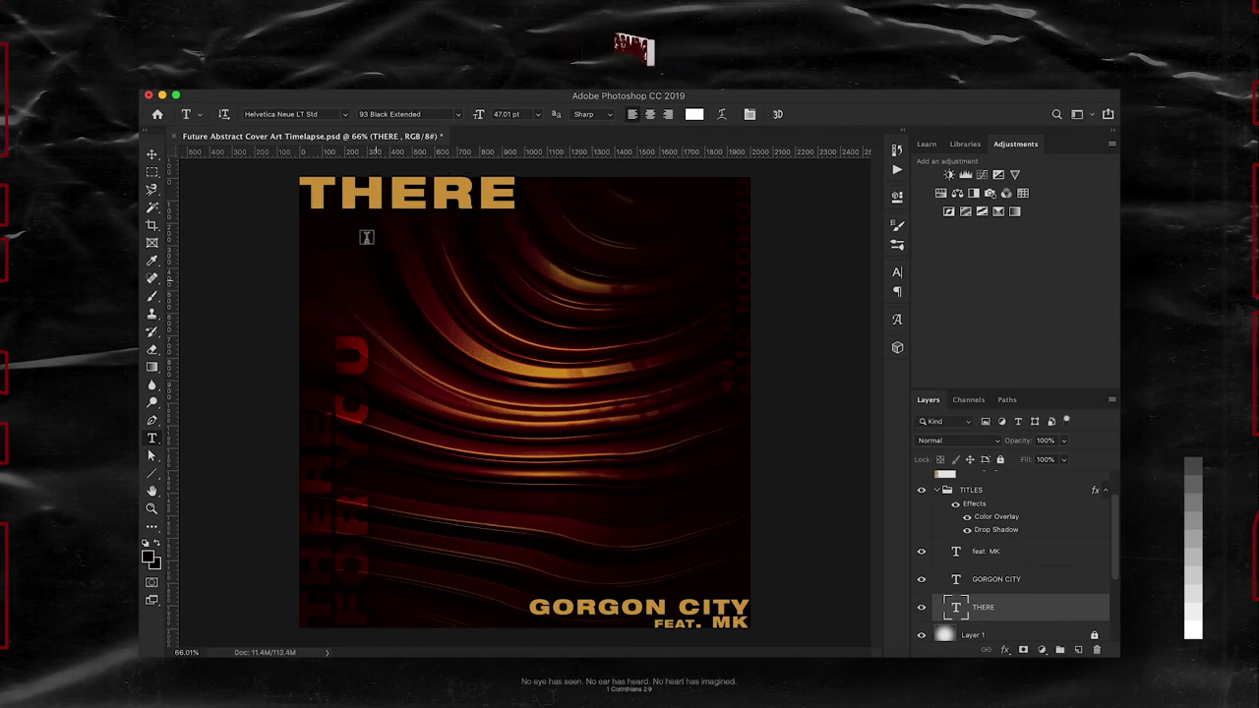
# Step: Add a new FOR YOU text layer below THERE and select it
pyautogui.click(364, 241)
pyautogui.write('FOR YOU')
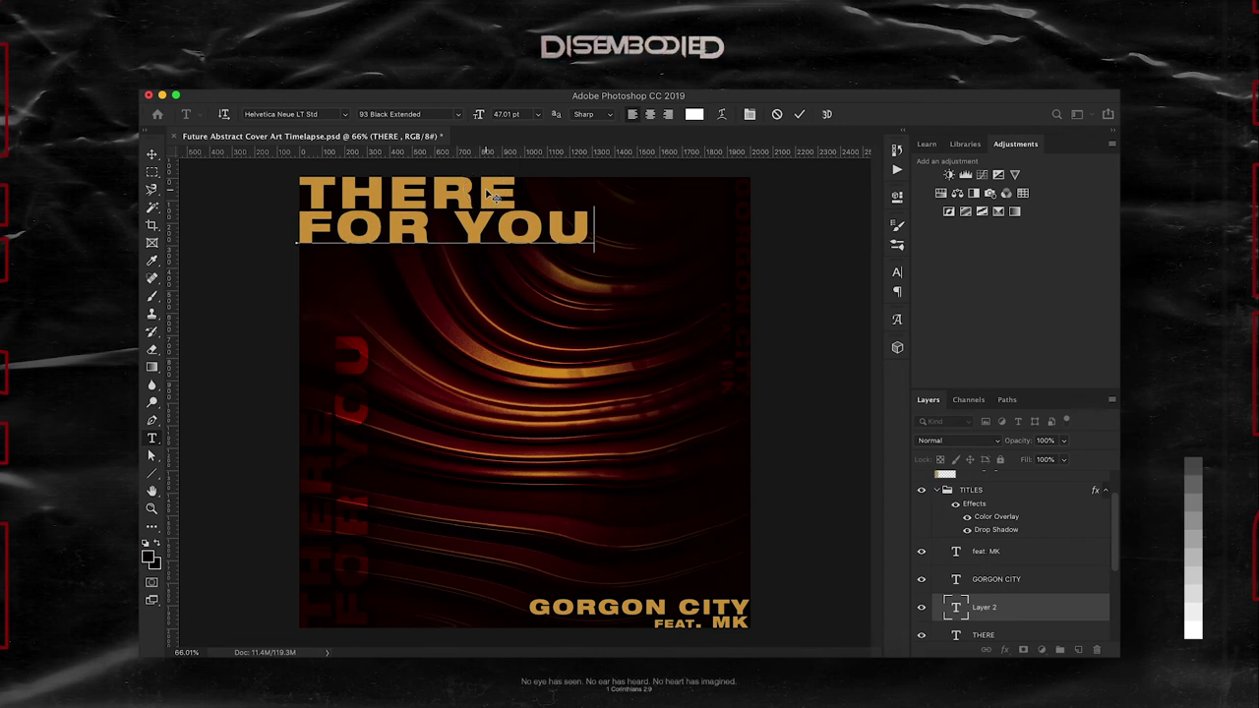
pyautogui.hotkey('ctrl', 'Return')
pyautogui.press('v')
pyautogui.click(483, 231)
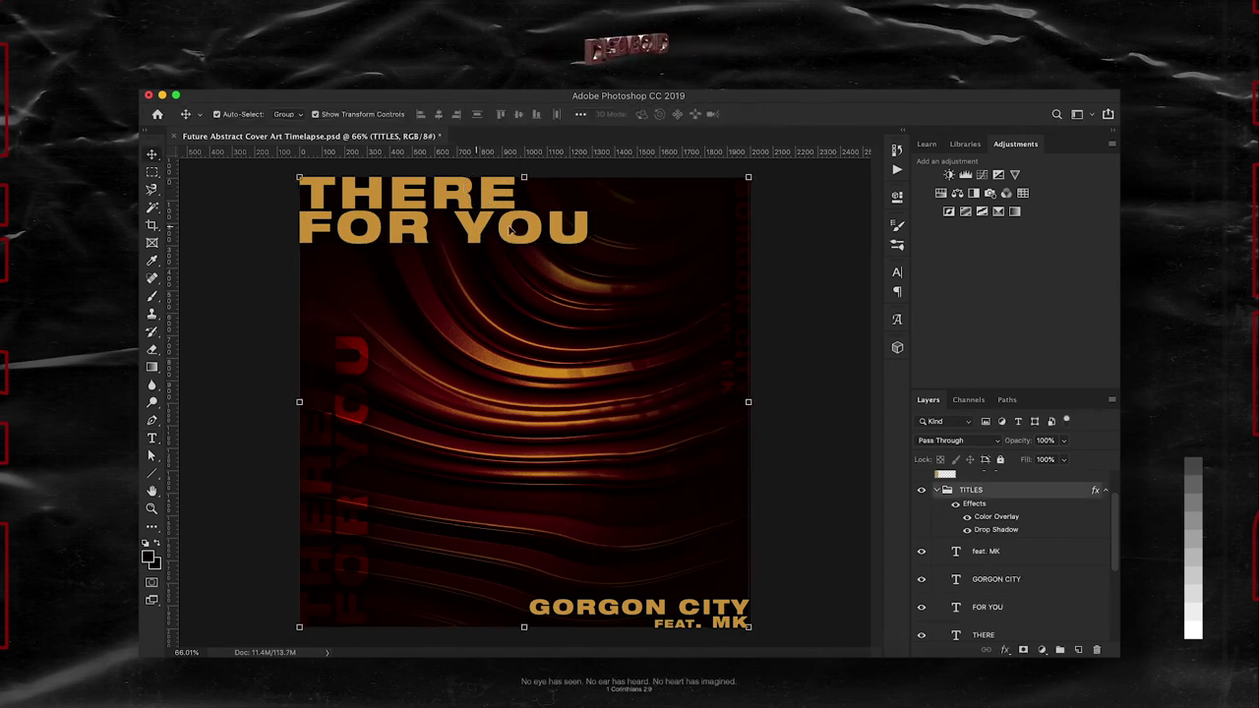
pyautogui.click(285, 123)
pyautogui.click(398, 236)
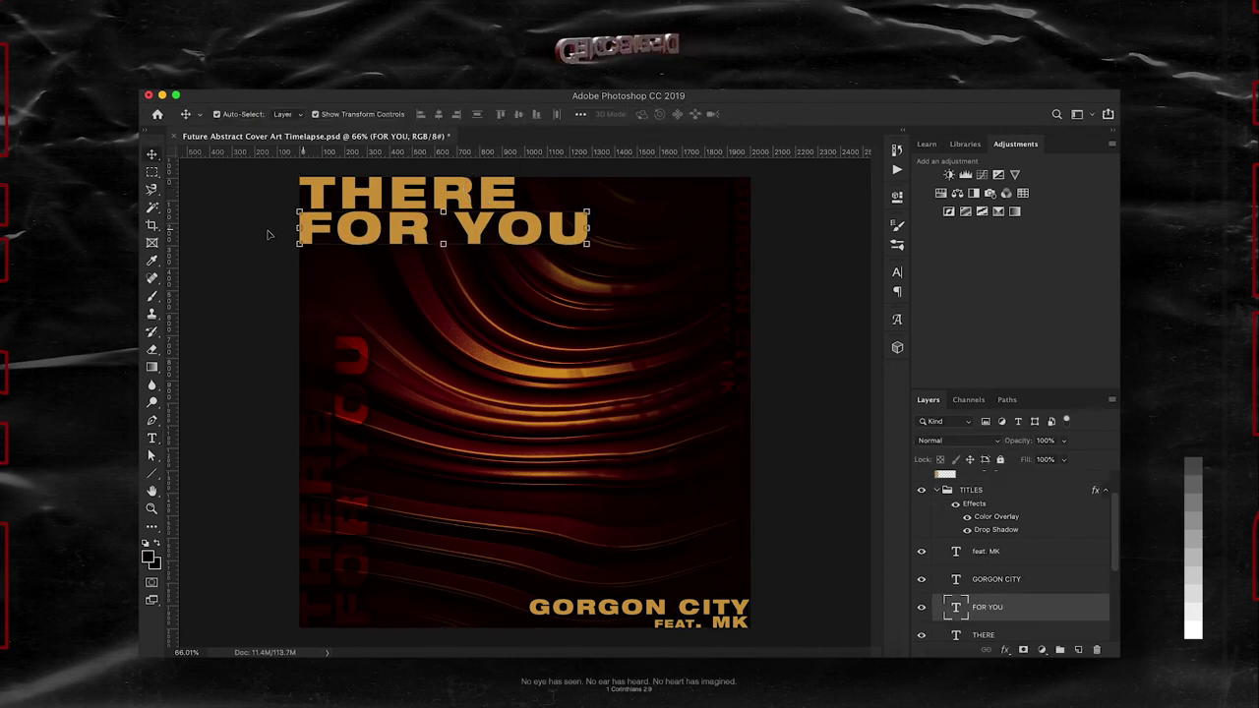
# Step: Cut the left vertical text strip onto its own Layer 2 with Layer Via Cut
pyautogui.click(274, 236)
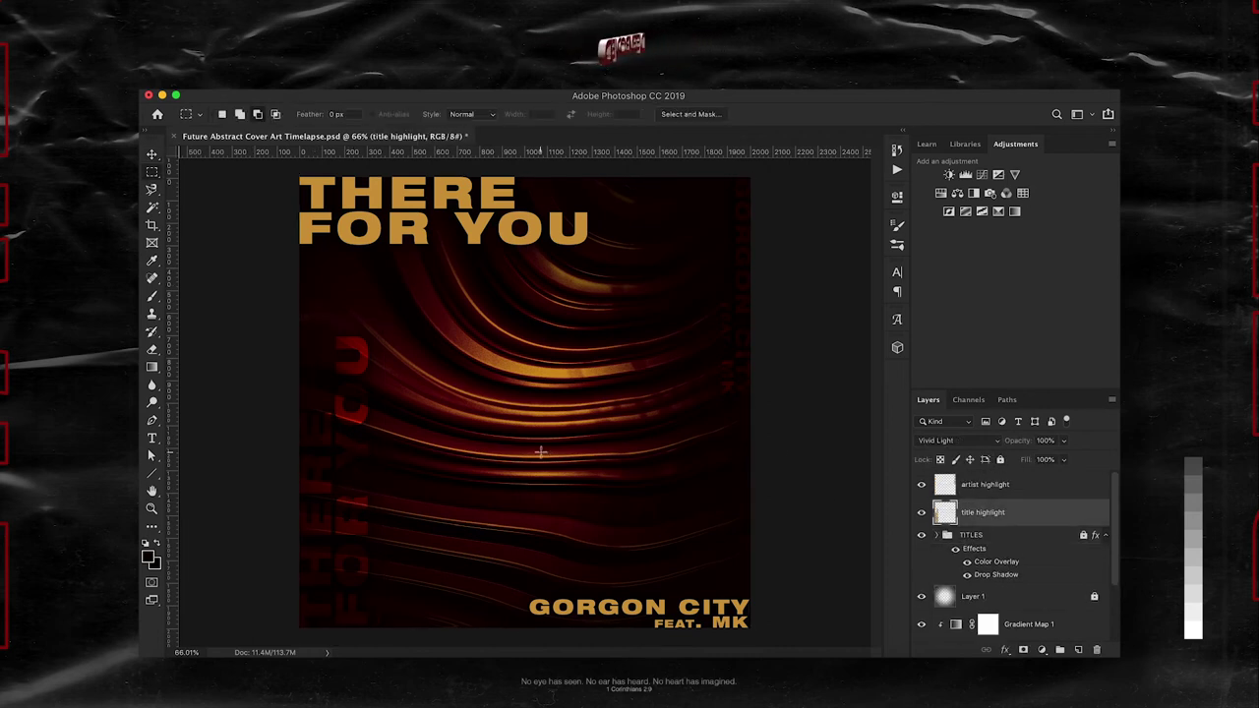
pyautogui.moveTo(340, 634); pyautogui.dragTo(332, 638)
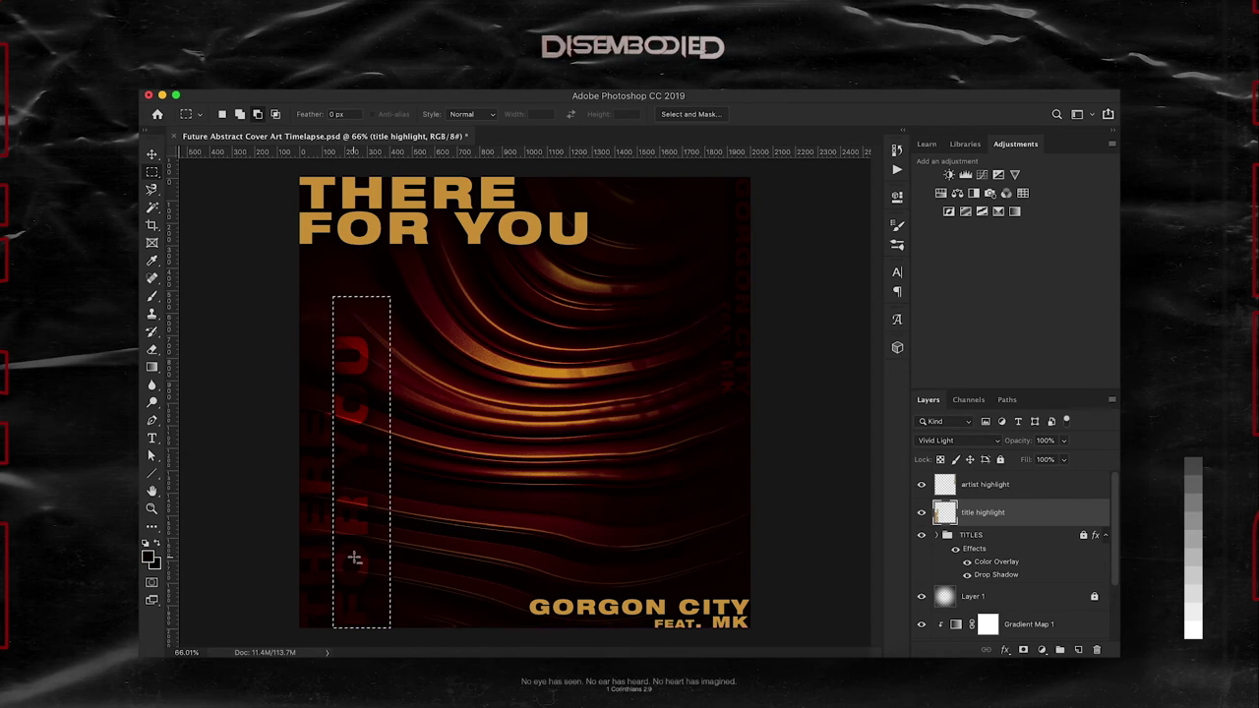
pyautogui.rightClick(353, 561)
pyautogui.click(420, 513)
pyautogui.press('v')
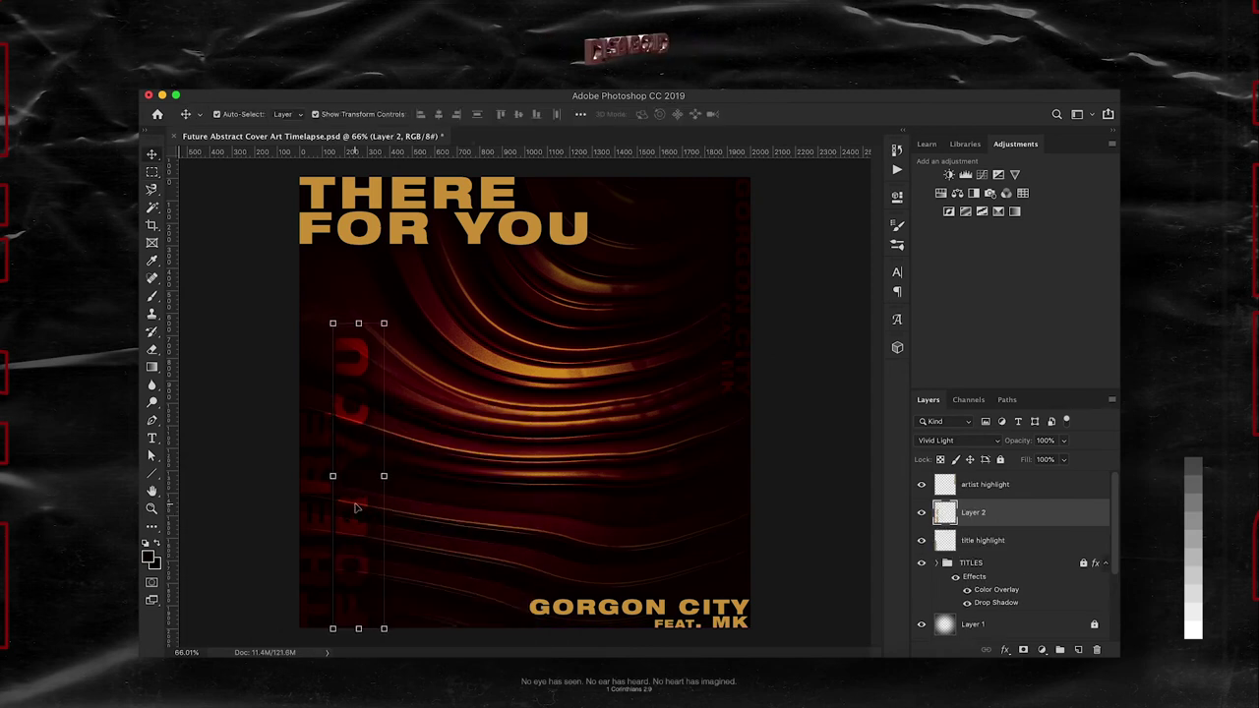
pyautogui.click(824, 305)
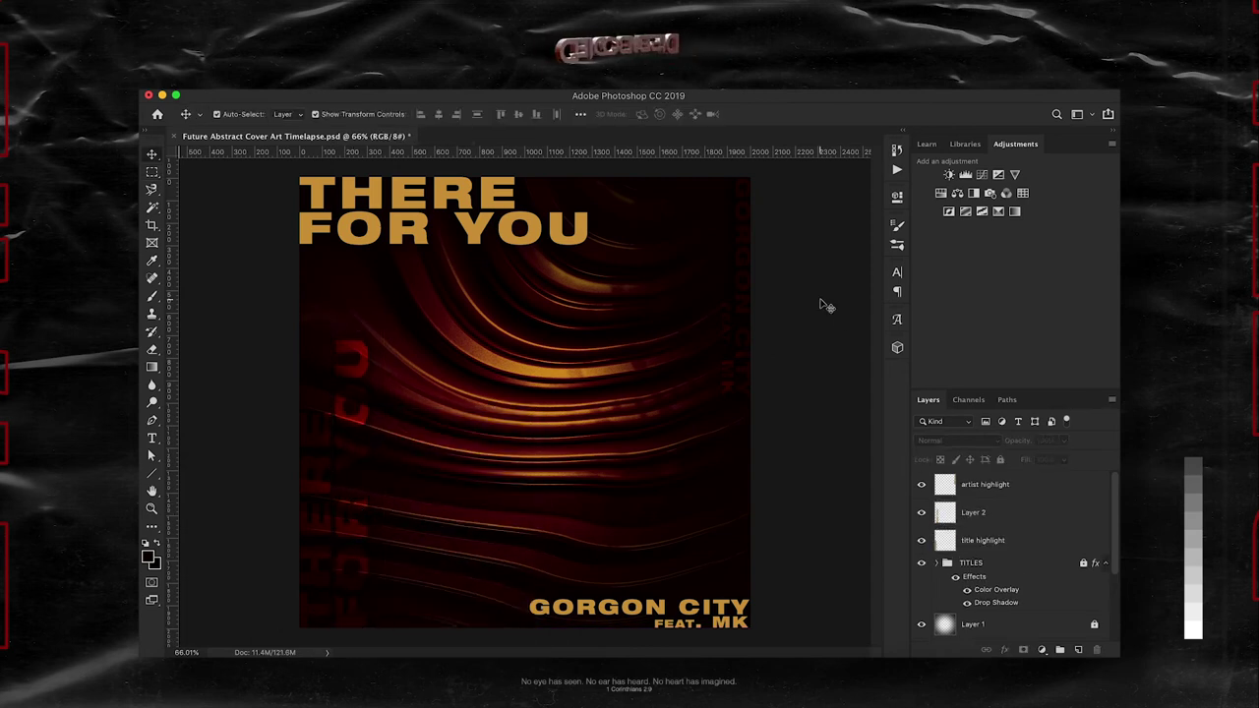
# Step: Set Layer 2 to Soft Light and group it with the artist highlight as Group 2
pyautogui.click(988, 485)
pyautogui.keyDown('shift'); pyautogui.click(983, 513); pyautogui.keyUp('shift')
pyautogui.rightClick(984, 512)
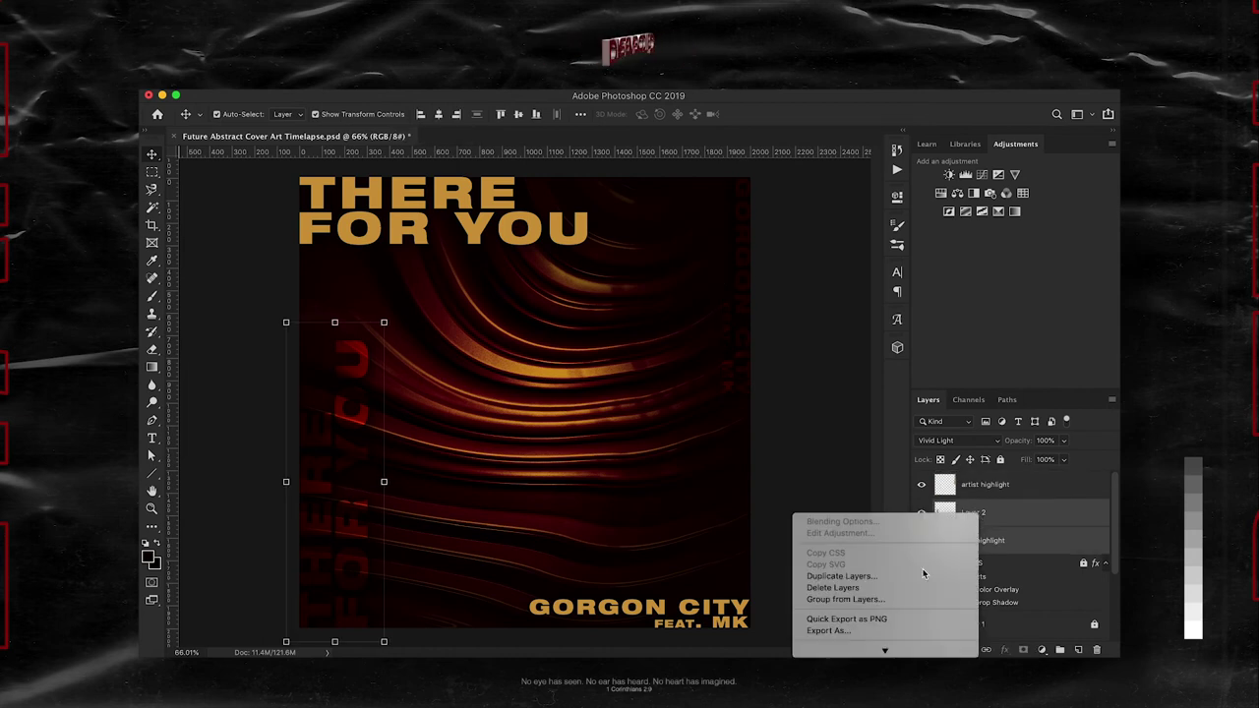
pyautogui.click(872, 600)
pyautogui.hotkey('ctrl', 'z')
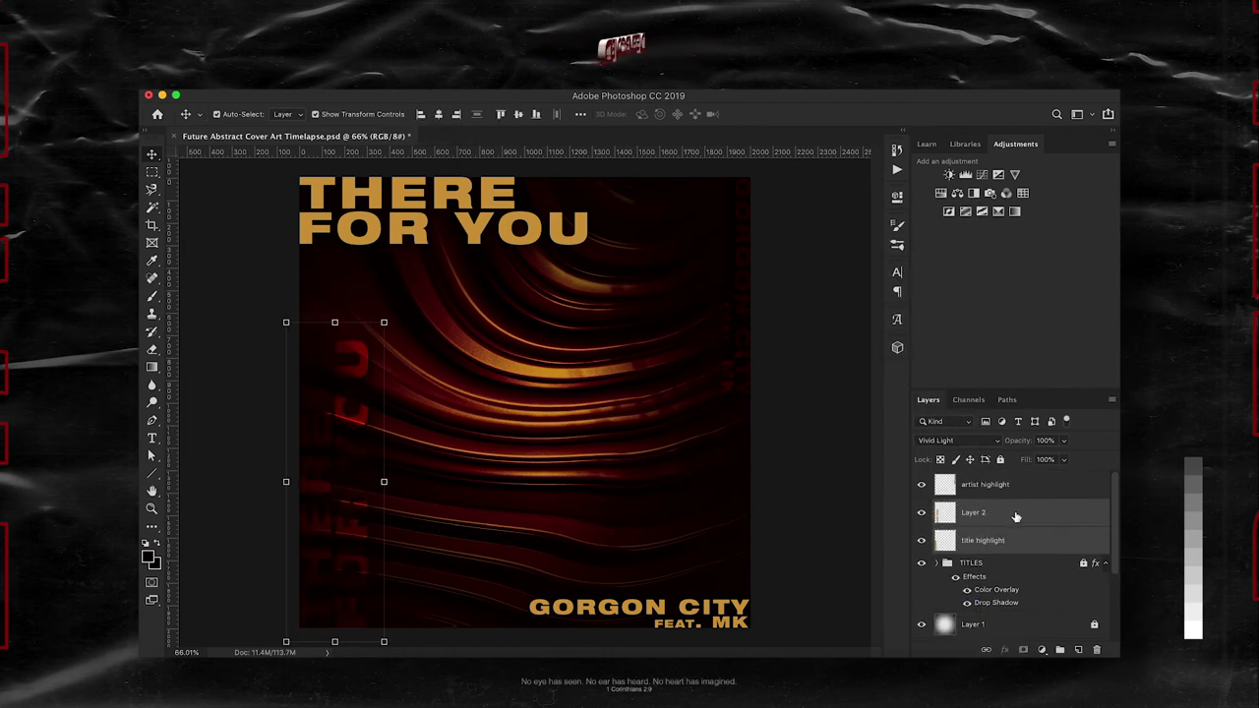
pyautogui.click(984, 513)
pyautogui.rightClick(983, 513)
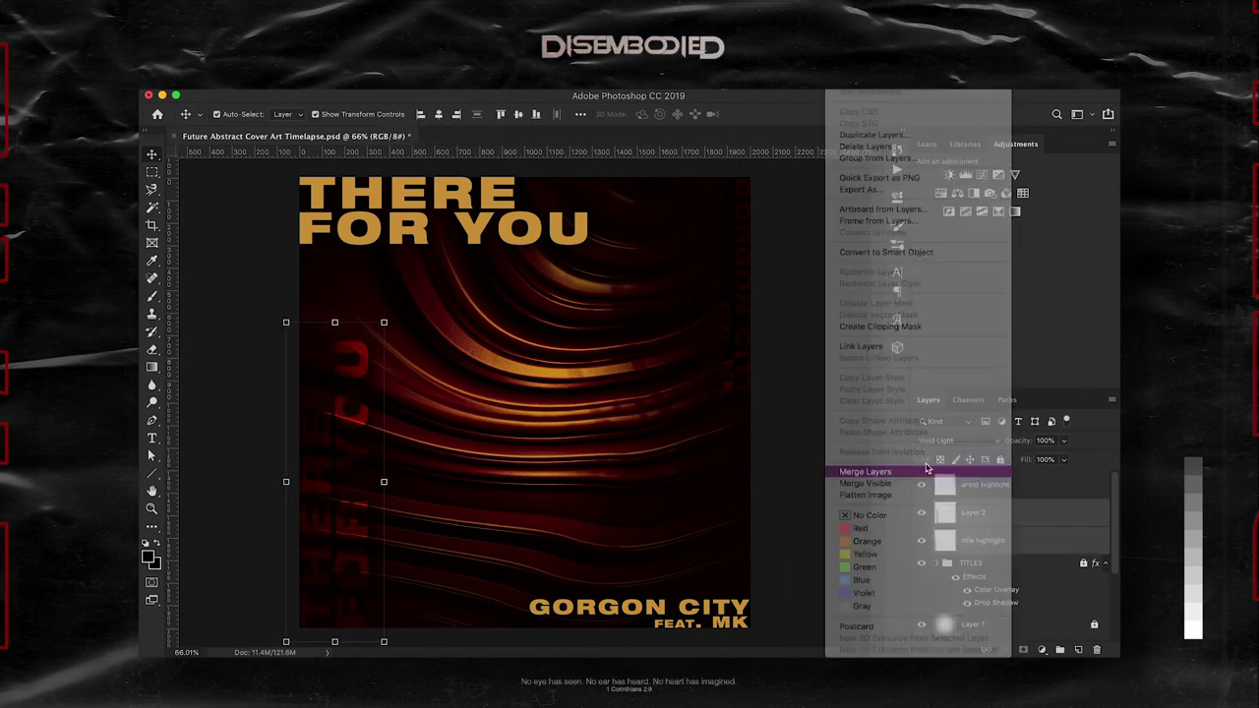
pyautogui.click(960, 440)
pyautogui.click(951, 501)
pyautogui.hotkey('ctrl', 'g')
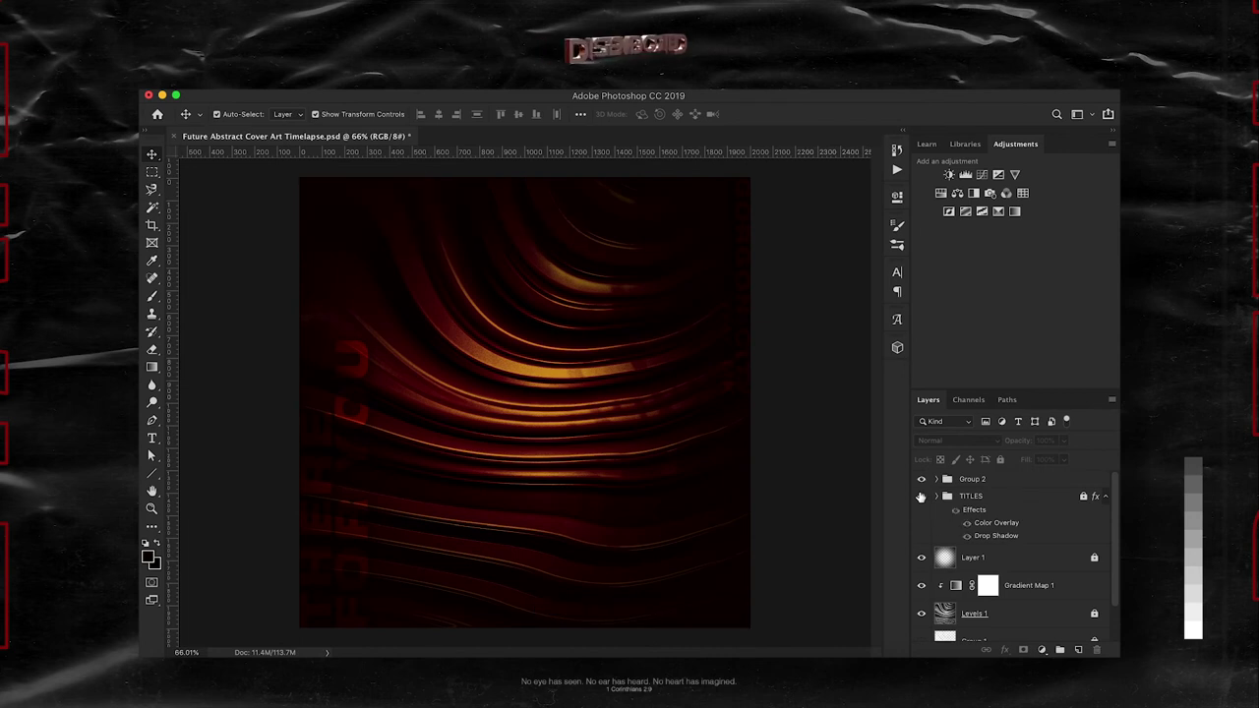
# Step: Change the TITLES group's Color Overlay to a deeper gold #b77d1a
pyautogui.click(988, 524)
pyautogui.doubleClick(996, 523)
pyautogui.click(905, 179)
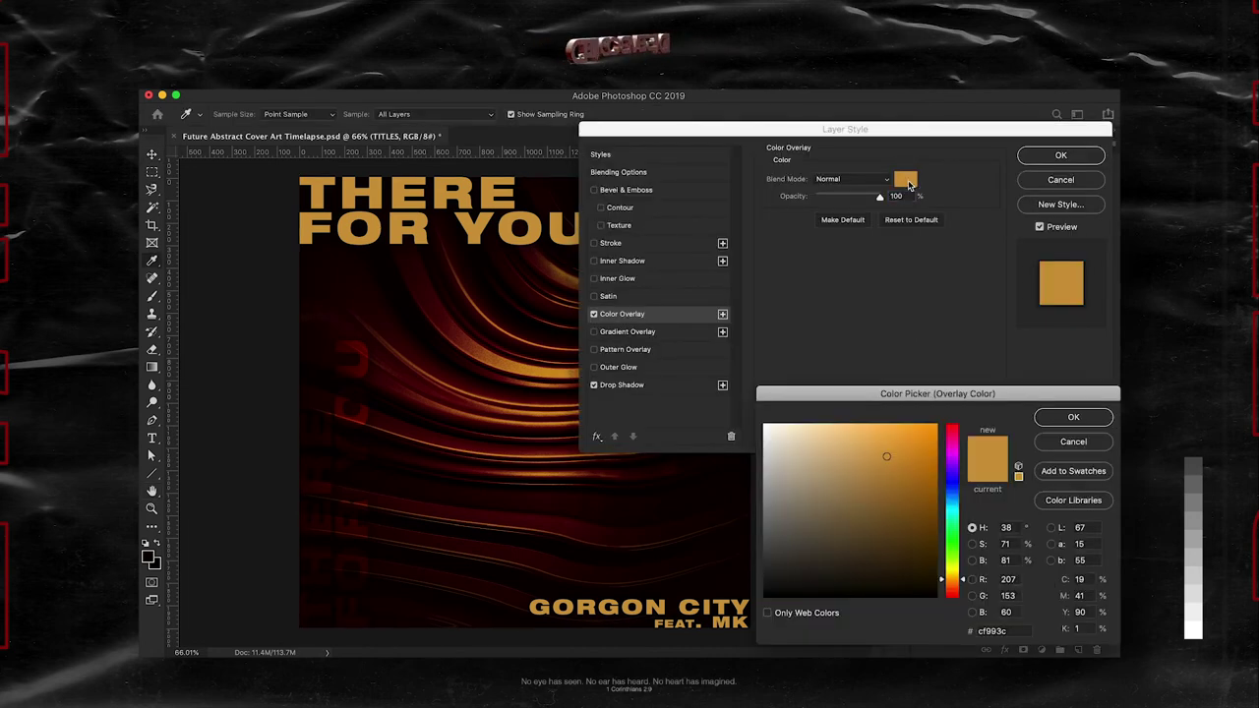
pyautogui.moveTo(864, 442)
pyautogui.mouseDown()
pyautogui.moveTo(915, 457)
pyautogui.moveTo(912, 472)
pyautogui.mouseUp()
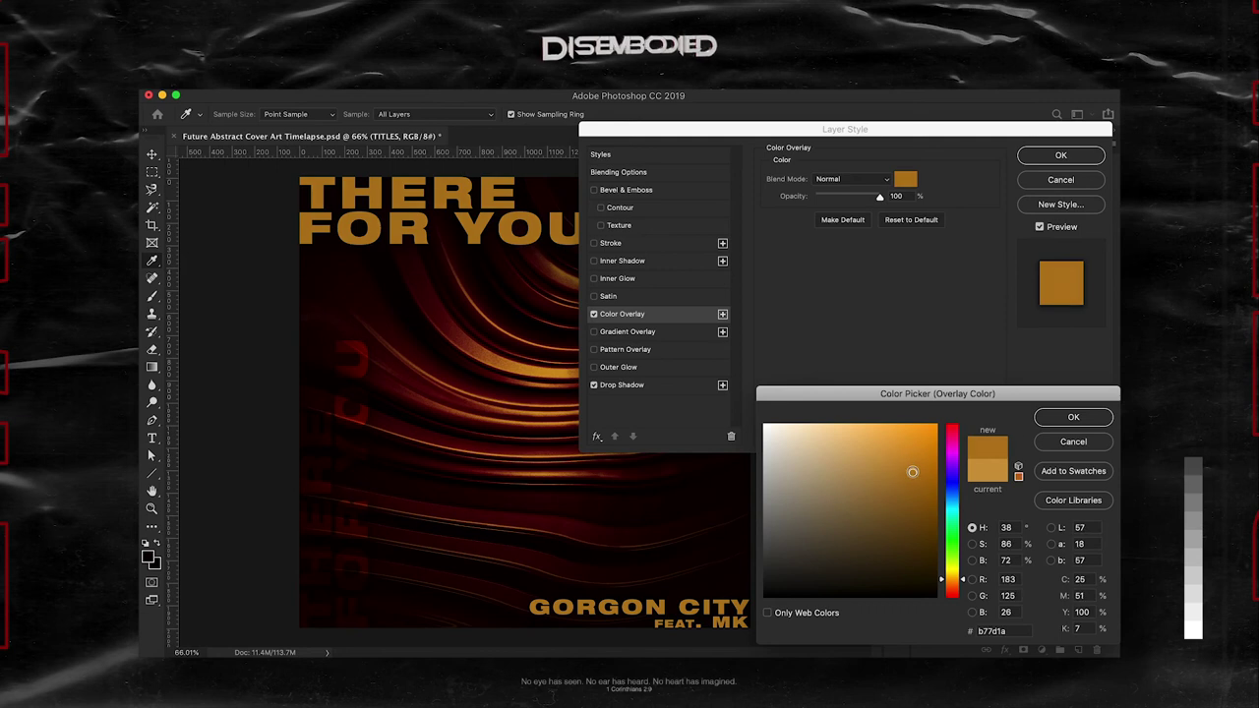
pyautogui.click(1044, 418)
pyautogui.click(1060, 156)
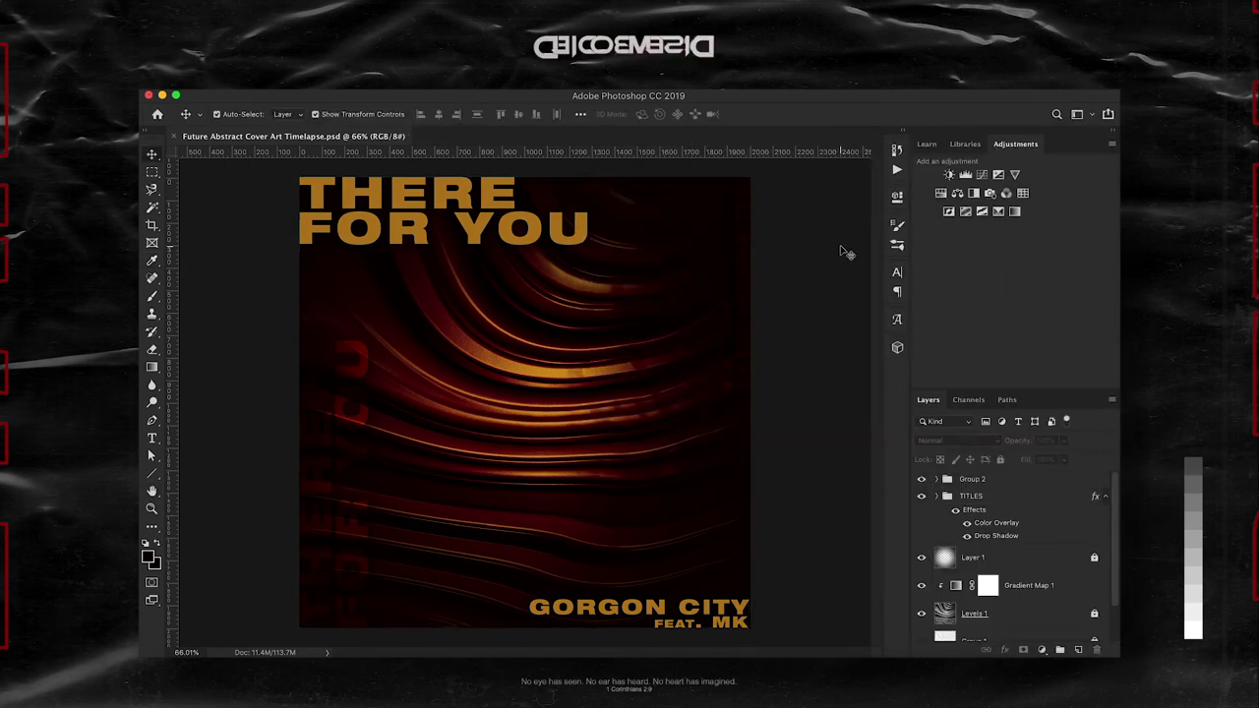
pyautogui.press('XF86MonBrightnessDown')
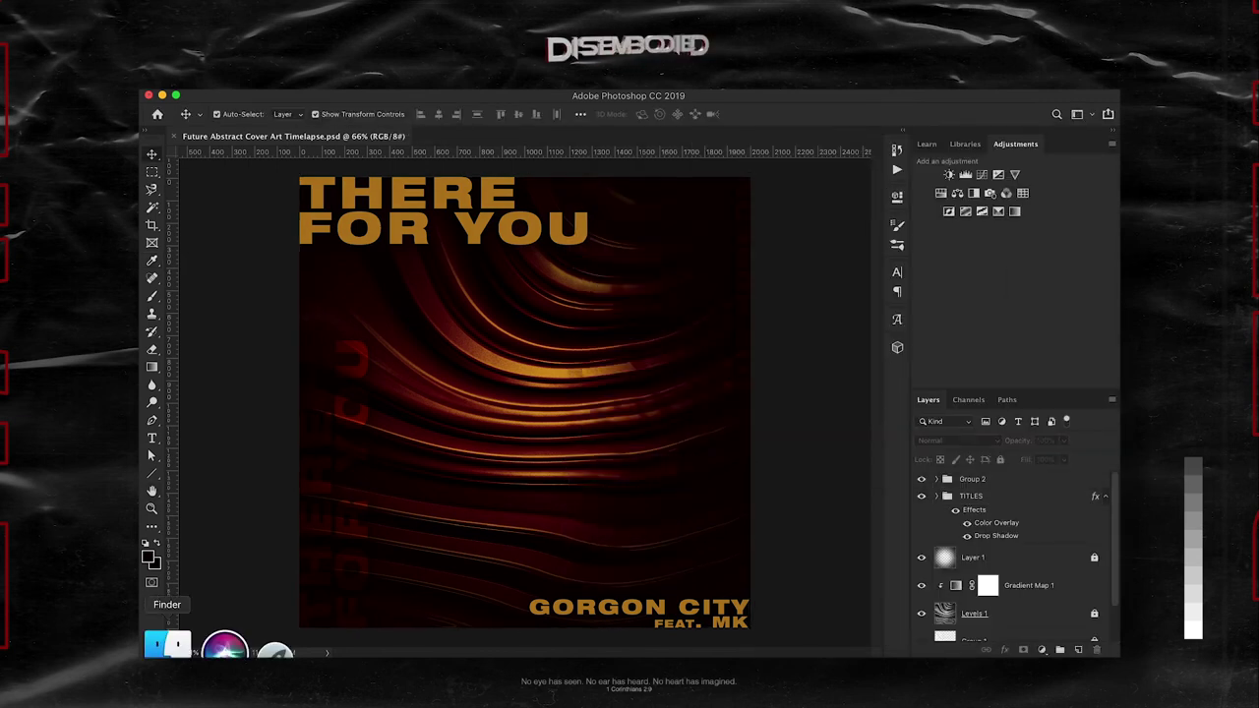
# Step: Open a Finder window and browse to the grunge-paper-texture black file
pyautogui.click(167, 645)
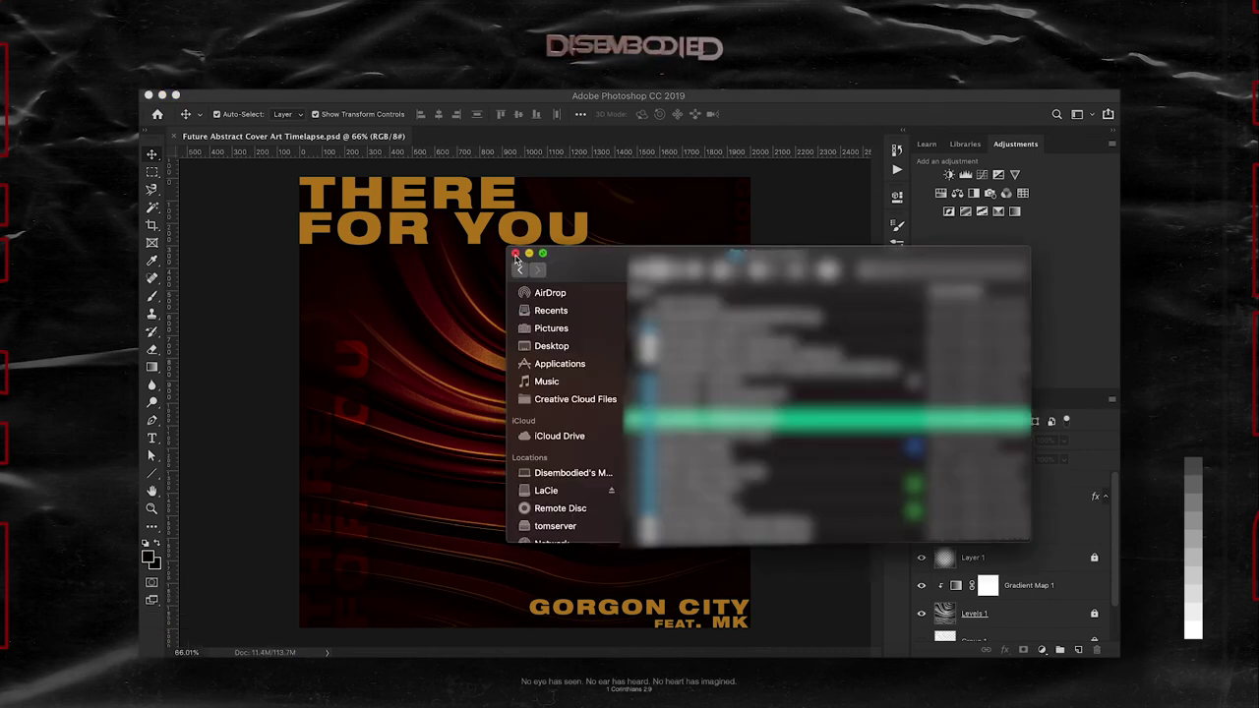
pyautogui.scroll(2, 827, 413)
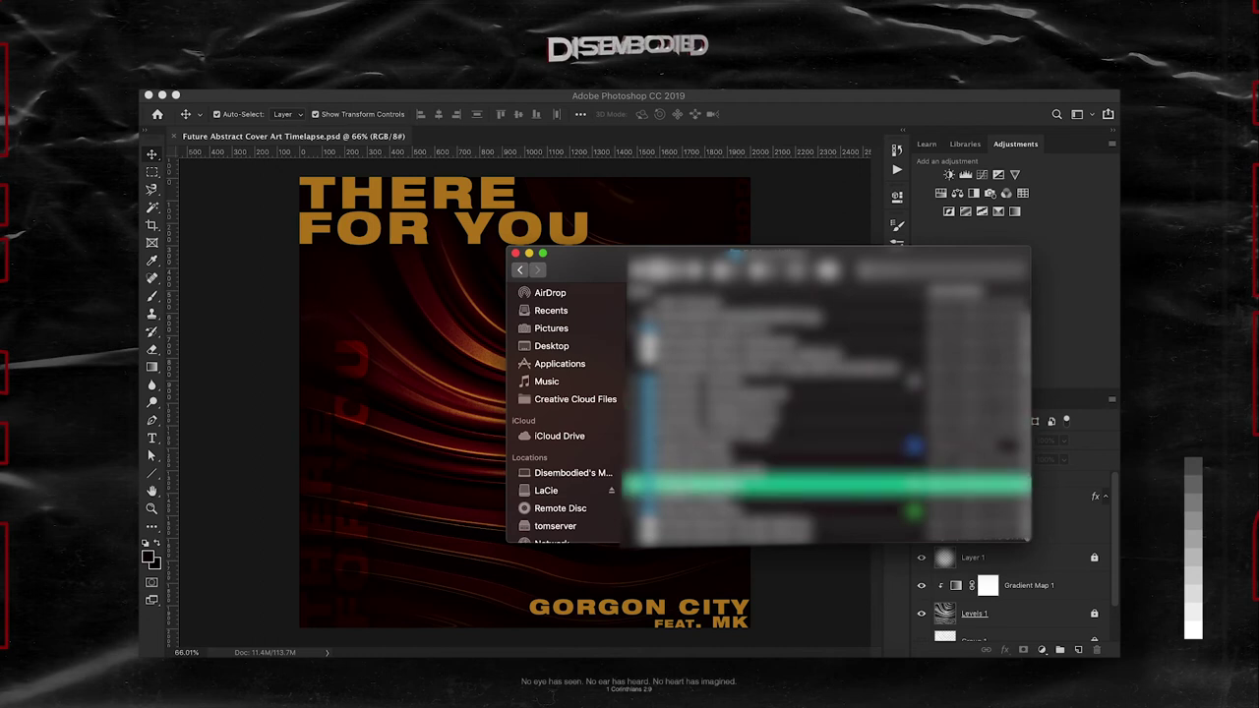
pyautogui.press('super+Down')
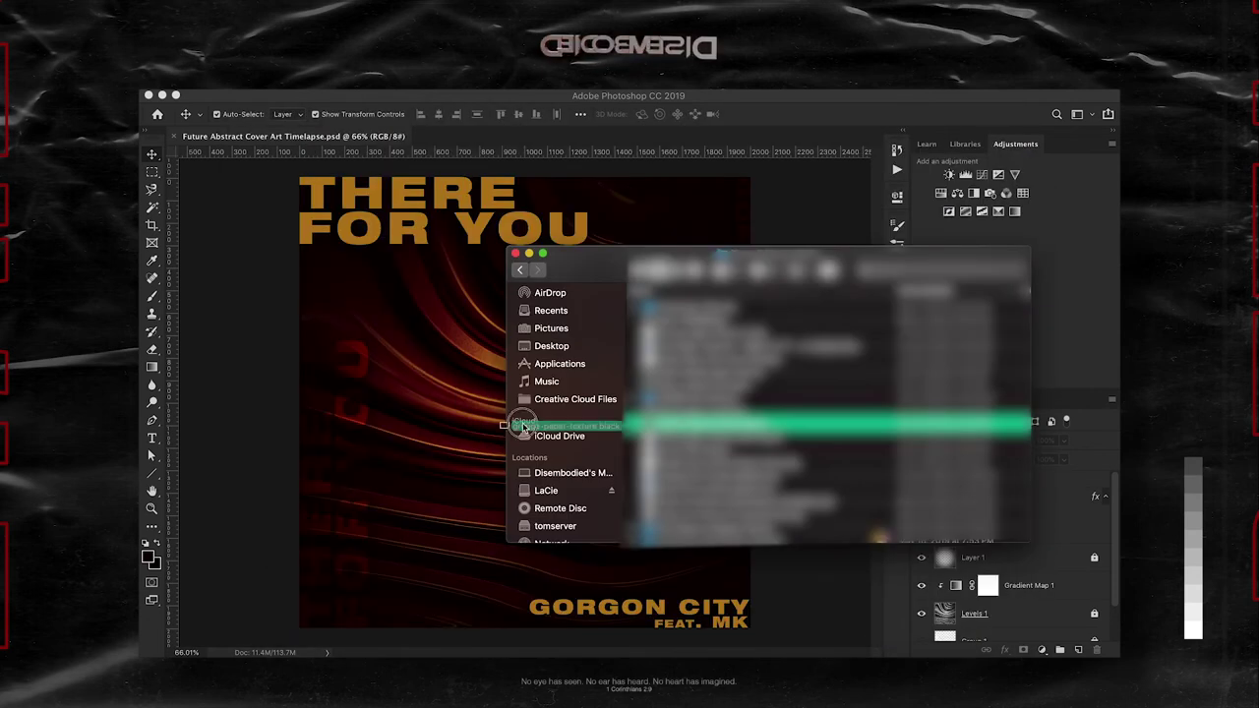
# Step: Place grunge-paper-texture black, stretch it past the canvas edges, and blend it with Lighten
pyautogui.moveTo(501, 395); pyautogui.dragTo(500, 395)
pyautogui.moveTo(524, 262); pyautogui.dragTo(524, 143)
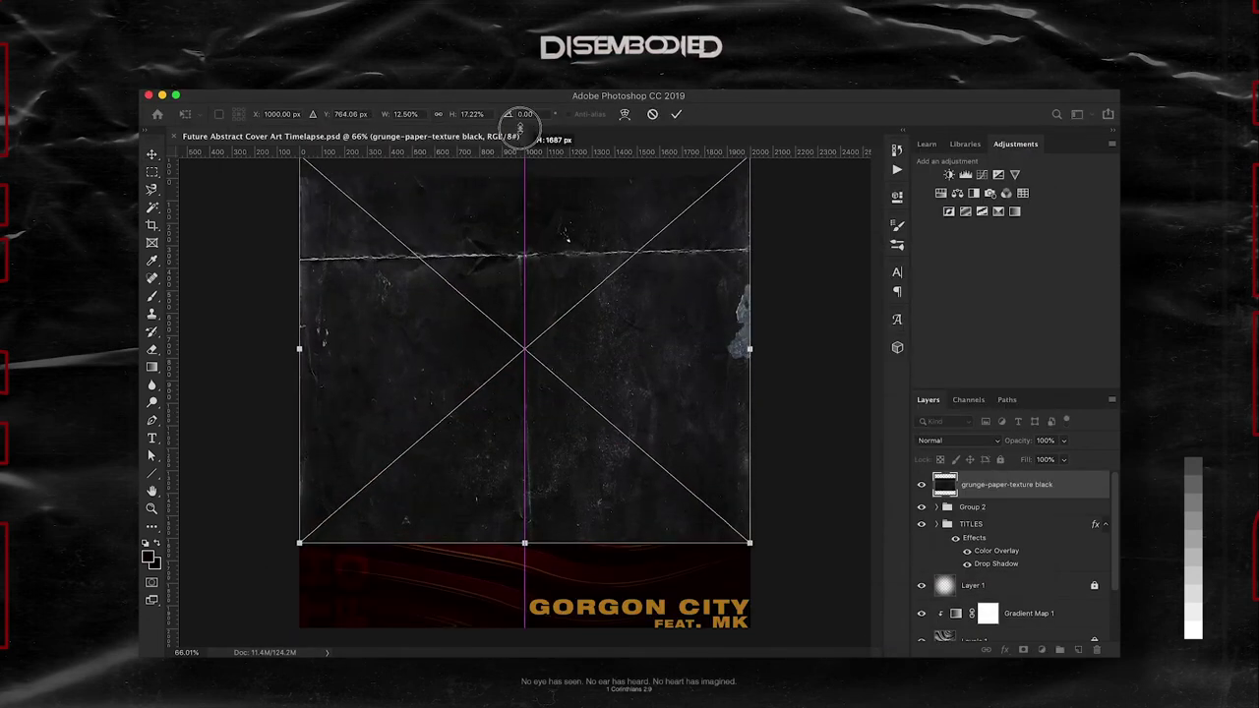
pyautogui.moveTo(525, 542); pyautogui.dragTo(524, 624)
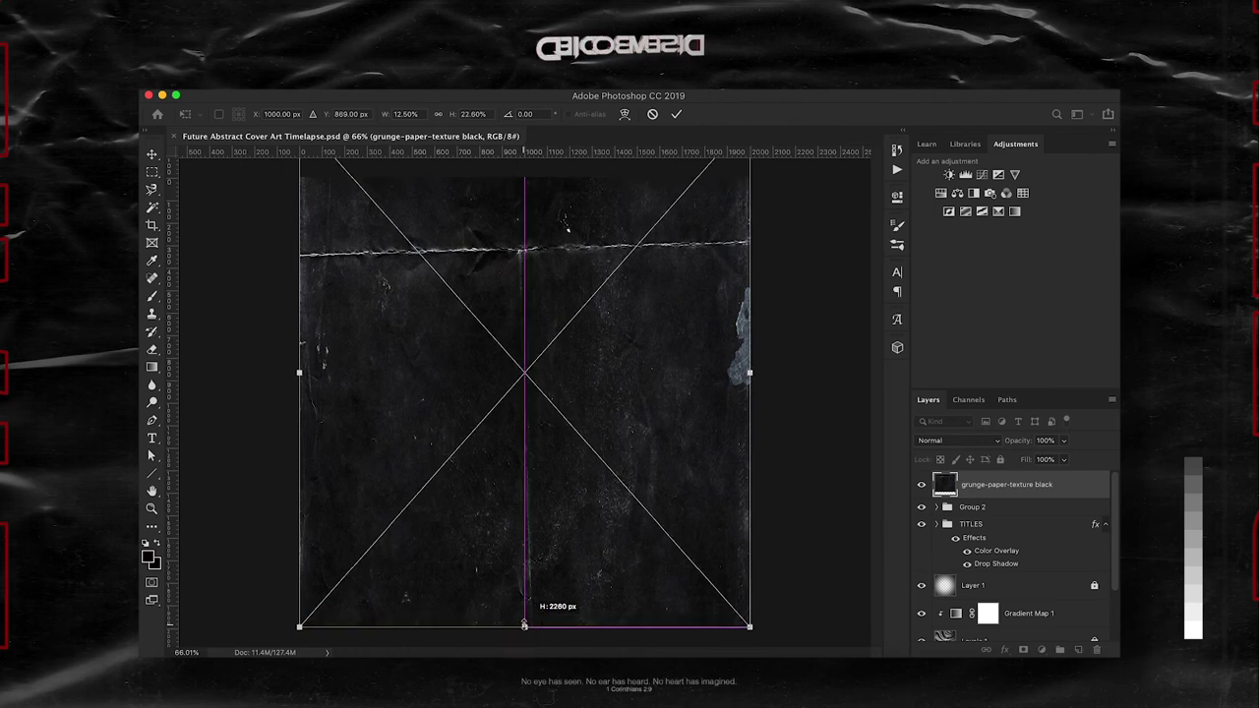
pyautogui.press('super+minus')
pyautogui.moveTo(524, 183); pyautogui.dragTo(526, 114)
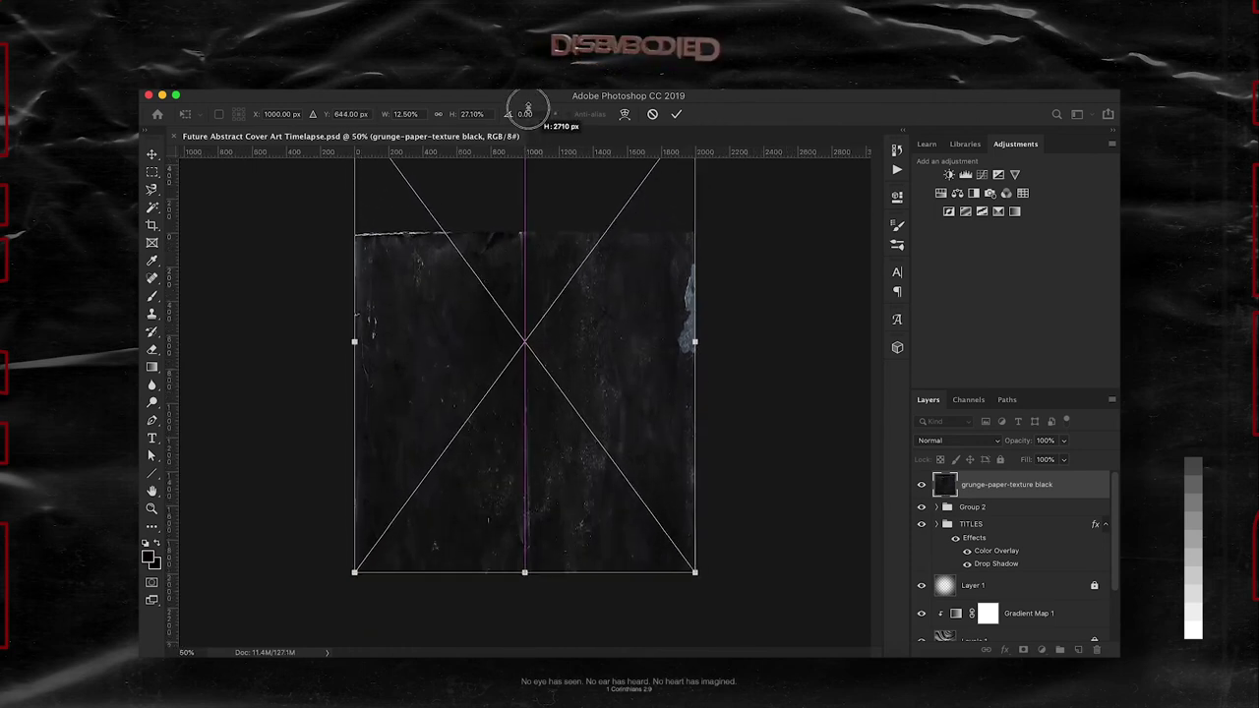
pyautogui.click(676, 114)
pyautogui.click(960, 441)
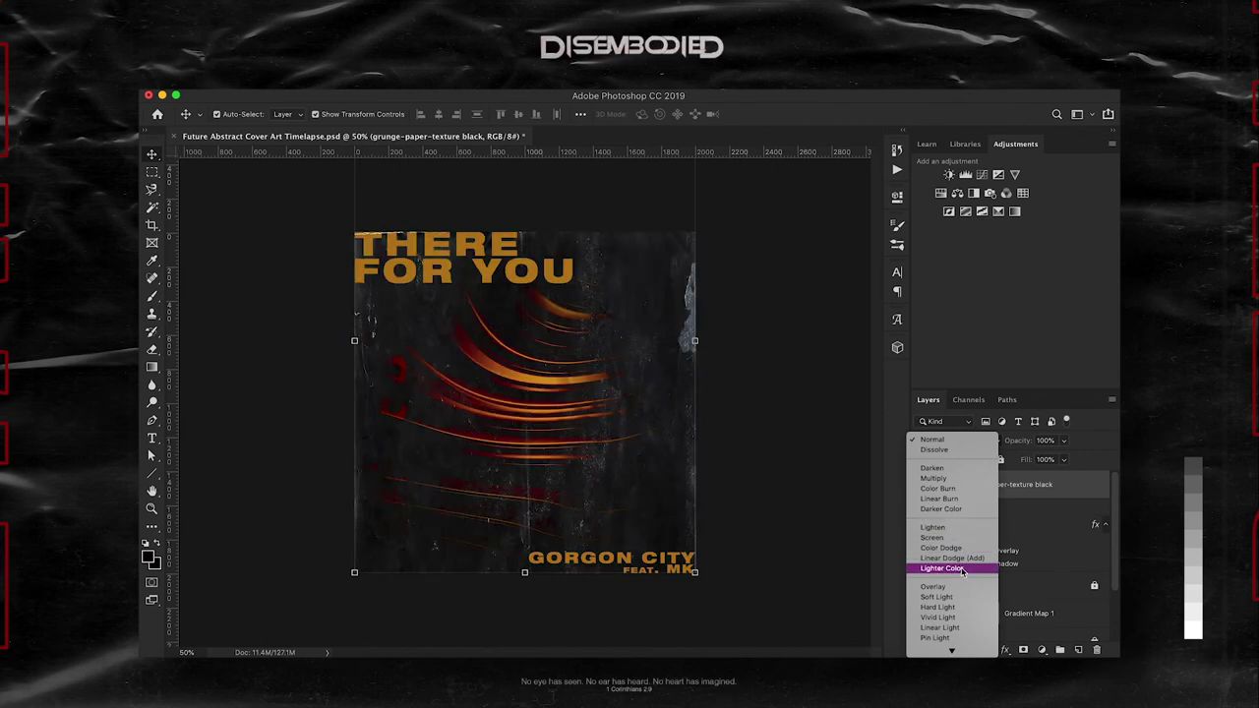
pyautogui.click(933, 528)
# Step: Hide the grunge texture and add a new empty layer above Gradient Map 1
pyautogui.hotkey('ctrl', '+')
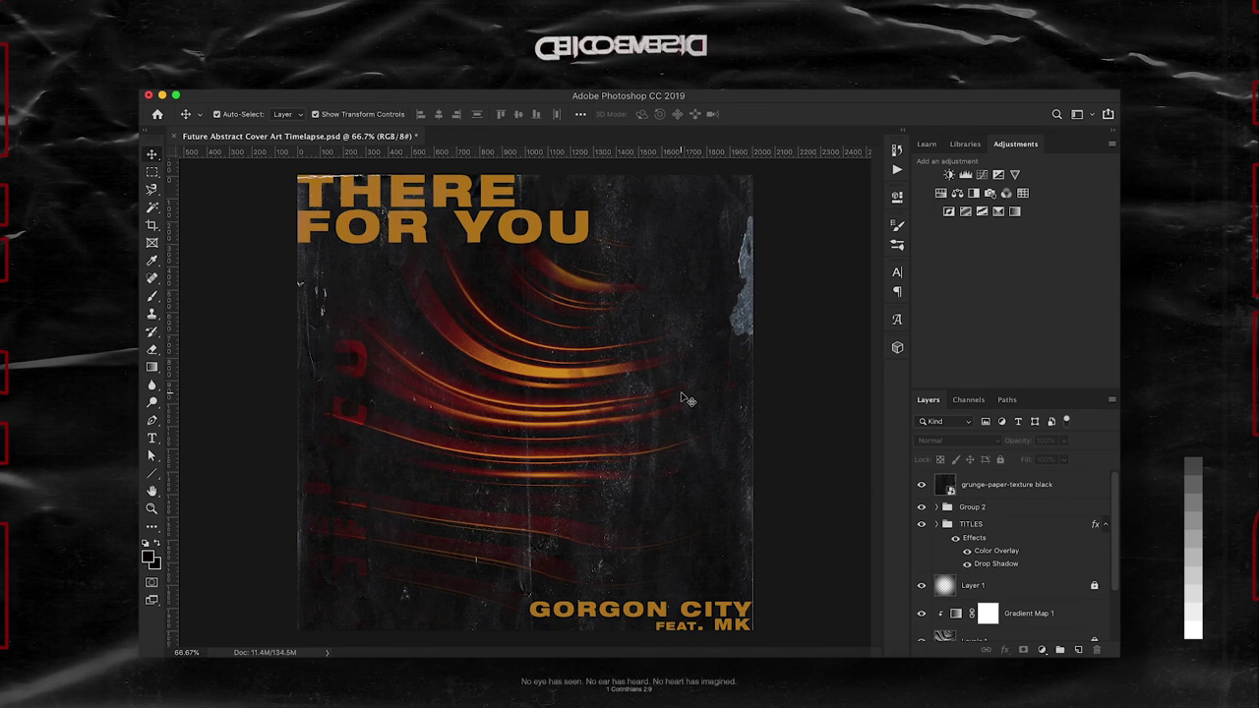
pyautogui.click(957, 491)
pyautogui.scroll(-3, 1001, 557)
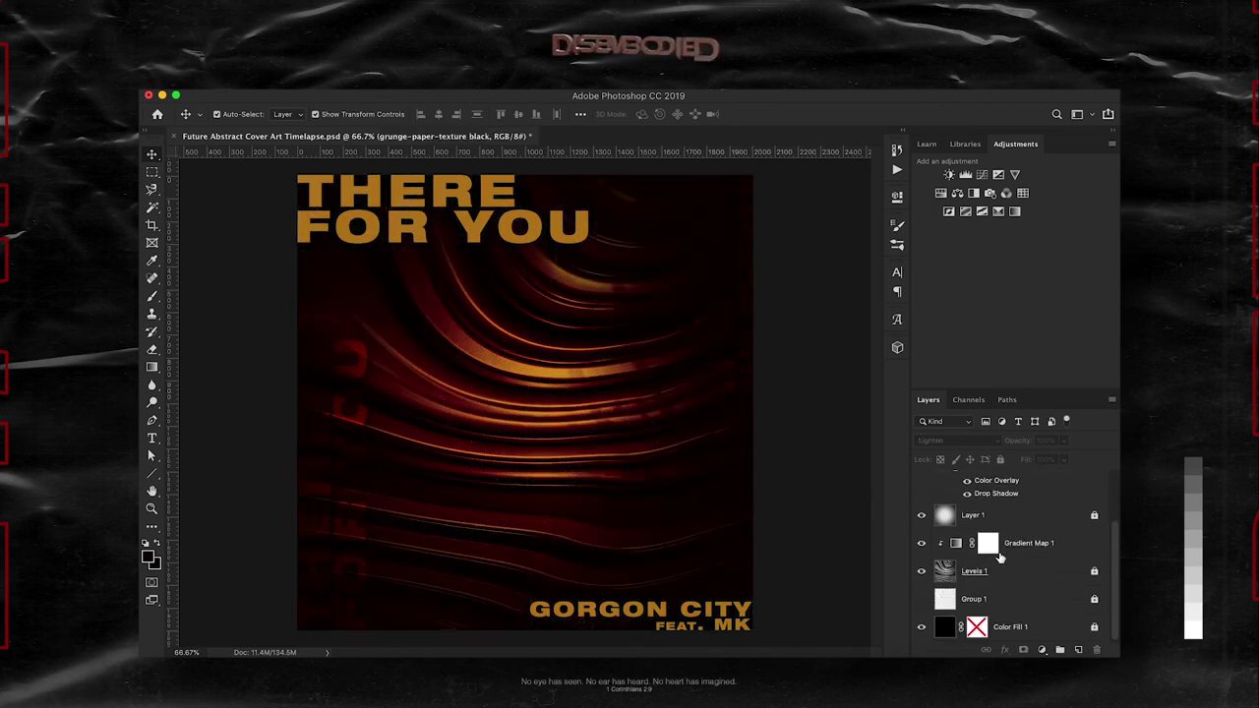
pyautogui.click(1078, 649)
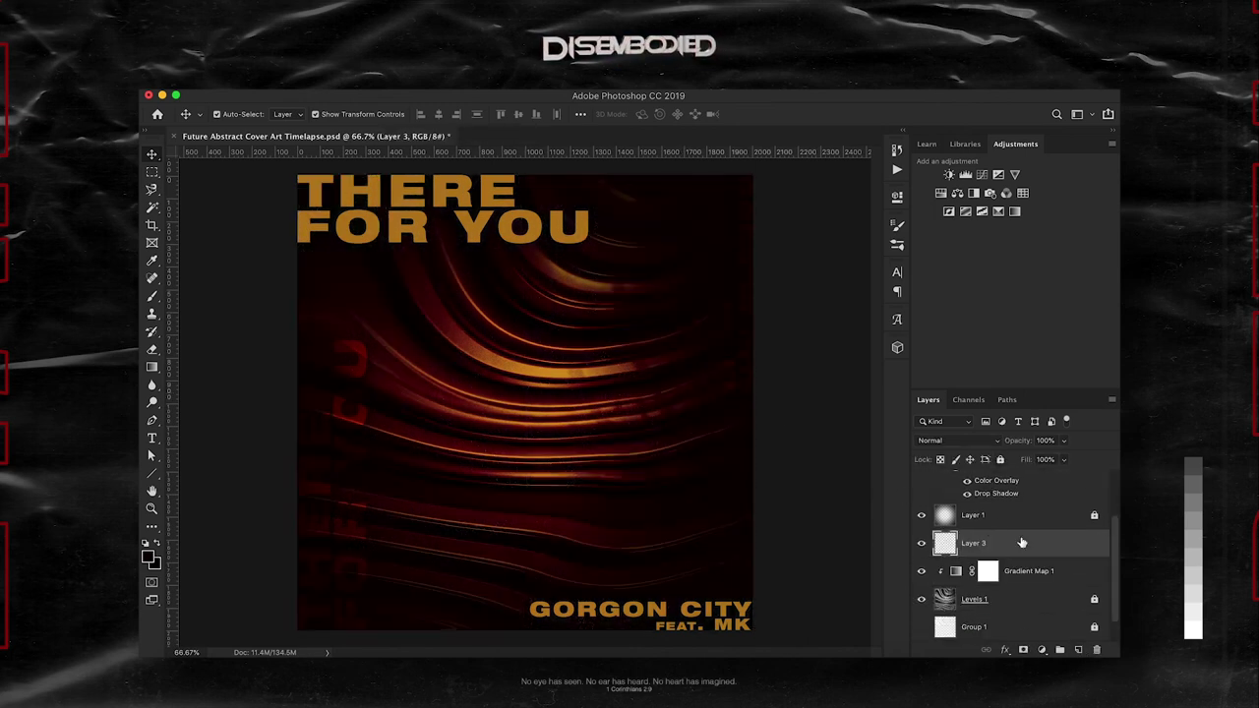
pyautogui.scroll(3, 512, 350)
pyautogui.scroll(-2, 512, 351)
pyautogui.scroll(2, 507, 346)
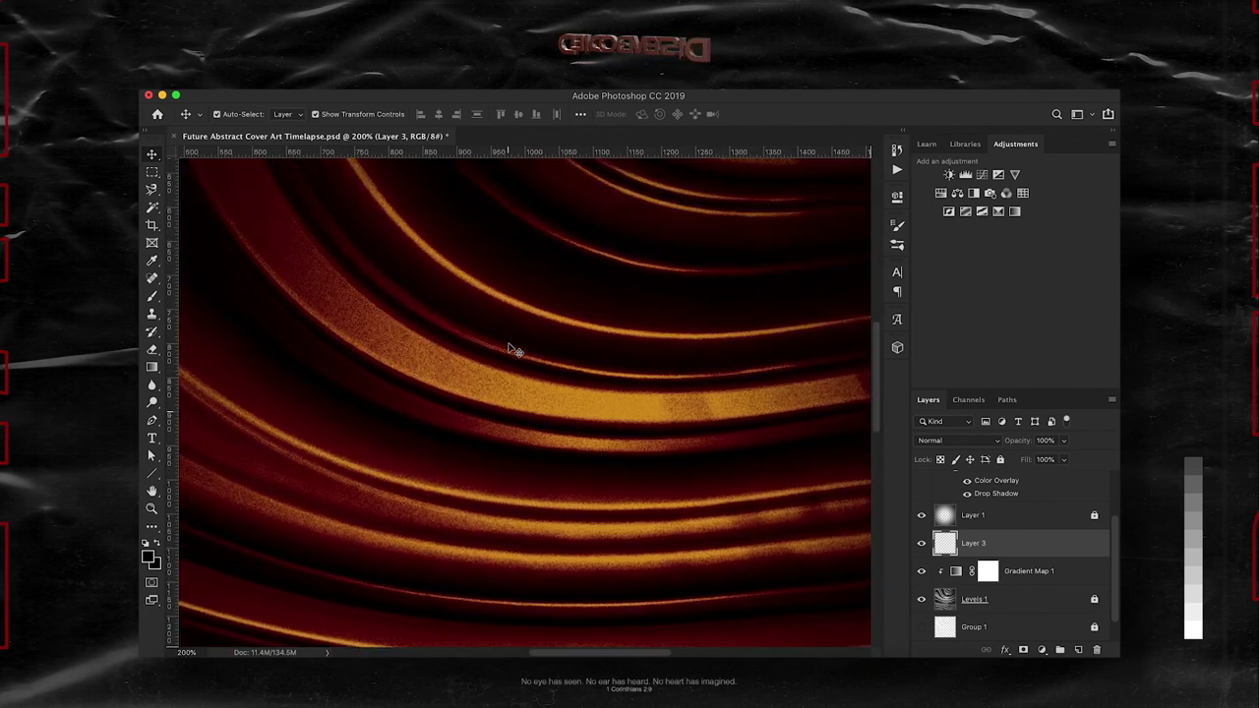
# Step: Draw a no-fill Pen shape curve, Shape 1, along the bright wavy stripe
pyautogui.press('p')
pyautogui.click(291, 114)
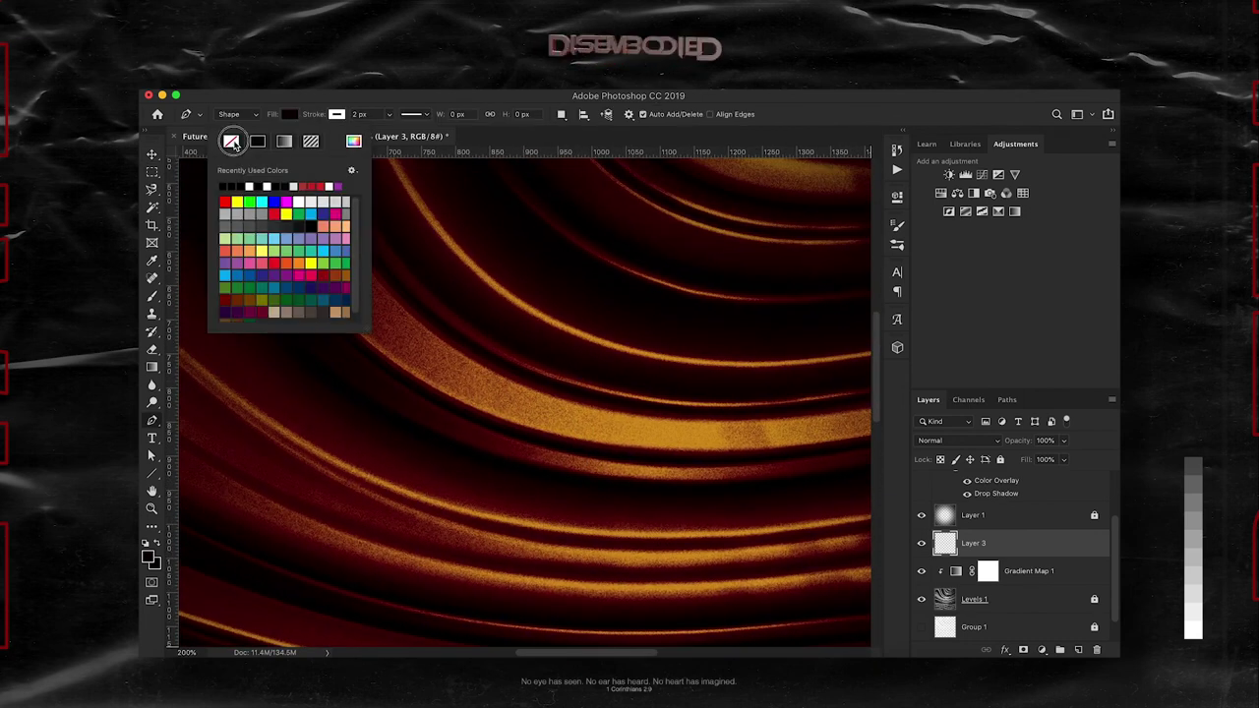
pyautogui.click(356, 246)
pyautogui.moveTo(664, 394); pyautogui.dragTo(722, 313)
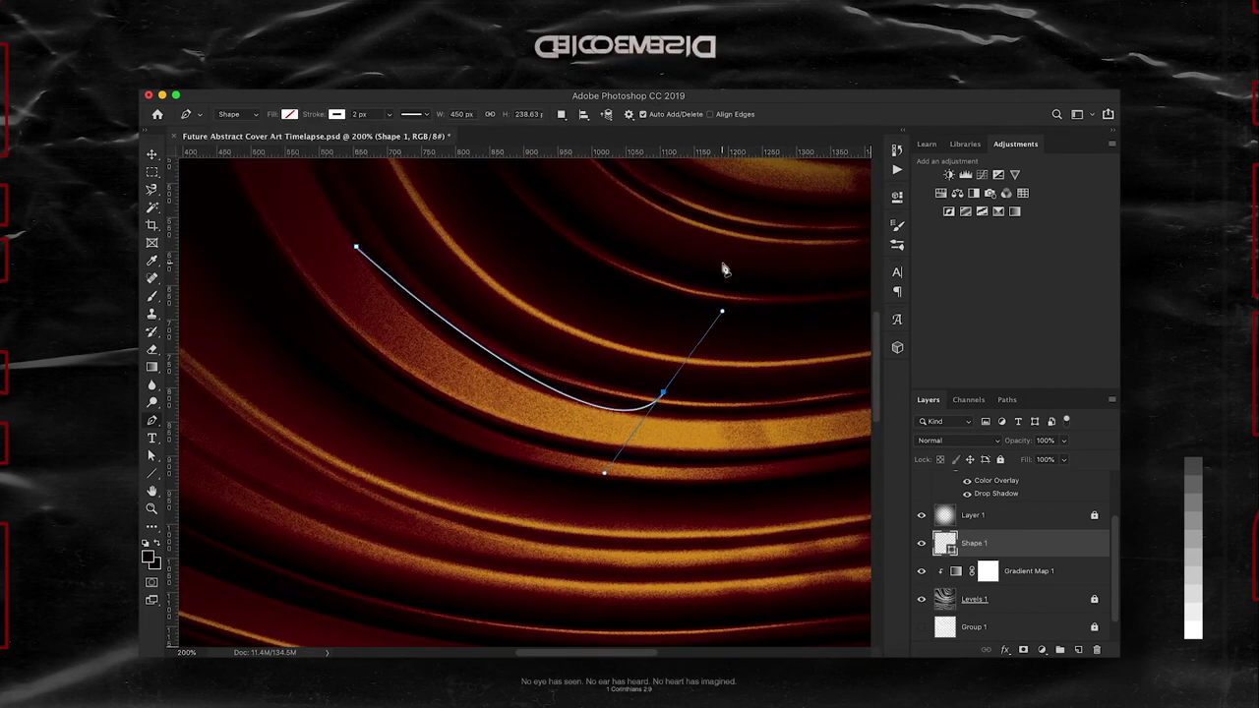
pyautogui.press('Return')
pyautogui.hotkey('ctrl', 'z')
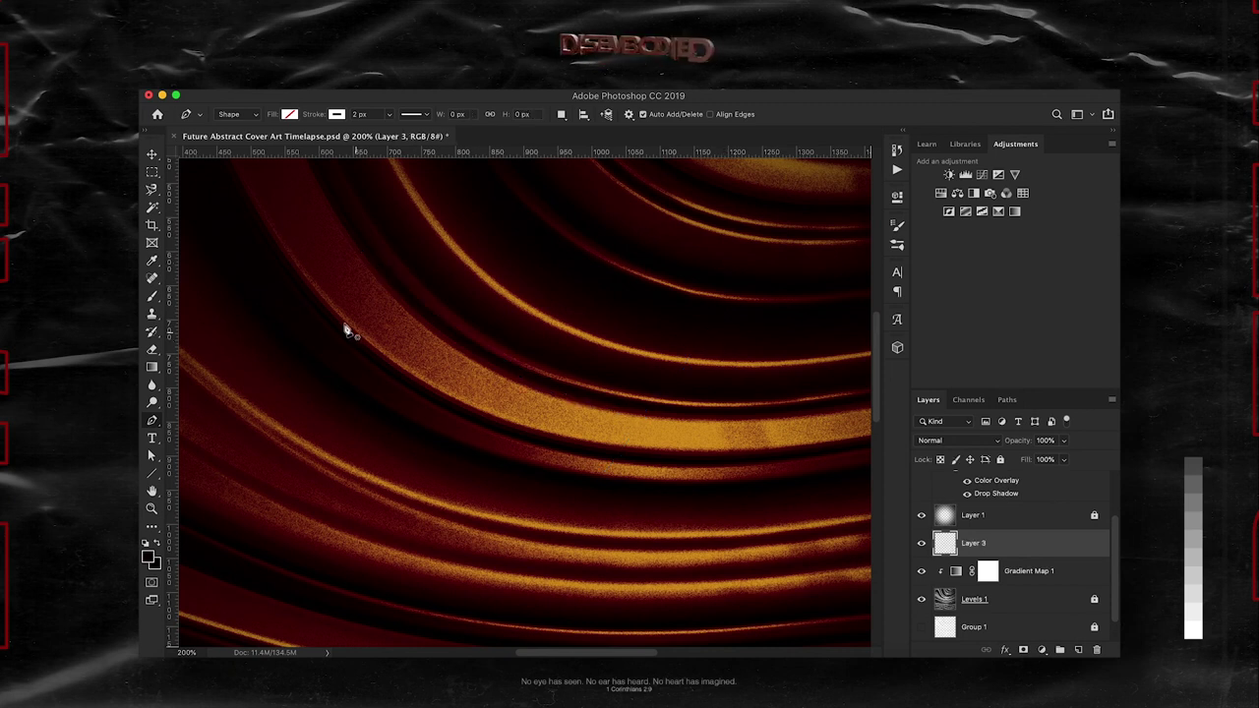
pyautogui.click(289, 256)
pyautogui.moveTo(773, 449); pyautogui.dragTo(869, 401)
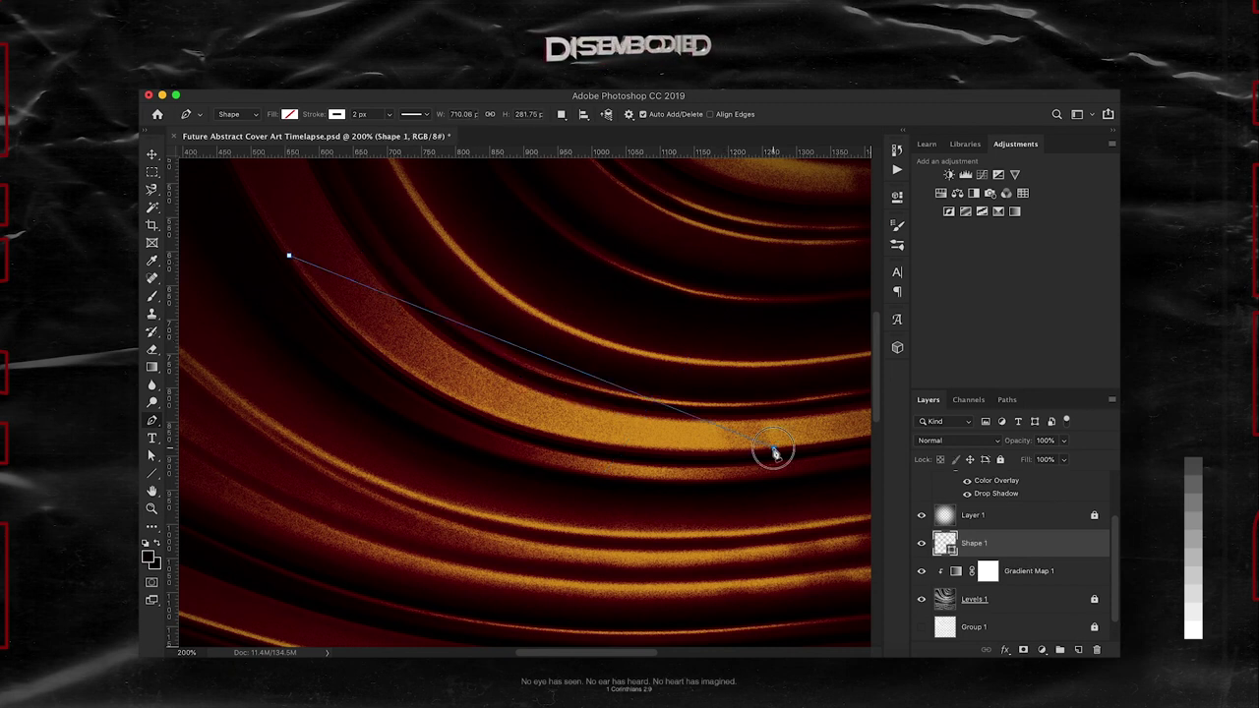
pyautogui.hotkey('ctrl', '-')
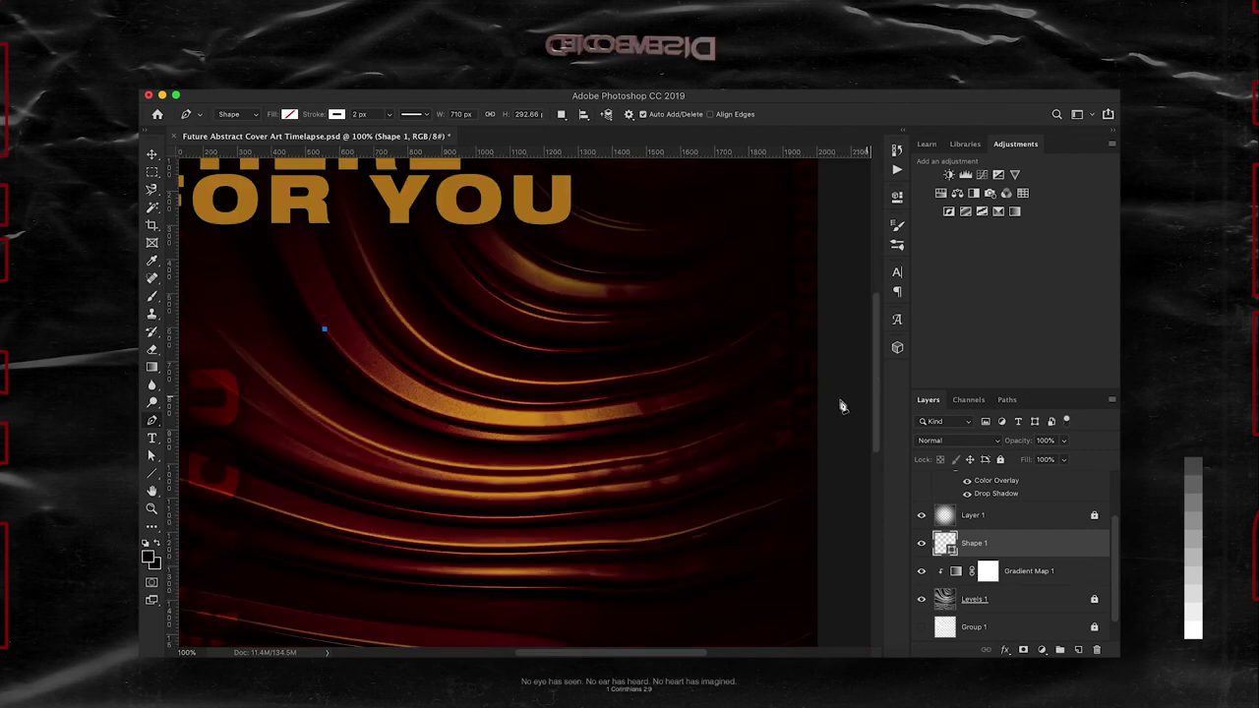
pyautogui.moveTo(536, 425); pyautogui.dragTo(685, 420)
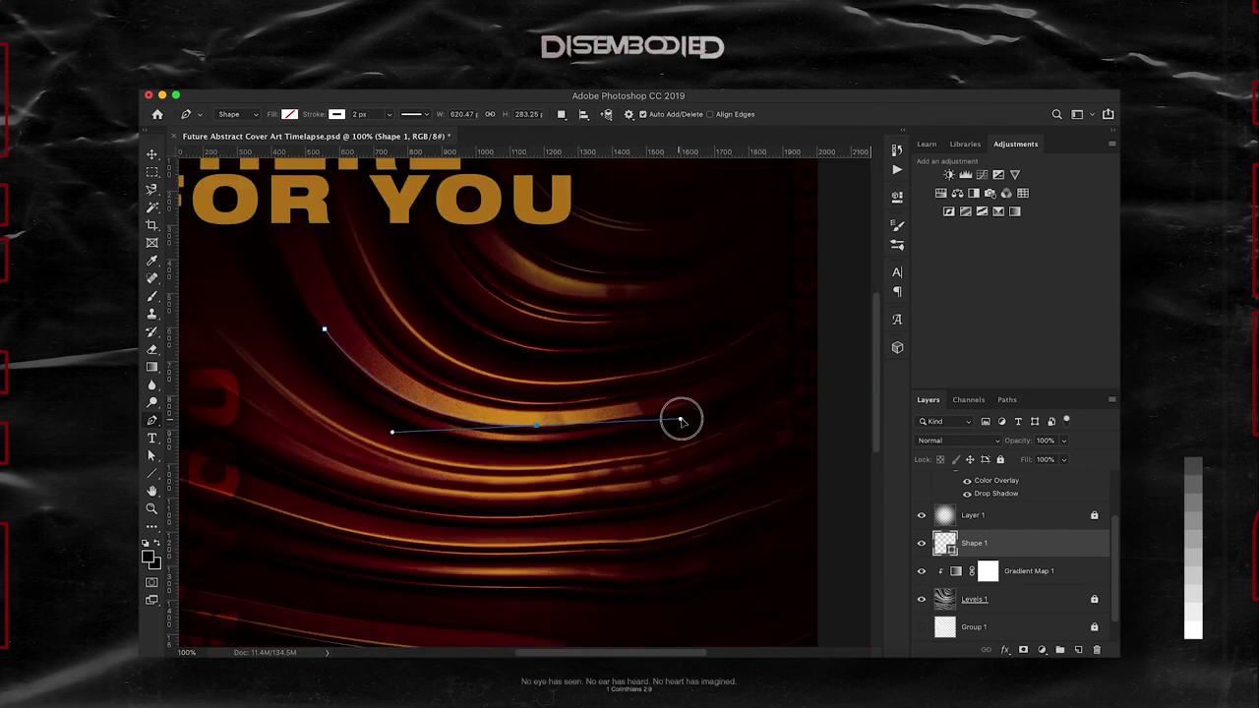
pyautogui.press('Return')
# Step: Draw a second curve, Shape 2, along another golden stripe and select both curves
pyautogui.press('v')
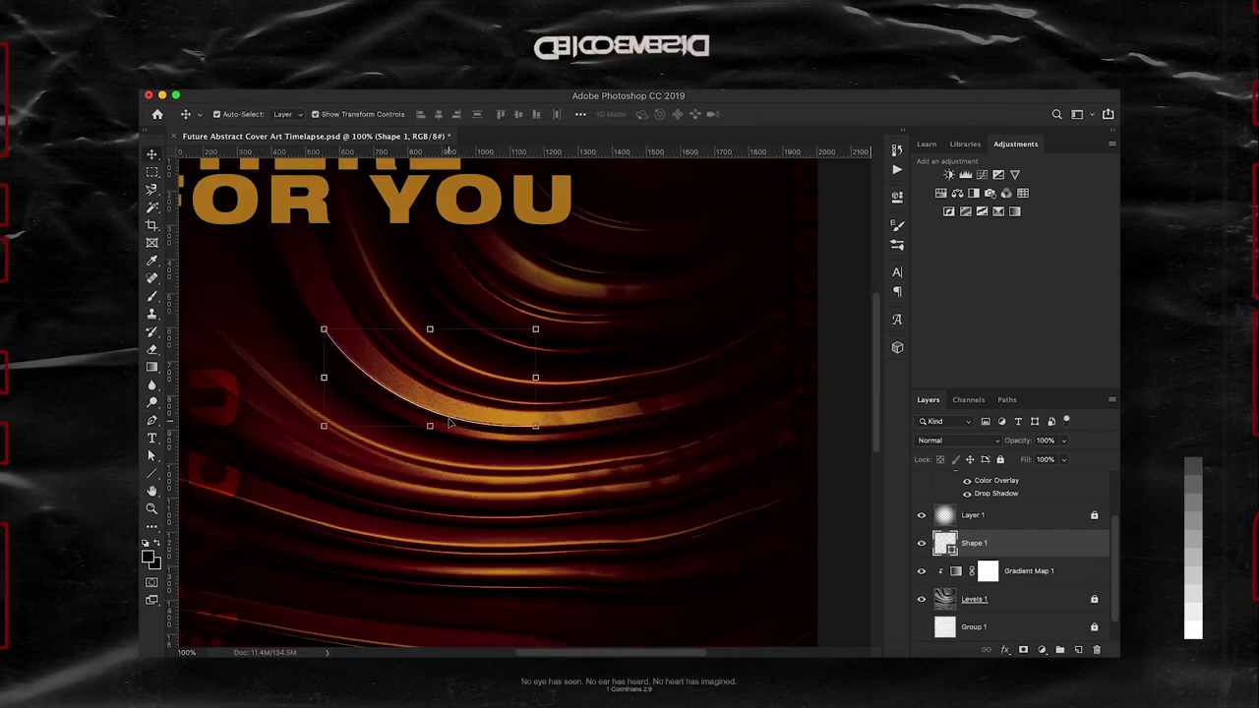
pyautogui.click(640, 472)
pyautogui.press('p')
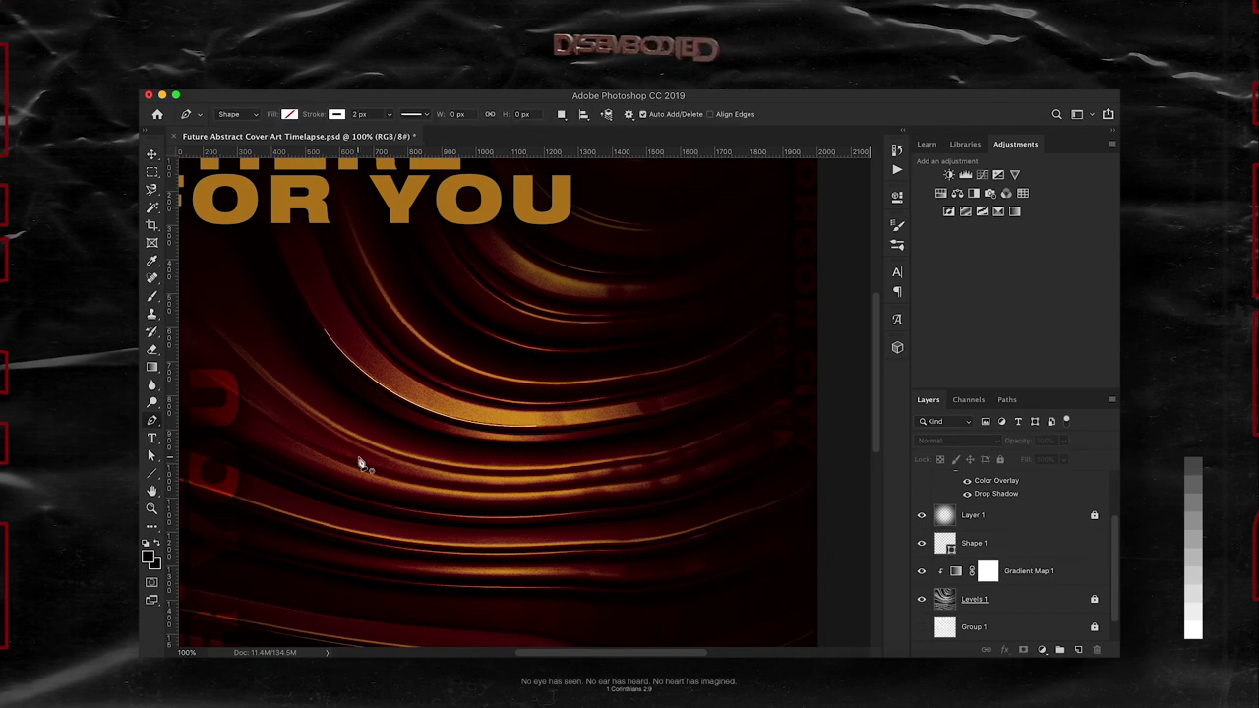
pyautogui.hscroll(-2, 384, 438)
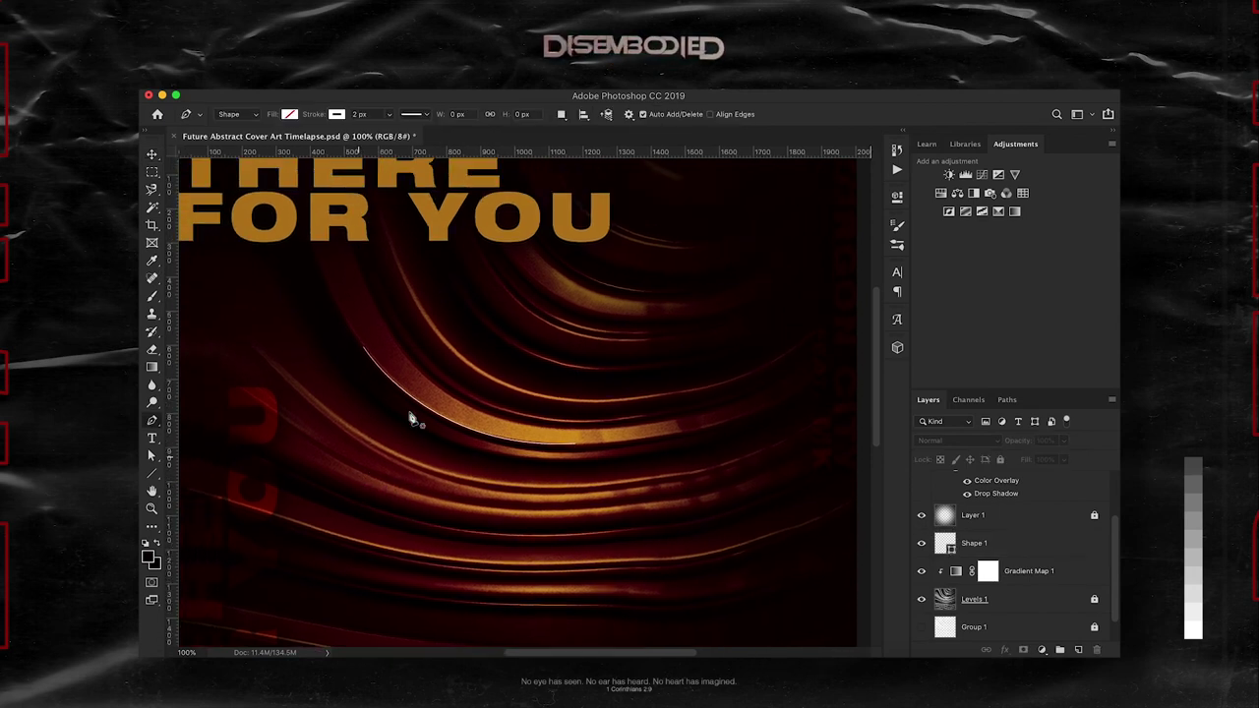
pyautogui.click(429, 328)
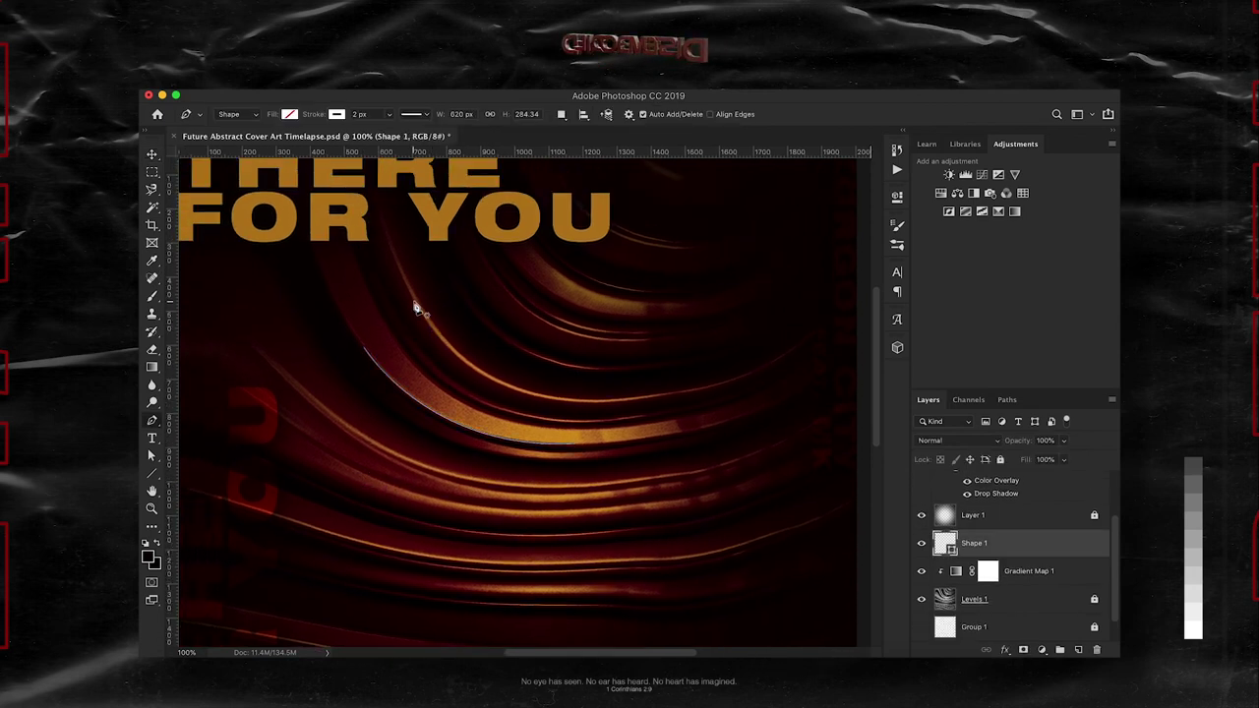
pyautogui.click(414, 300)
pyautogui.moveTo(635, 401); pyautogui.dragTo(795, 371)
pyautogui.press('Escape')
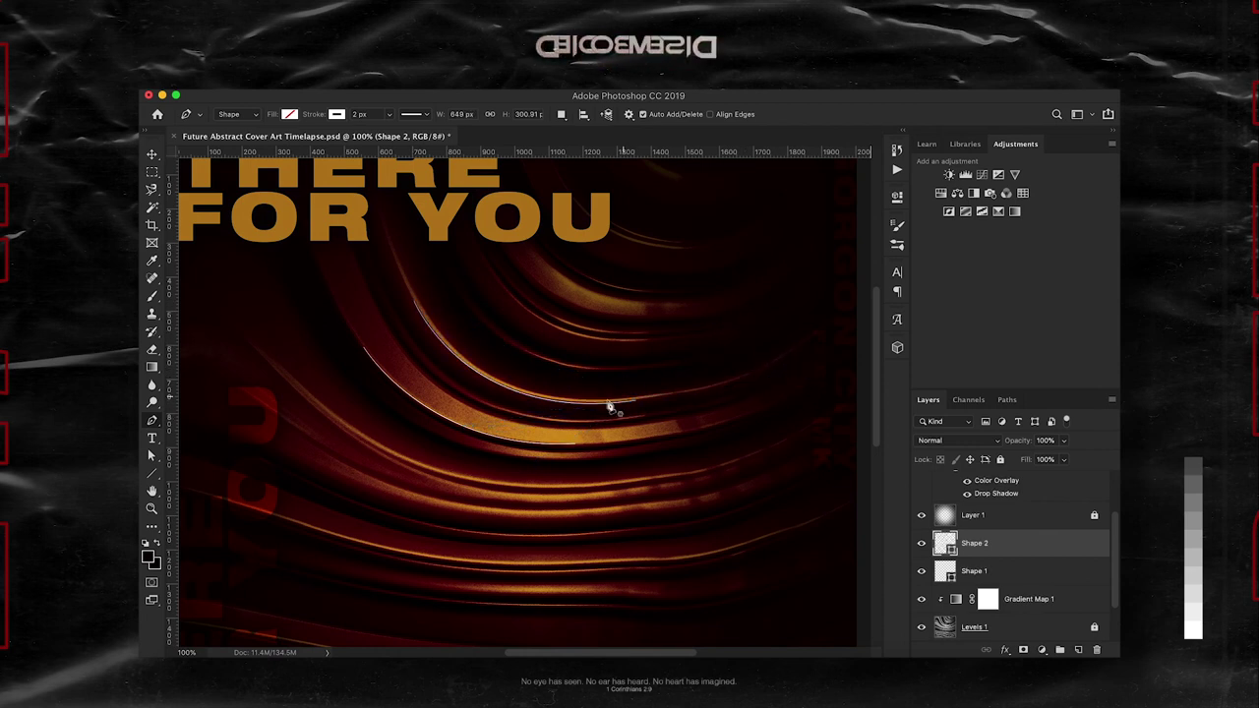
pyautogui.press('v')
pyautogui.keyDown('shift'); pyautogui.click(974, 570); pyautogui.keyUp('shift')
# Step: Rasterize the first curve layer and select only the Shape 2 layer
pyautogui.rightClick(974, 570)
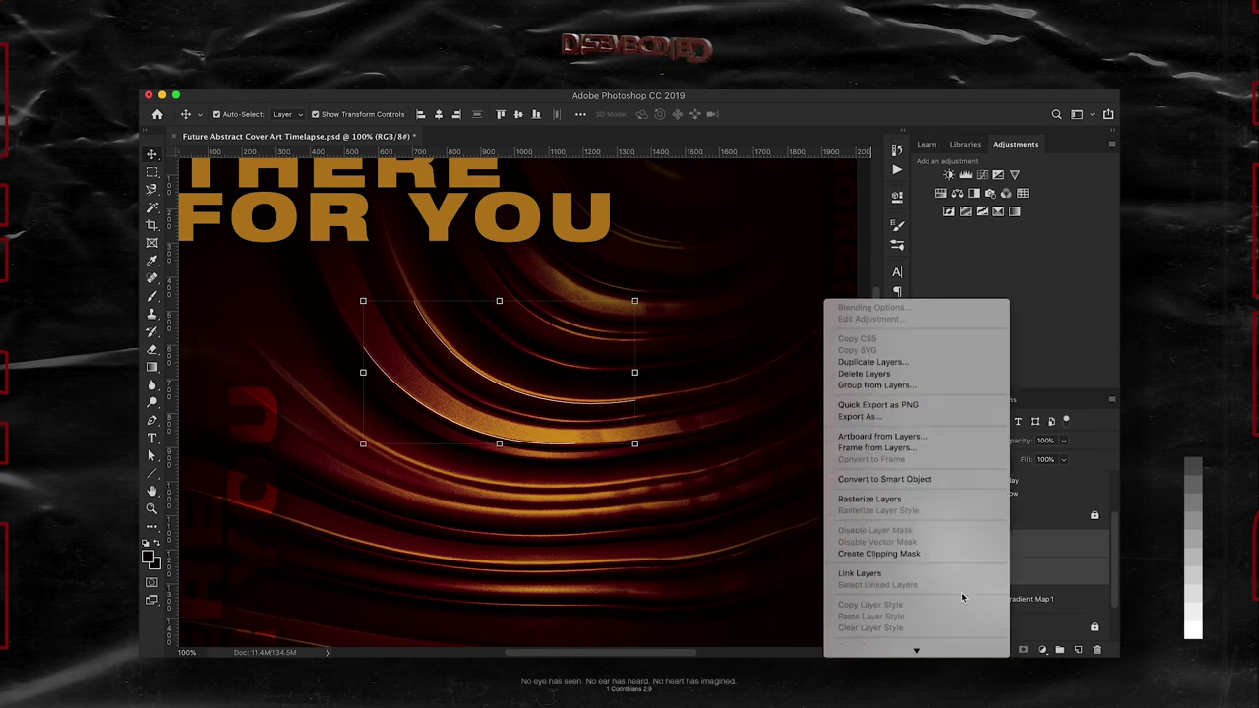
pyautogui.click(932, 513)
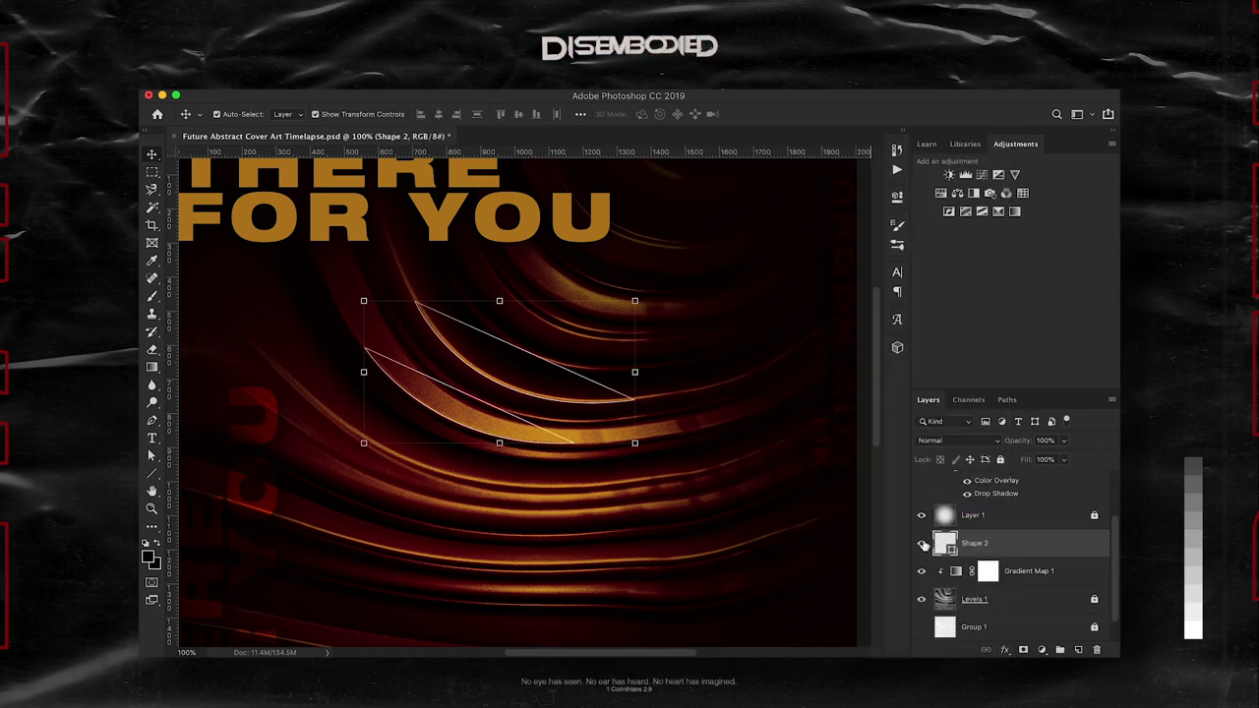
pyautogui.press('super+z')
pyautogui.keyDown('super'); pyautogui.click(1020, 573); pyautogui.keyUp('super')
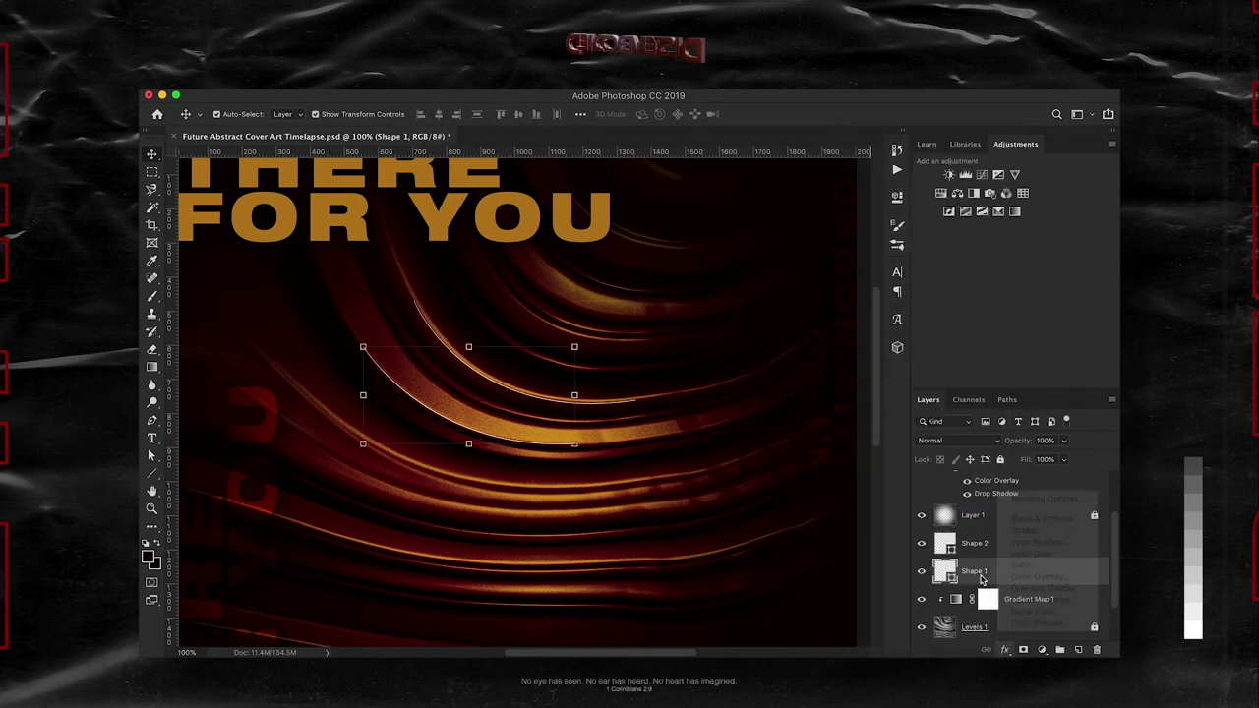
pyautogui.rightClick(984, 573)
pyautogui.click(951, 554)
pyautogui.rightClick(940, 566)
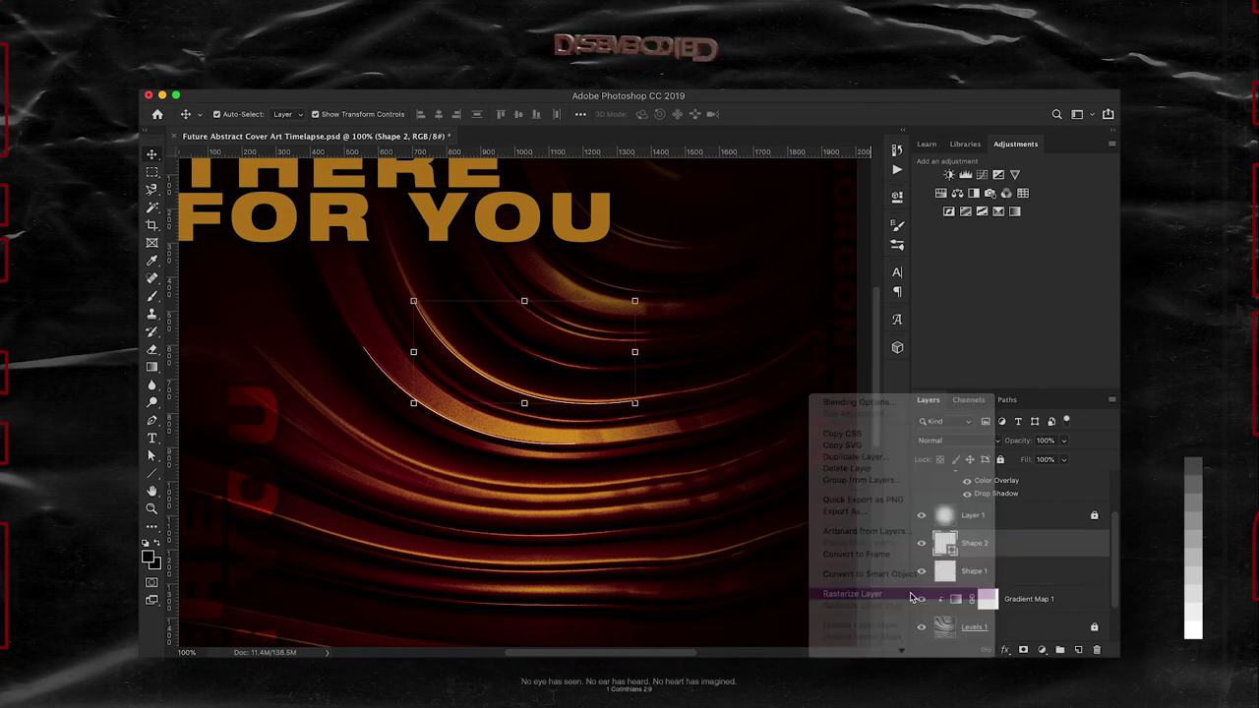
pyautogui.click(1043, 543)
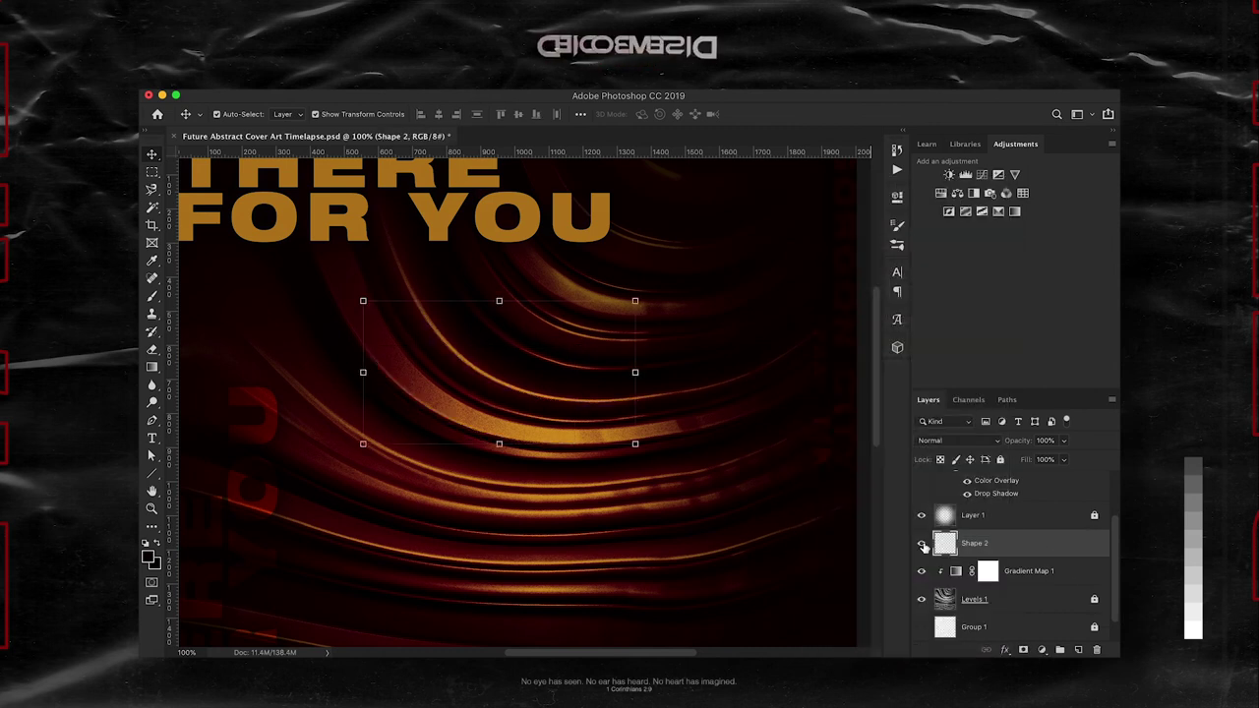
# Step: Give Shape 2 a pale cream #f8deb2 Color Overlay
pyautogui.click(1005, 649)
pyautogui.click(1038, 576)
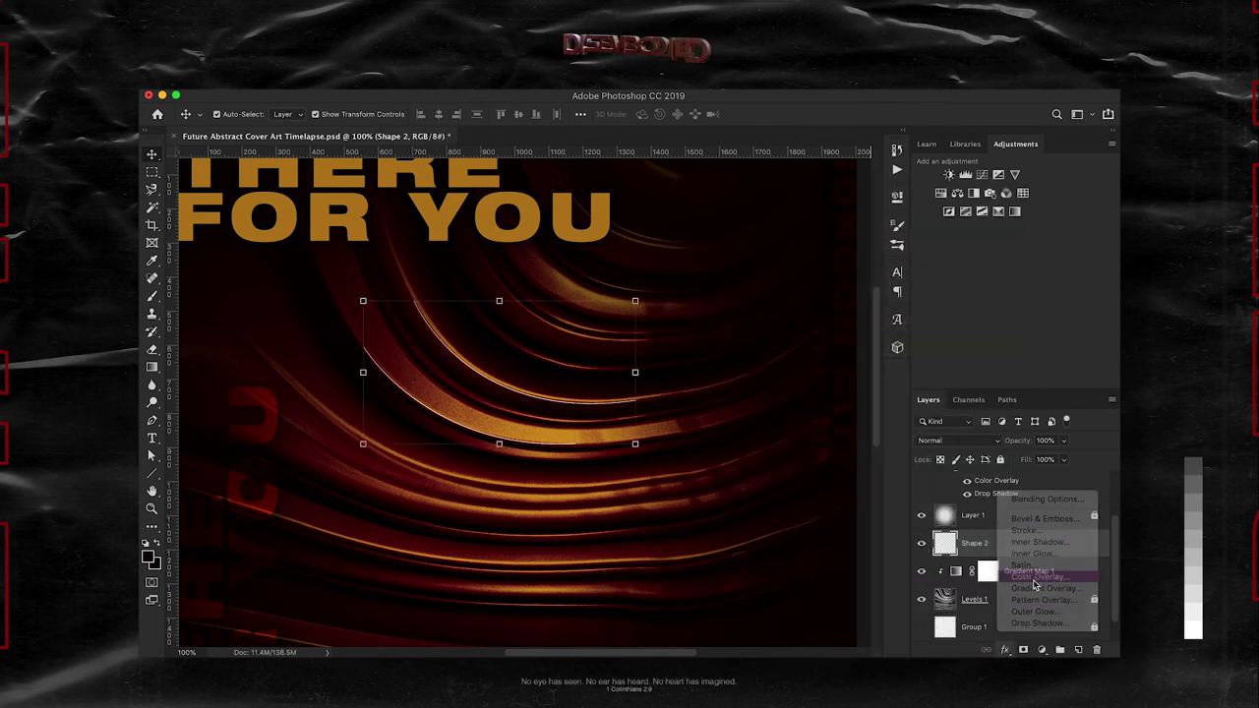
pyautogui.click(905, 179)
pyautogui.moveTo(807, 430); pyautogui.dragTo(829, 433)
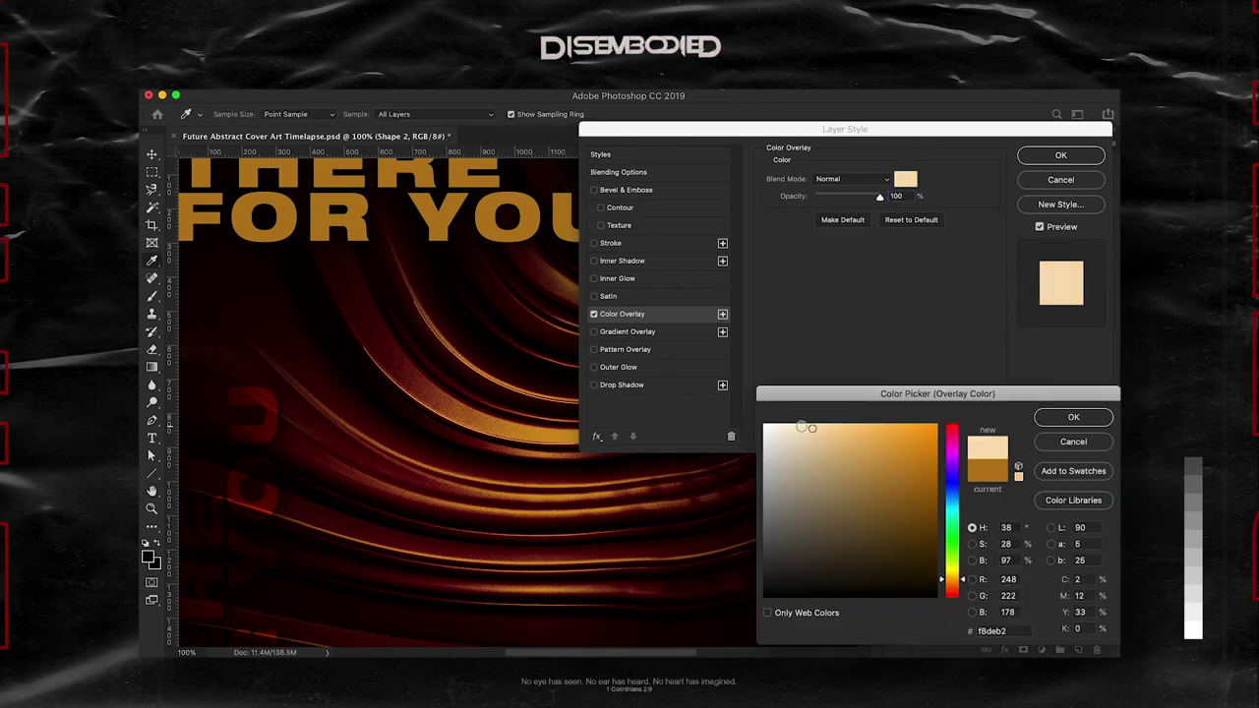
pyautogui.click(1094, 421)
pyautogui.click(1072, 155)
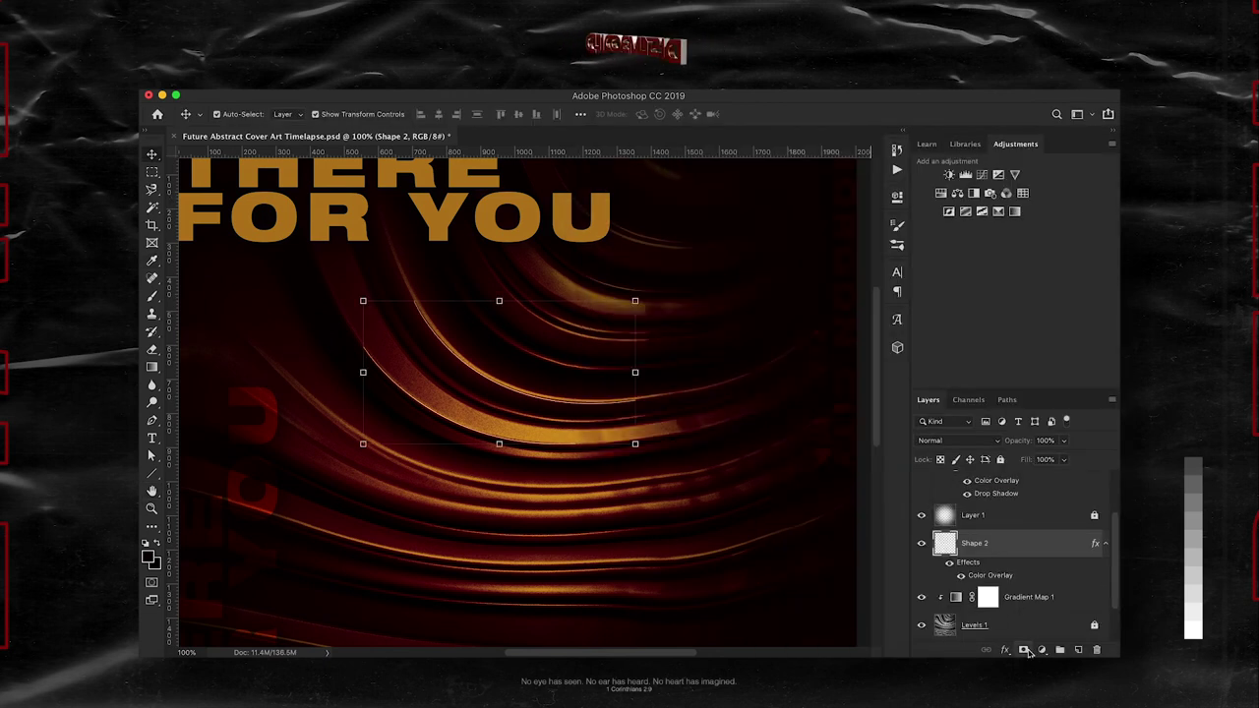
# Step: Add a layer mask to Shape 2 and set the brush size to about 36
pyautogui.click(1027, 652)
pyautogui.press('b')
pyautogui.click(1000, 554)
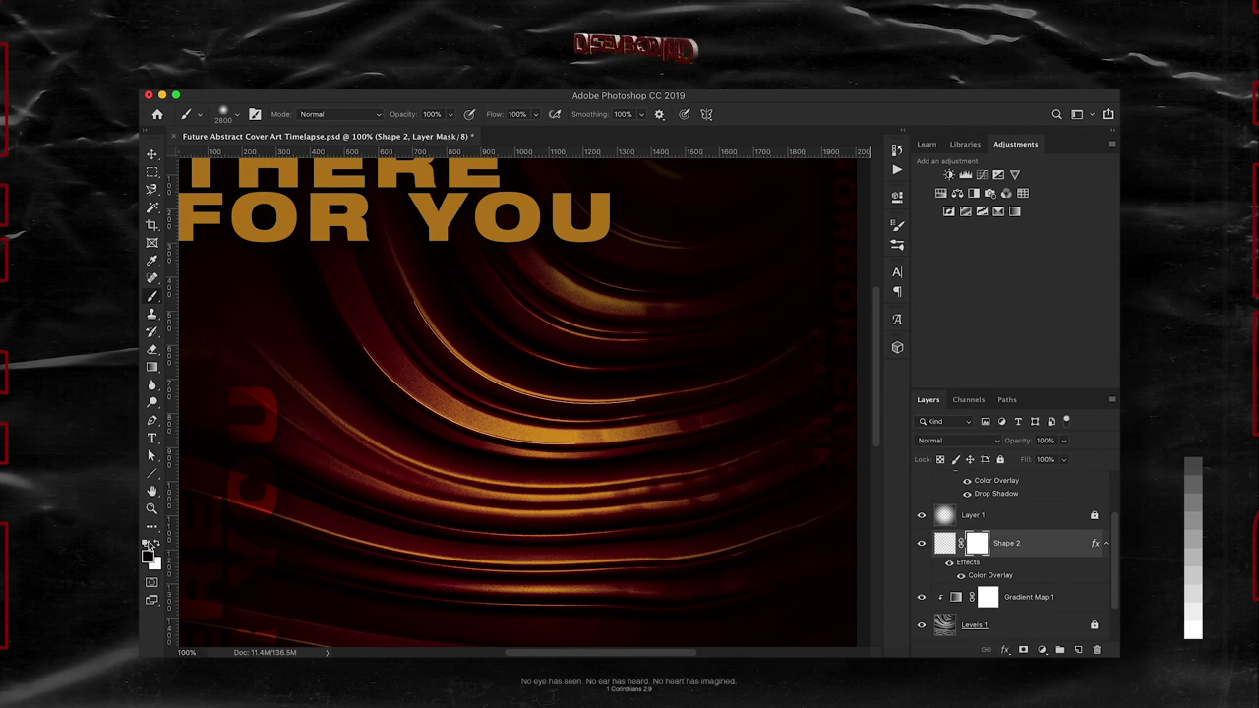
pyautogui.moveTo(356, 406); pyautogui.dragTo(325, 406)
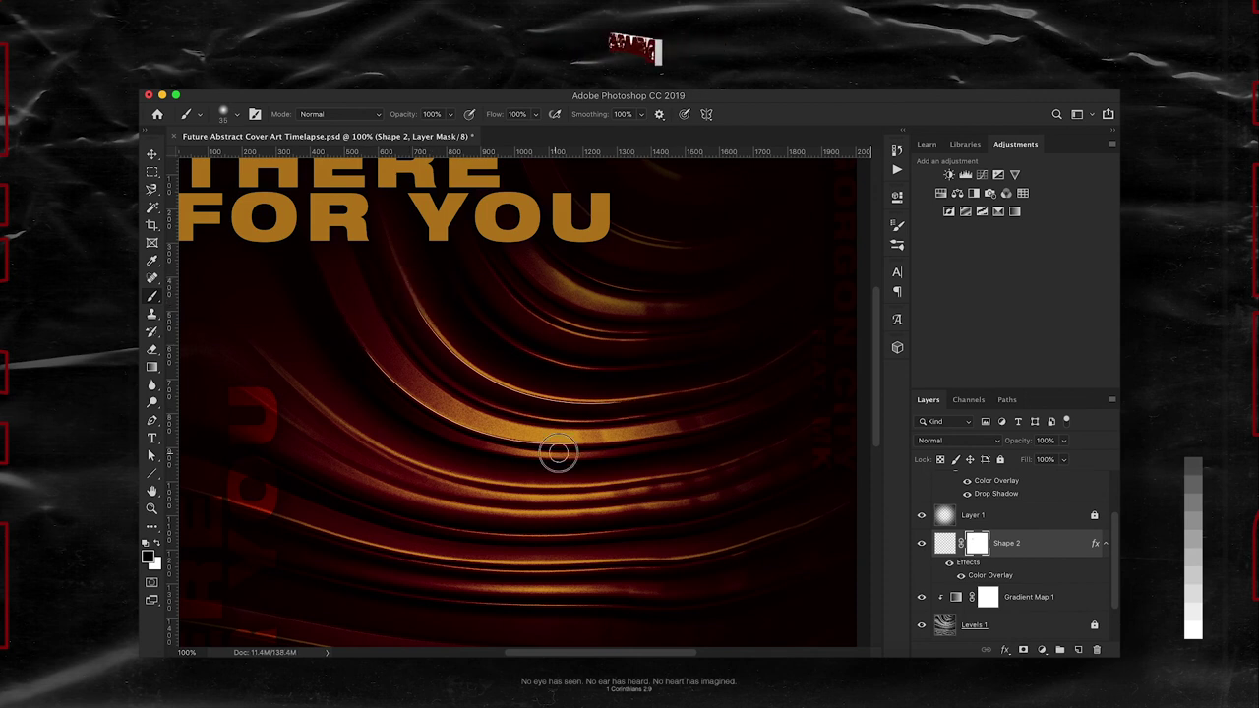
pyautogui.scroll(-3, 690, 405)
# Step: Rename Shape 2 to Highlight and Group 2 to Ghost text
pyautogui.press('v')
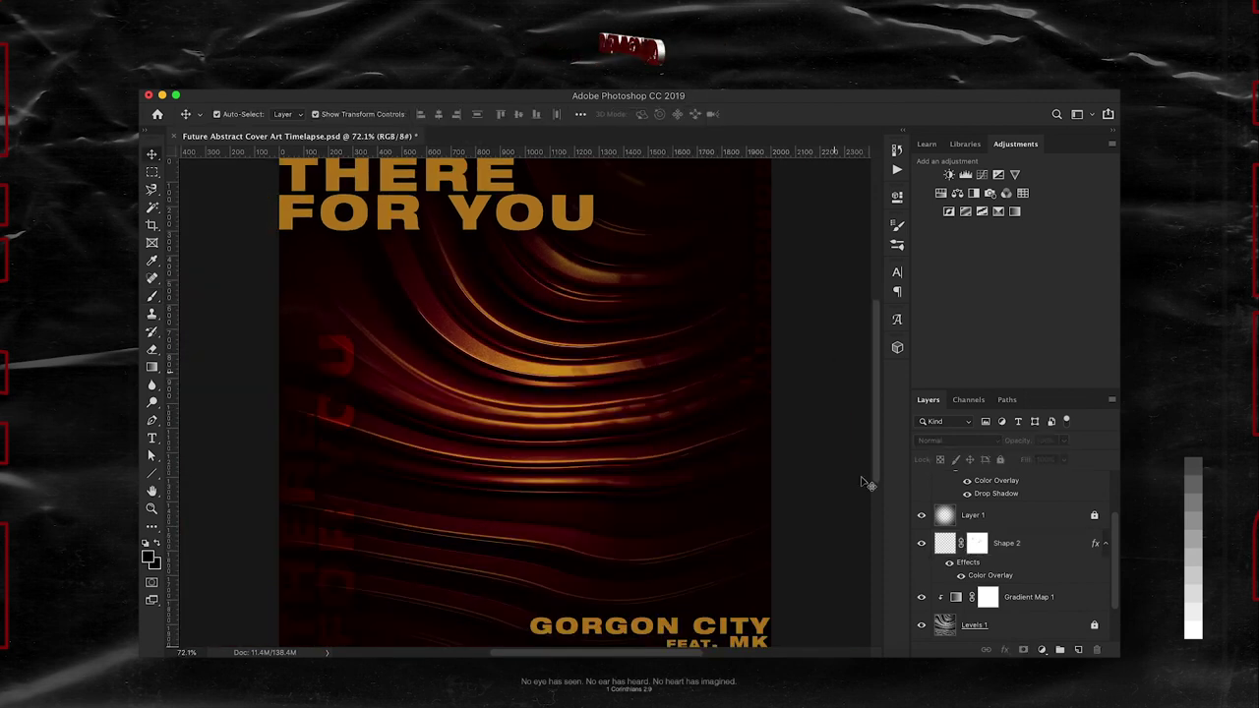
pyautogui.doubleClick(1004, 544)
pyautogui.write('ighlight')
pyautogui.press('Return')
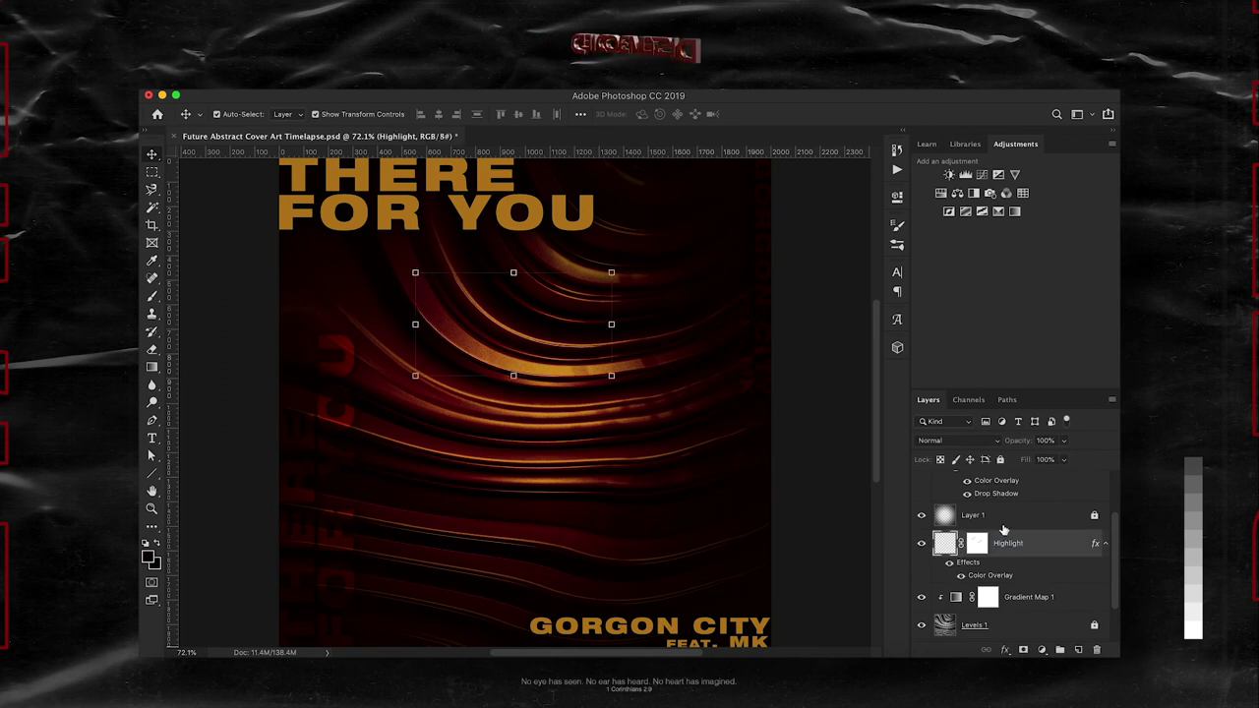
pyautogui.scroll(3, 972, 508)
pyautogui.doubleClick(972, 506)
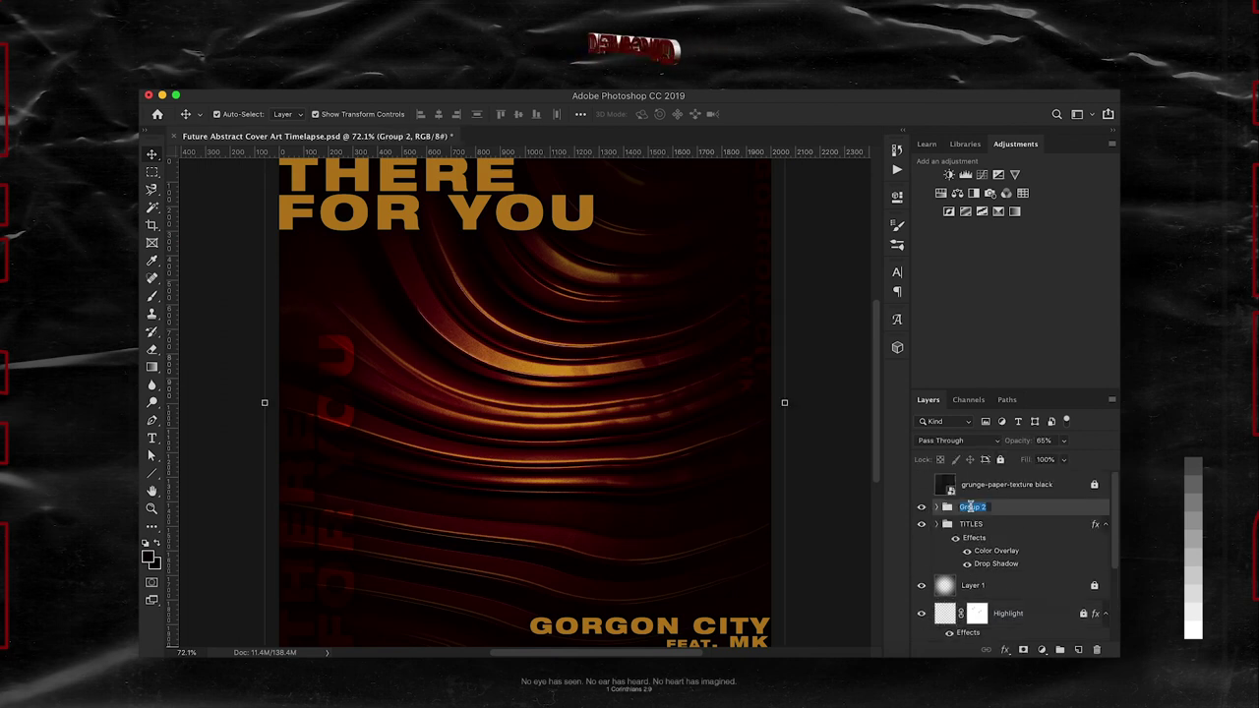
pyautogui.write('Ghost text')
pyautogui.press('Return')
# Step: Show the grunge-paper-texture black layer at 75% opacity
pyautogui.click(922, 484)
pyautogui.click(1005, 484)
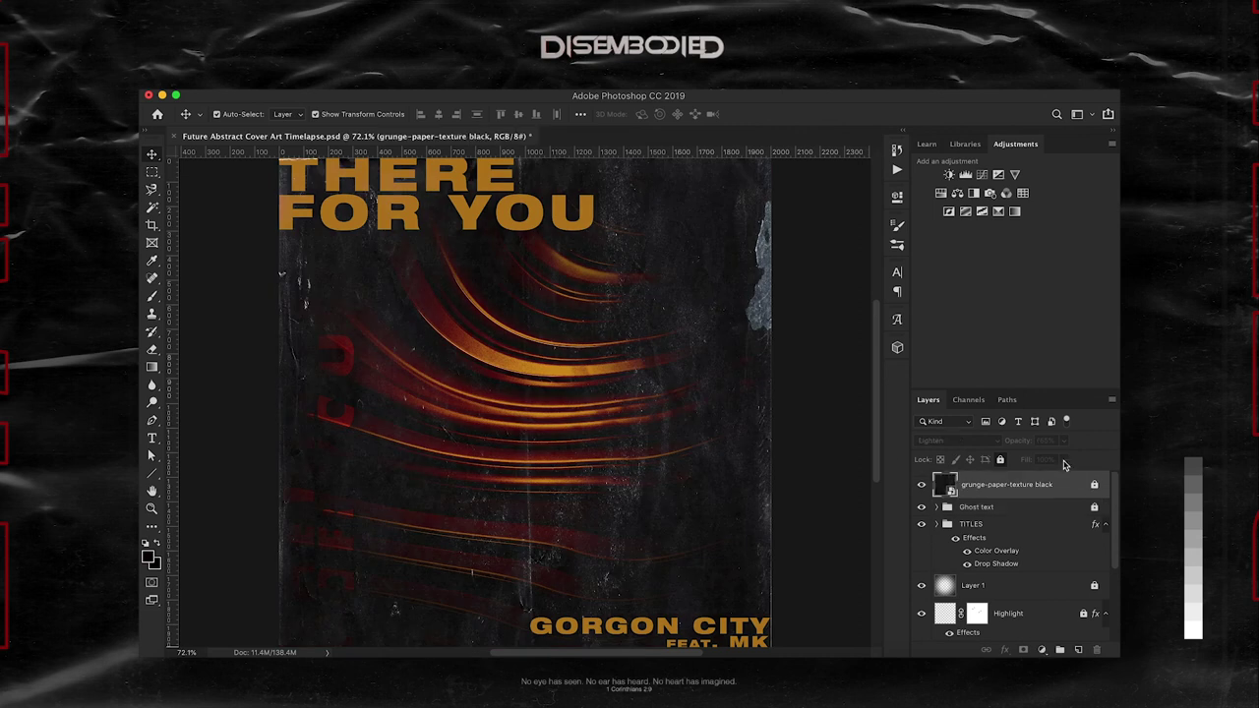
pyautogui.click(1064, 441)
pyautogui.moveTo(1053, 459); pyautogui.dragTo(1042, 460)
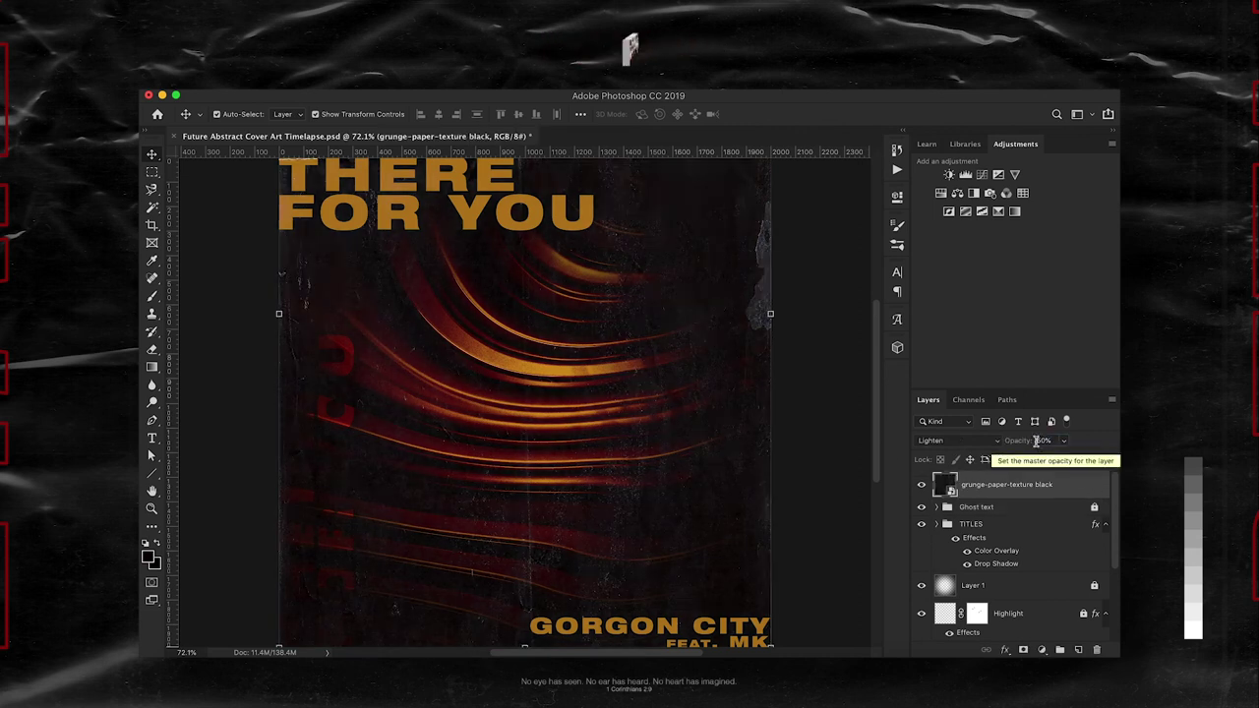
pyautogui.write('75')
pyautogui.press('Return')
# Step: Add a Levels 2 adjustment above the grunge texture layer
pyautogui.click(965, 175)
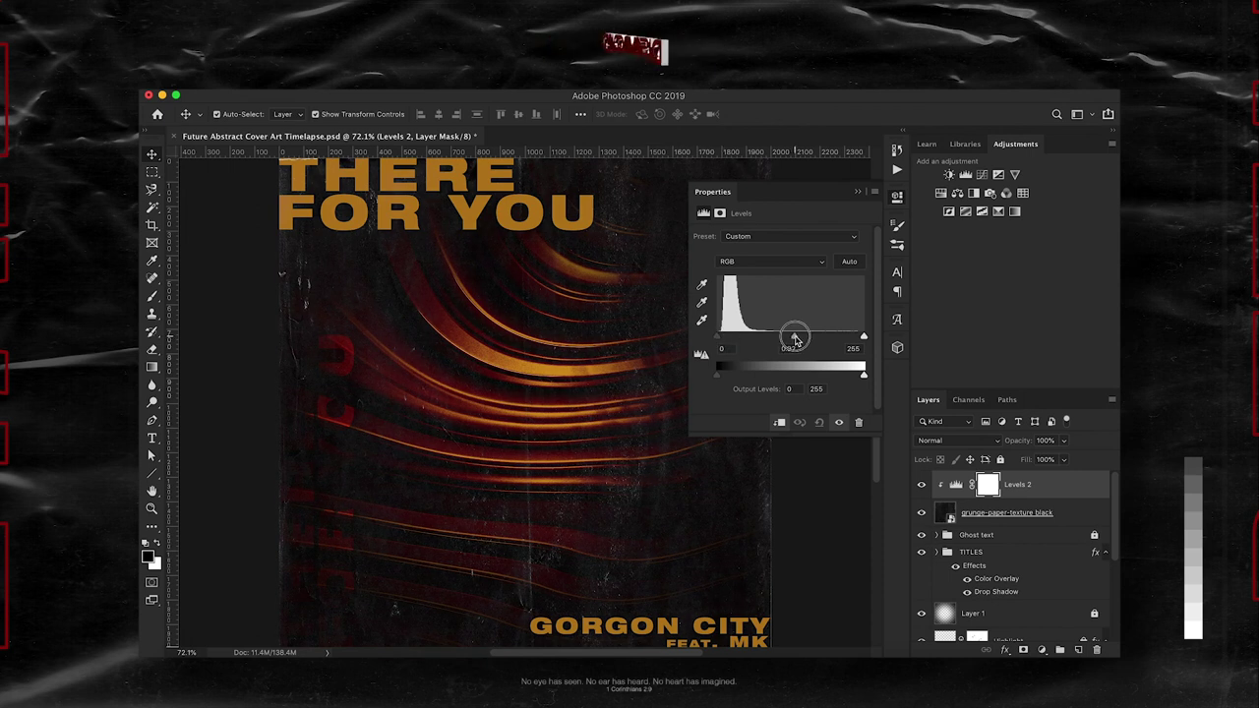
pyautogui.click(859, 194)
pyautogui.scroll(-3, 948, 497)
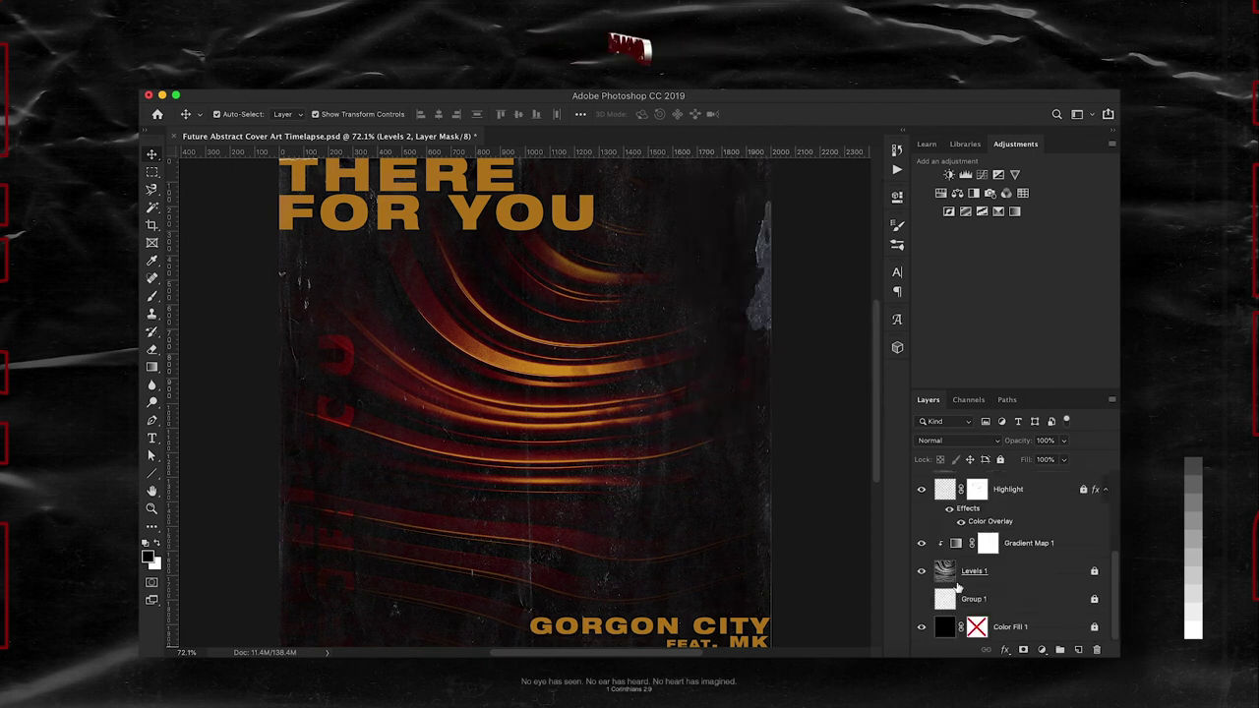
# Step: Group the layers from Color Fill 1 up to Levels 2 into Group 2
pyautogui.keyDown('shift'); pyautogui.click(1014, 581); pyautogui.keyUp('shift')
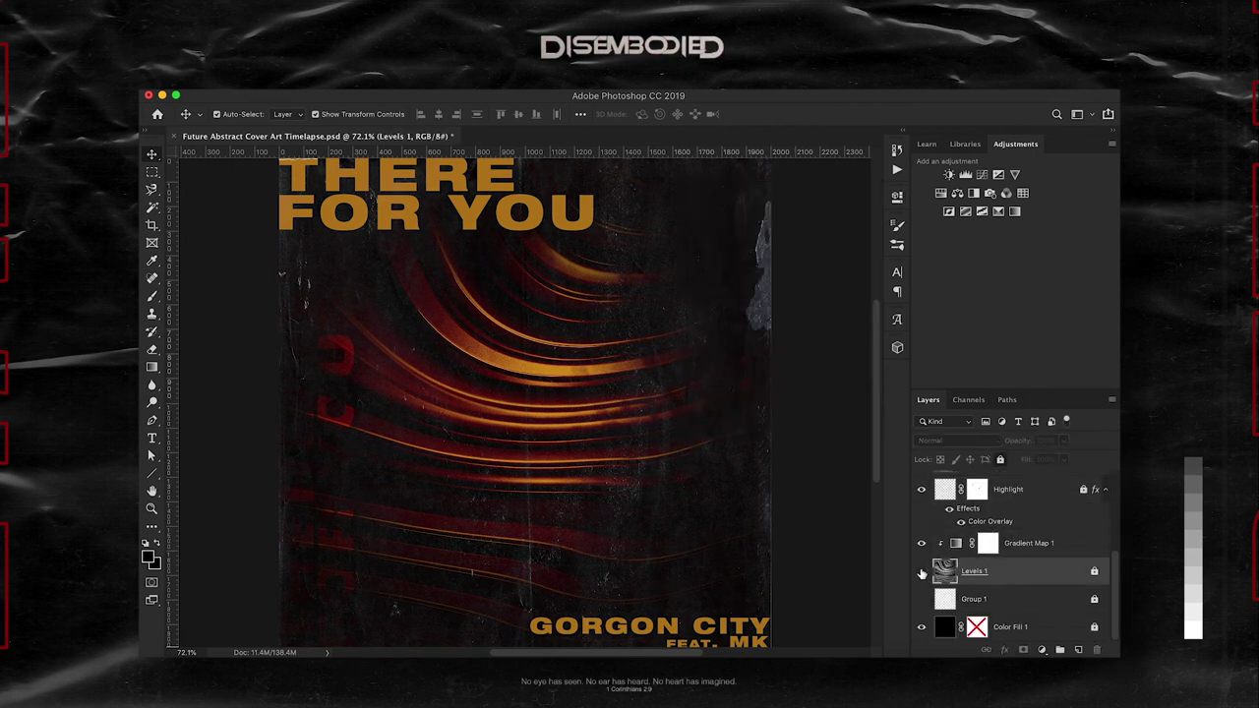
pyautogui.click(1013, 626)
pyautogui.scroll(5, 1023, 551)
pyautogui.keyDown('shift'); pyautogui.click(1033, 486); pyautogui.keyUp('shift')
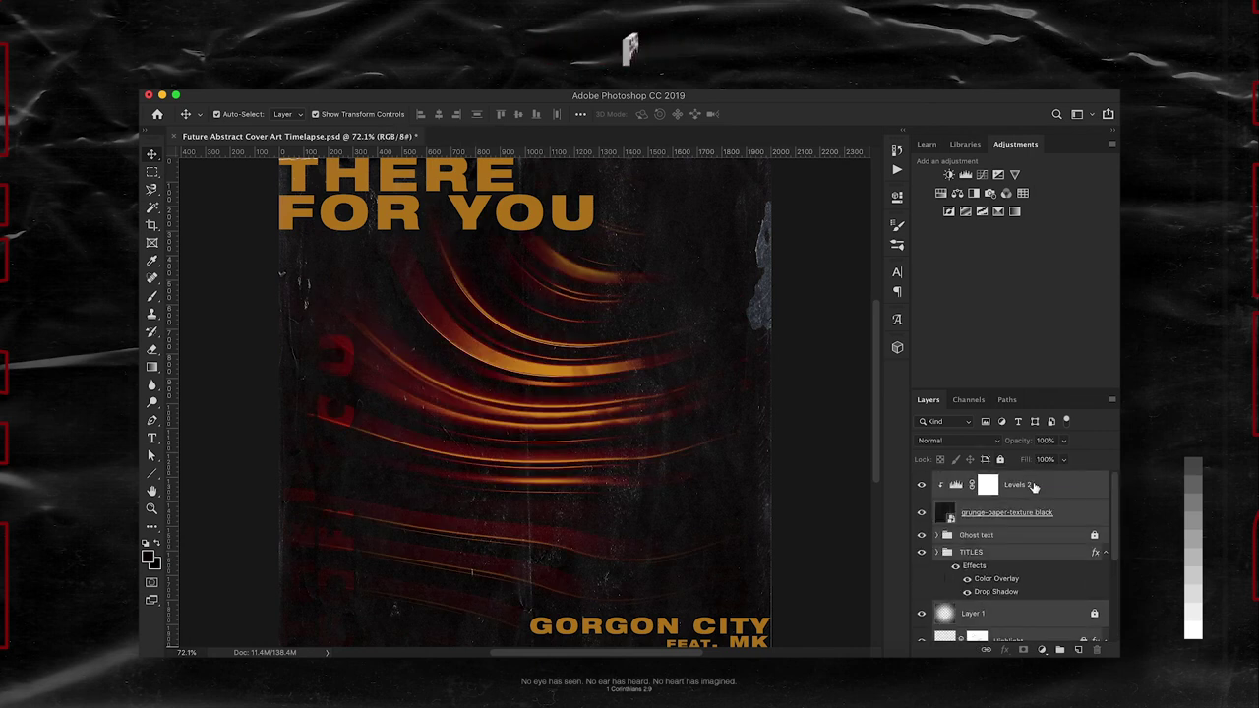
pyautogui.hotkey('ctrl', 'g')
pyautogui.hotkey('ctrl', 'z')
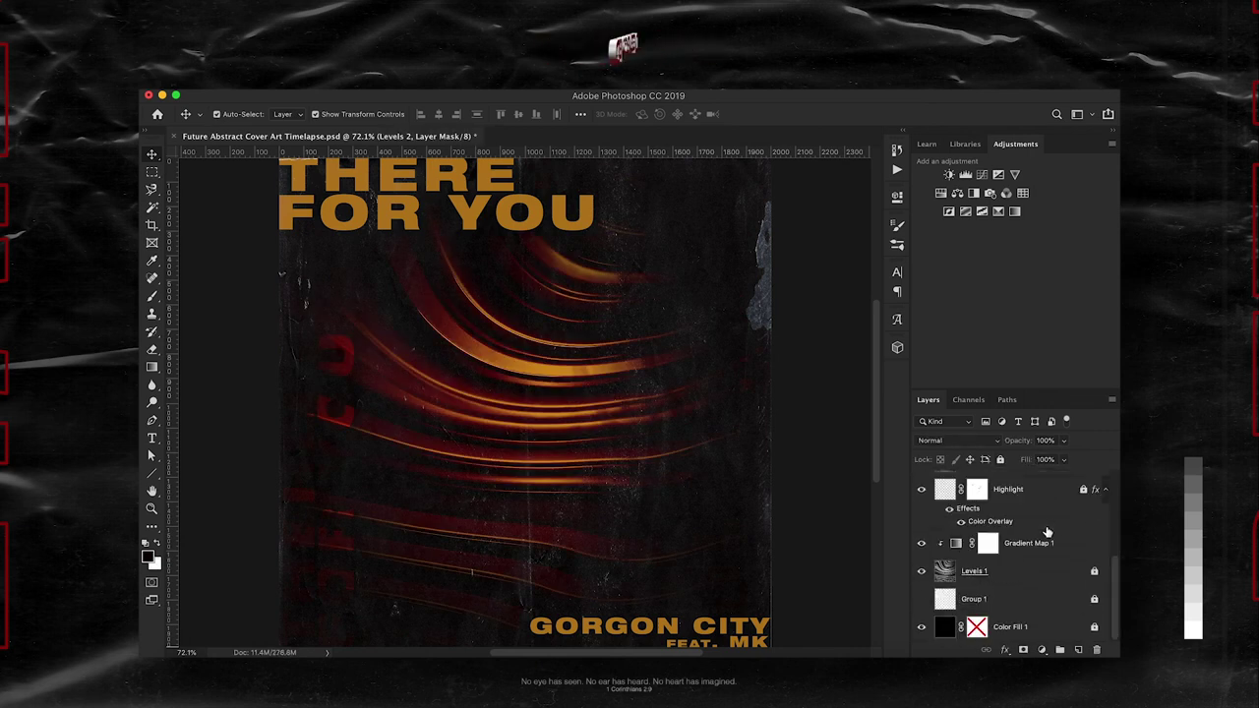
pyautogui.hotkey('ctrl', 'g')
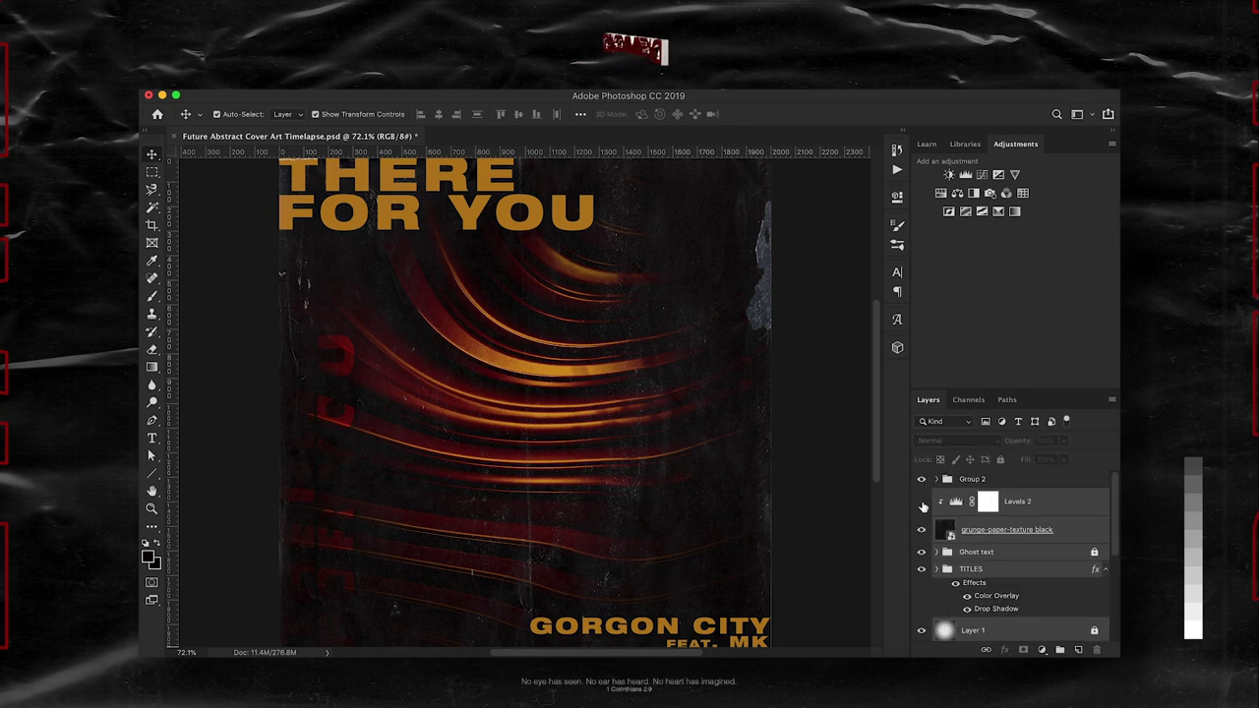
pyautogui.scroll(-3, 923, 569)
pyautogui.scroll(-2, 923, 560)
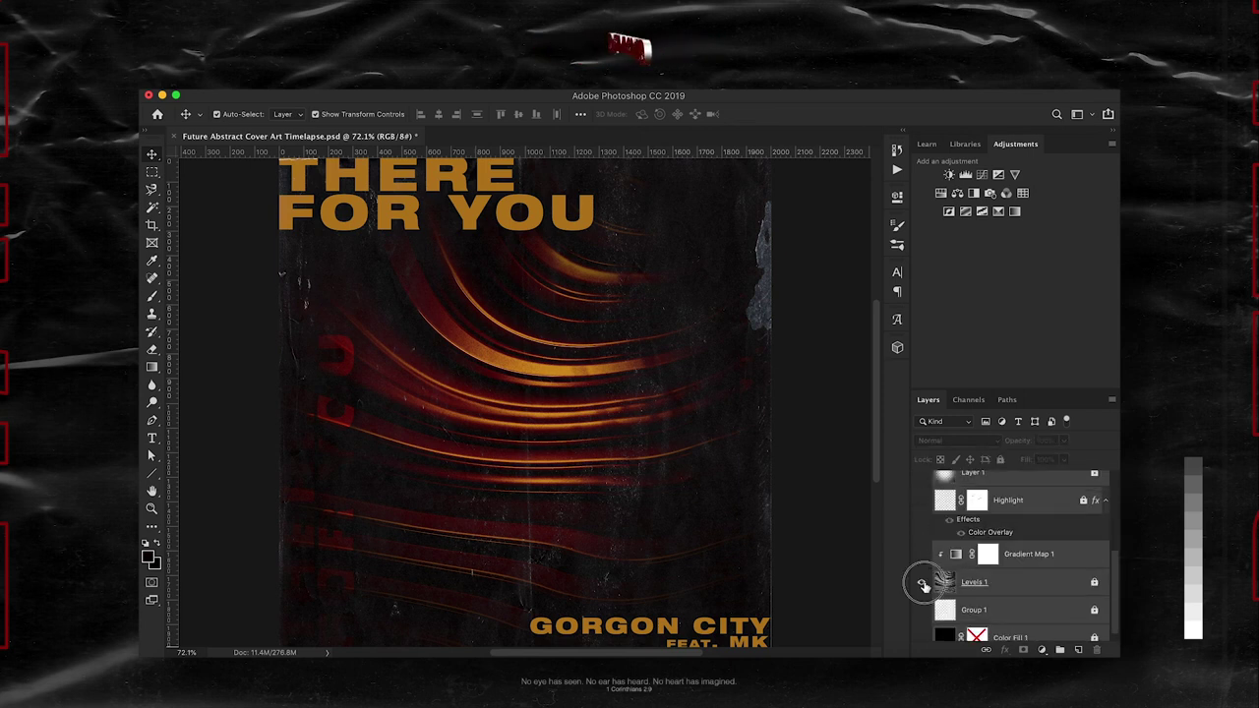
pyautogui.scroll(5, 923, 580)
# Step: Convert Group 2 to a smart object and lower its saturation to -14 with Hue/Saturation
pyautogui.rightClick(991, 499)
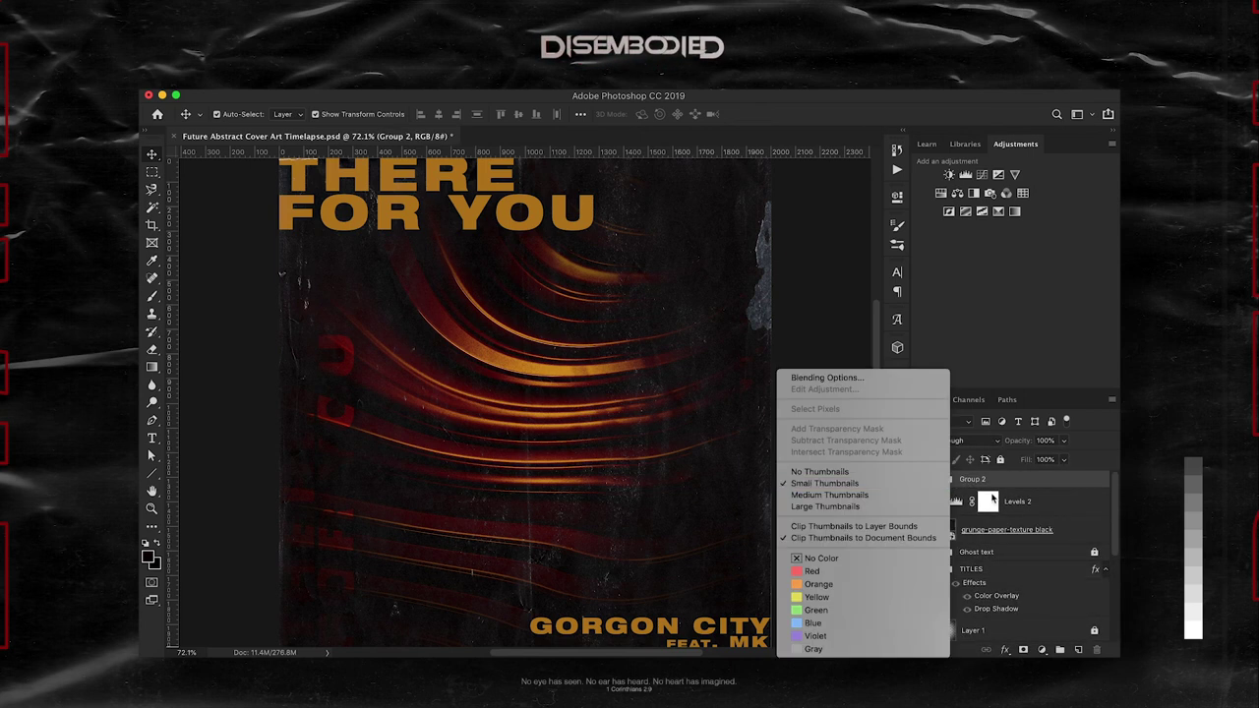
pyautogui.click(930, 285)
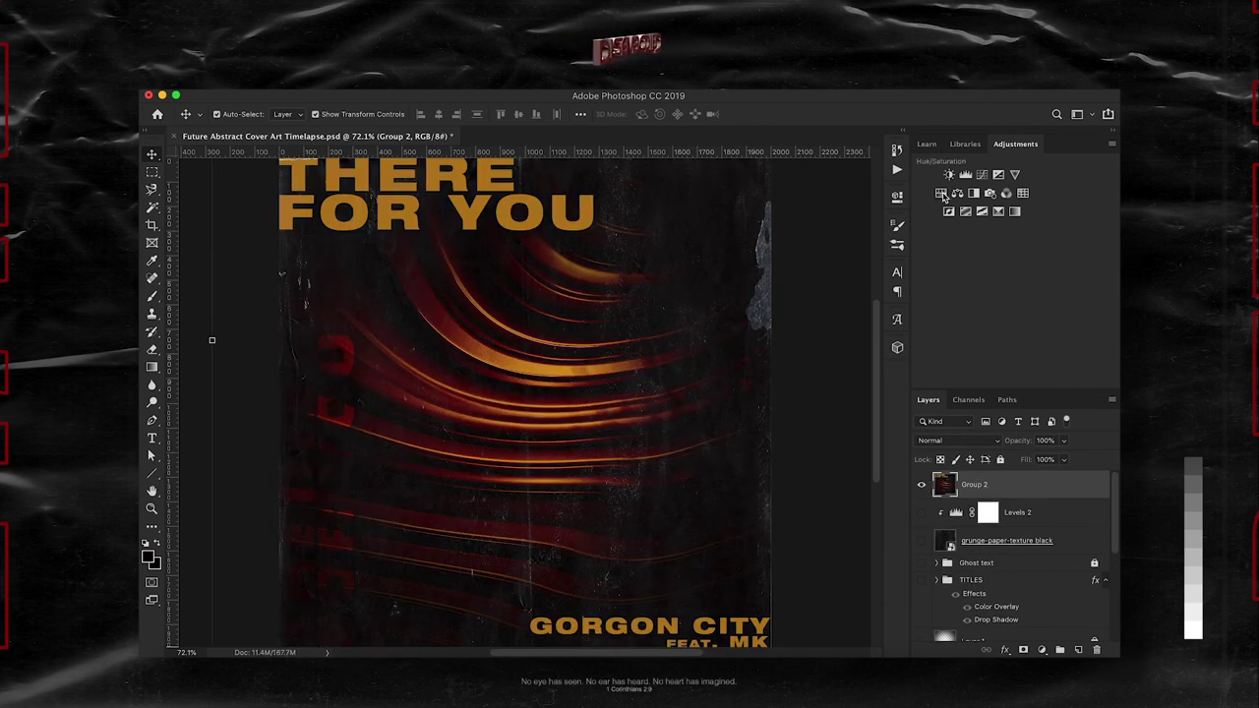
pyautogui.click(942, 194)
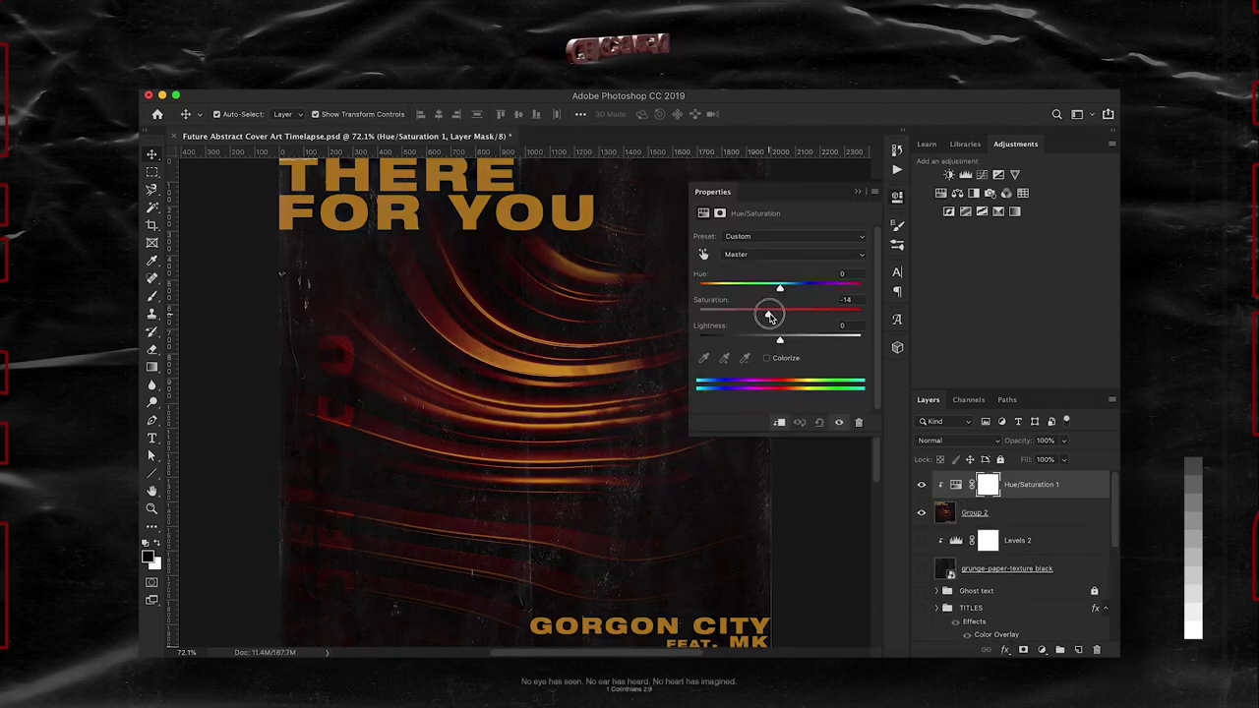
pyautogui.moveTo(780, 287)
pyautogui.mouseDown()
pyautogui.moveTo(793, 284)
pyautogui.moveTo(777, 291)
pyautogui.mouseUp()
# Step: Add a Curves adjustment with an S-curve above Hue/Saturation 1
pyautogui.click(965, 174)
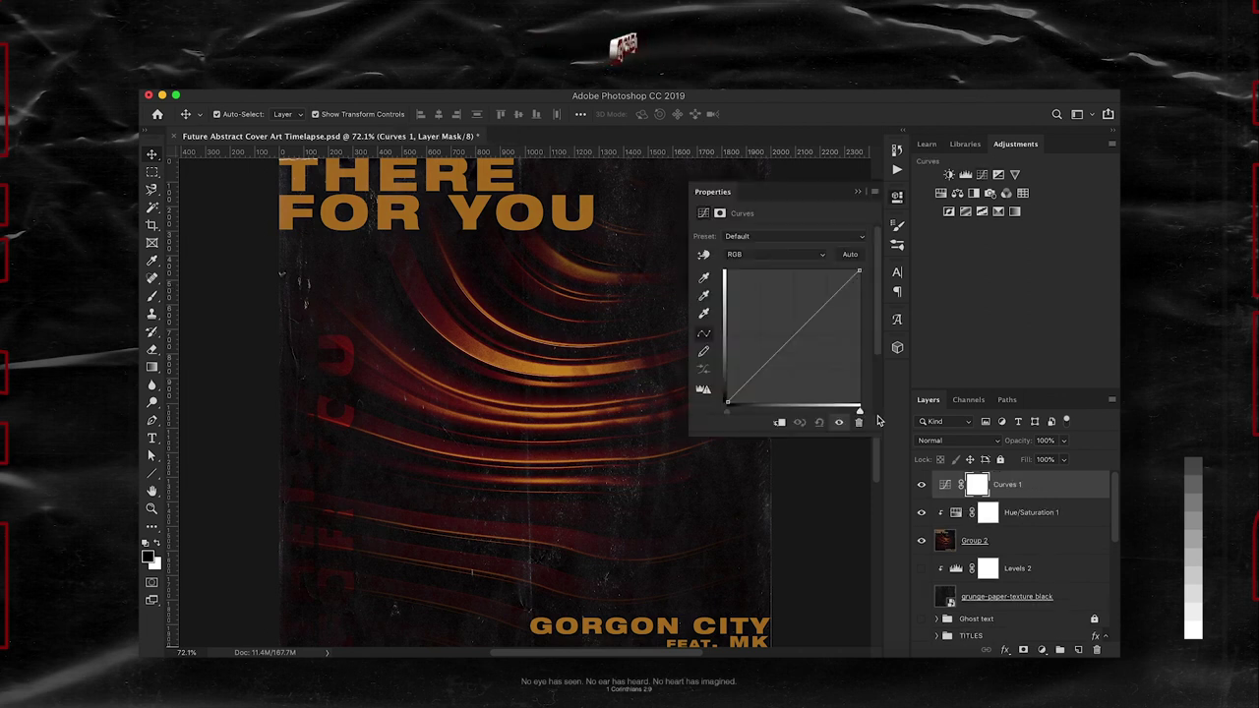
pyautogui.click(794, 339)
pyautogui.click(827, 305)
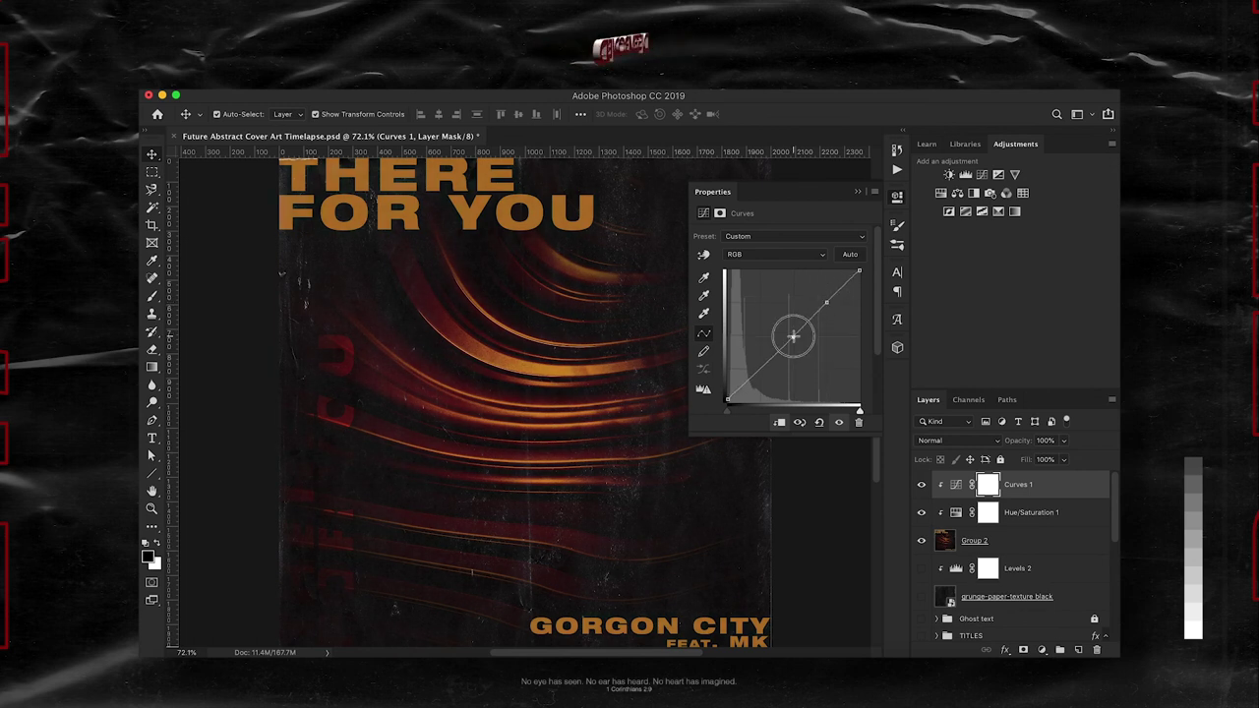
pyautogui.click(858, 192)
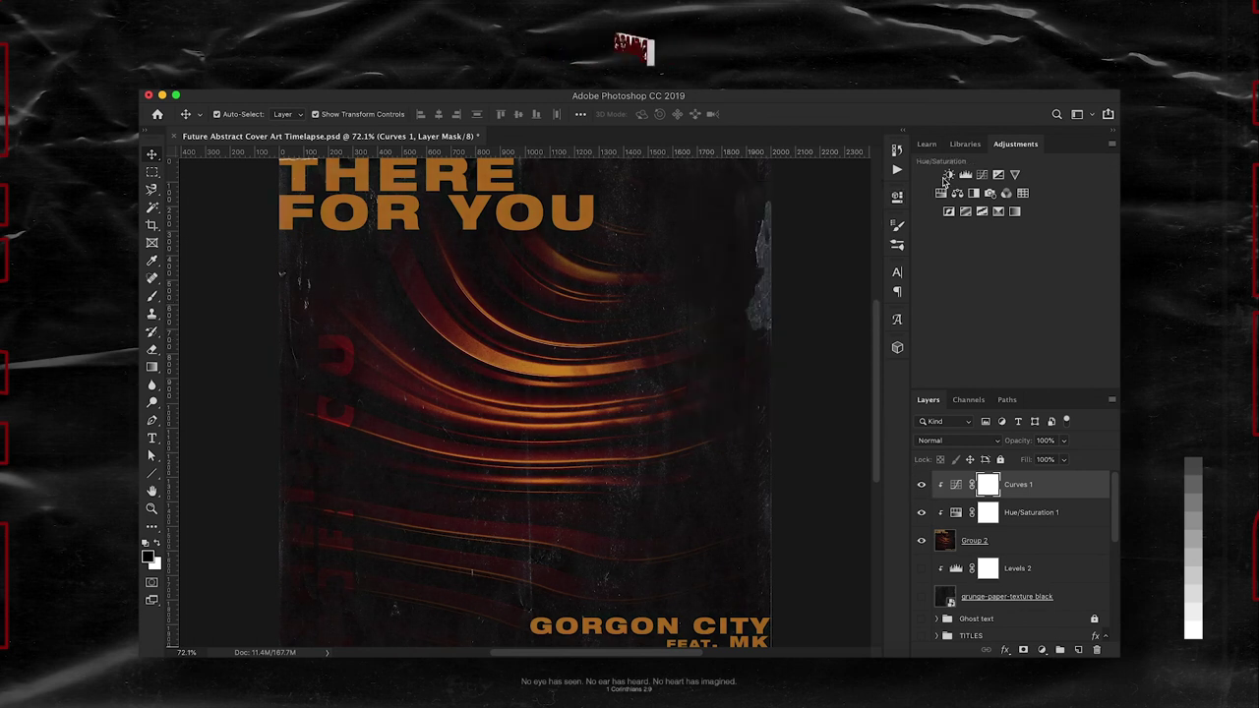
# Step: Add a clipped Levels 3 adjustment set to 1, 1.03, 240 for contrast
pyautogui.click(965, 174)
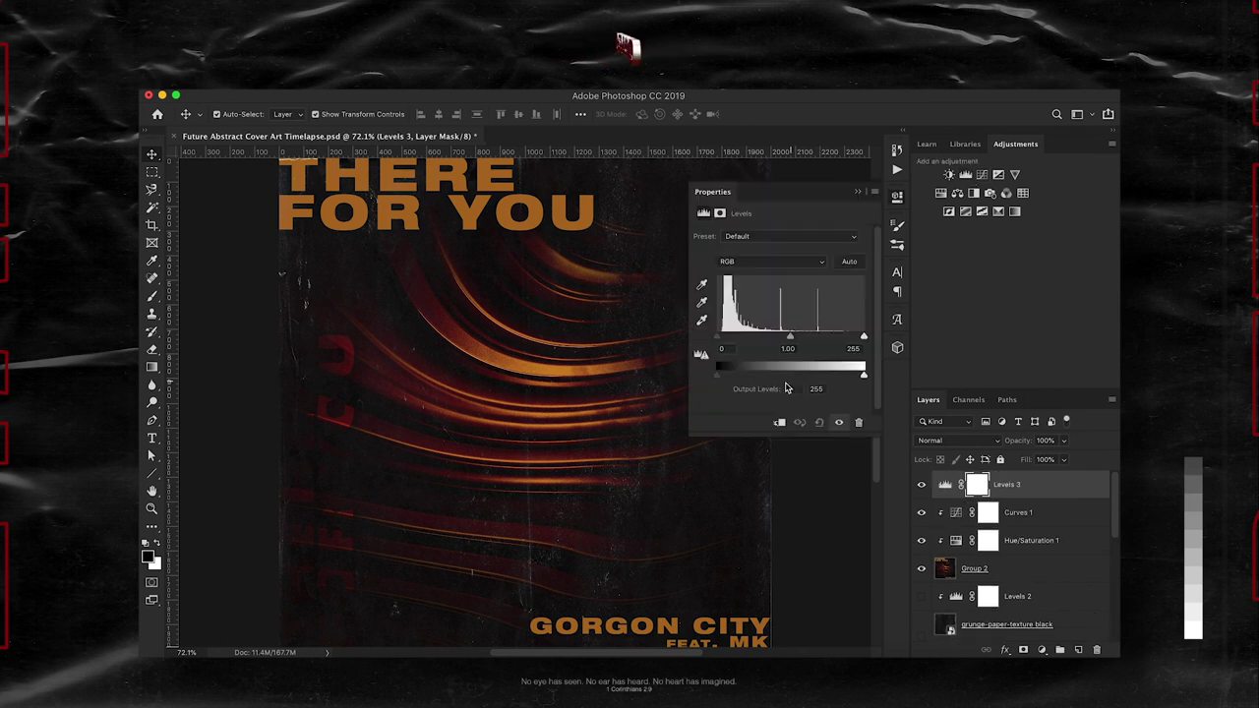
pyautogui.click(779, 422)
pyautogui.moveTo(723, 336); pyautogui.dragTo(716, 342)
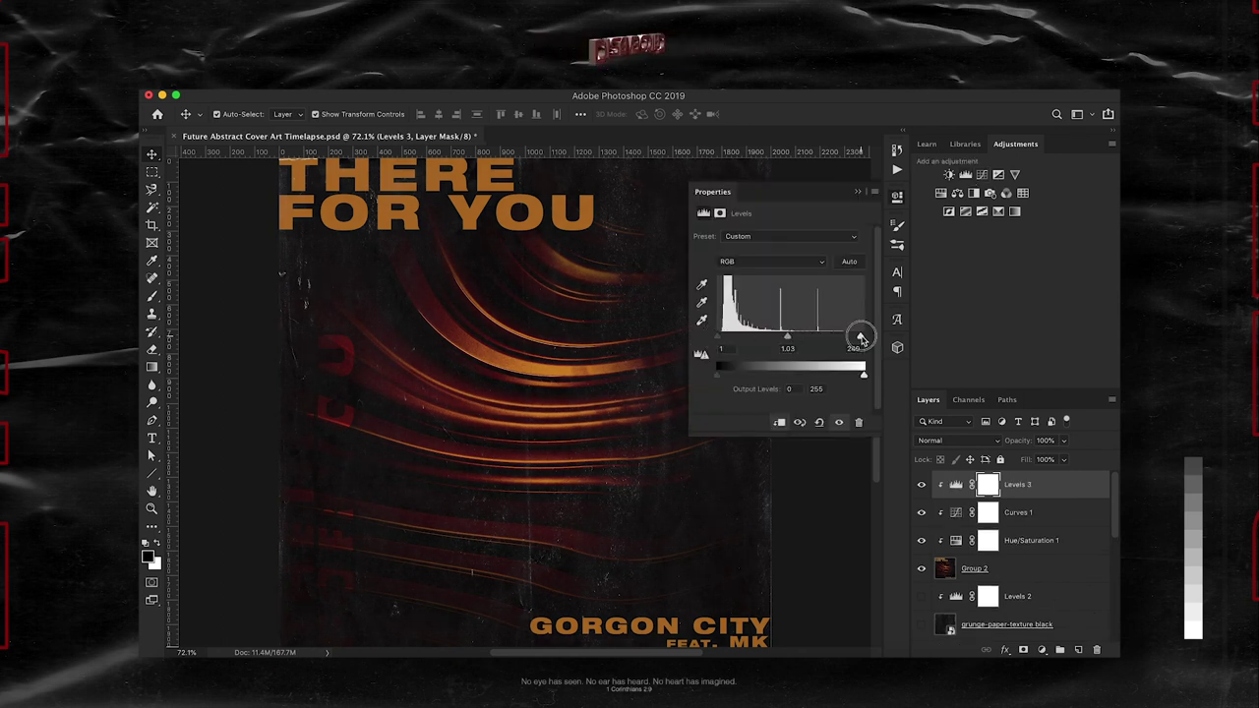
pyautogui.click(857, 192)
pyautogui.click(666, 327)
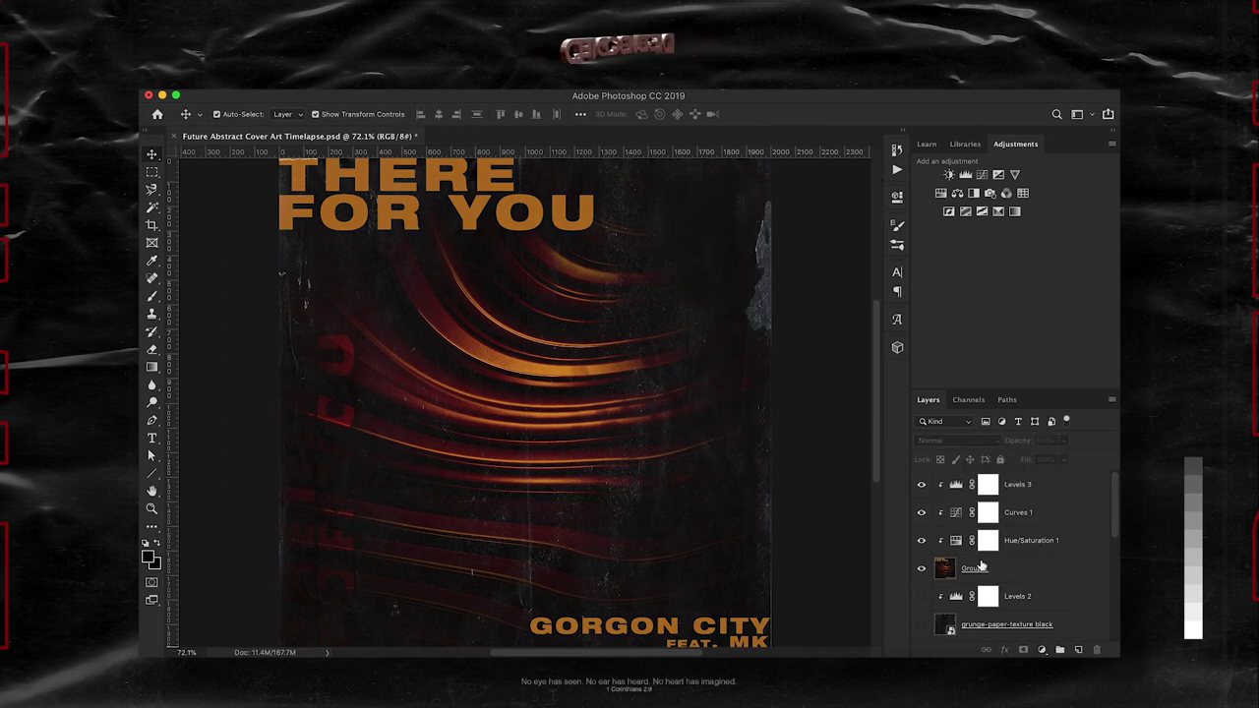